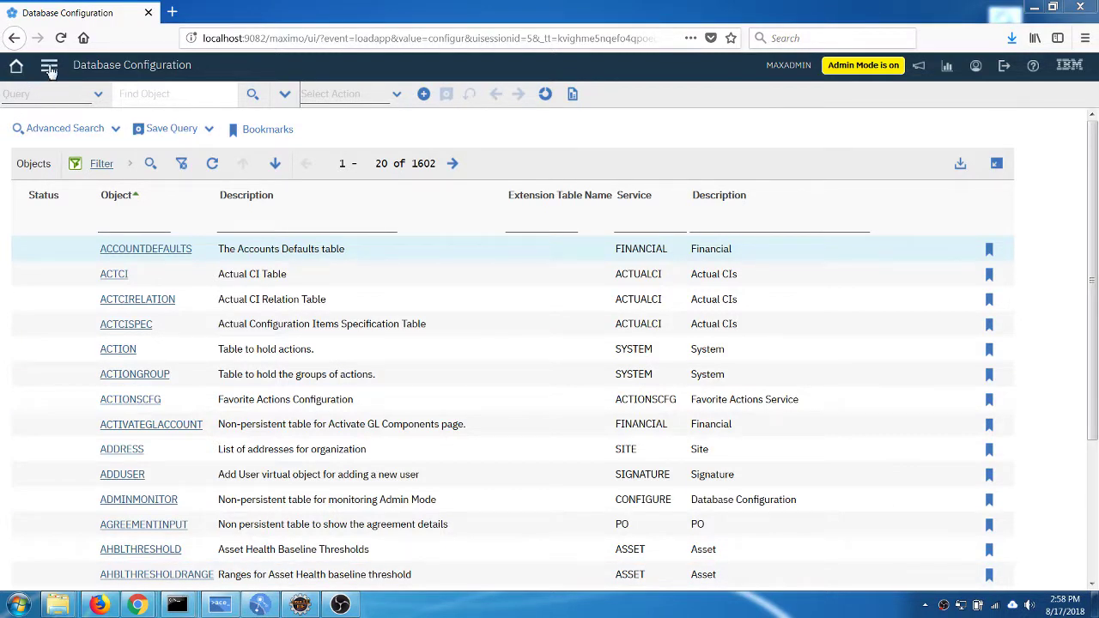
Open the Application Designer from the platform configuration applications.
{"action": "left_click", "coordinate": [49, 69]}
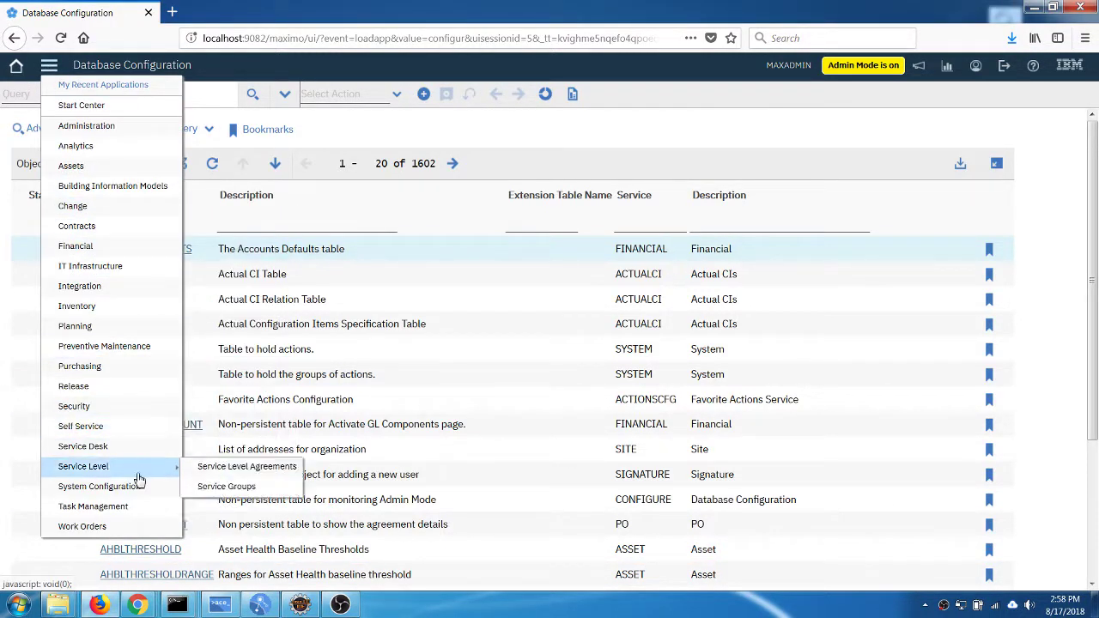
{"action": "mouse_move", "coordinate": [140, 494]}
{"action": "mouse_move", "coordinate": [189, 490]}
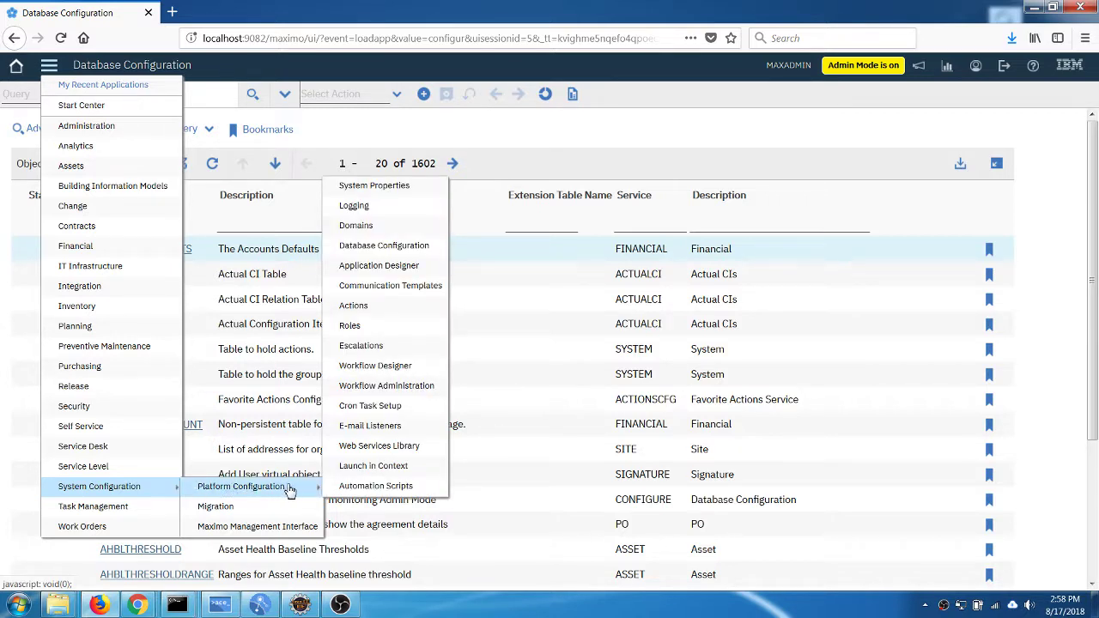
{"action": "left_click", "coordinate": [376, 269]}
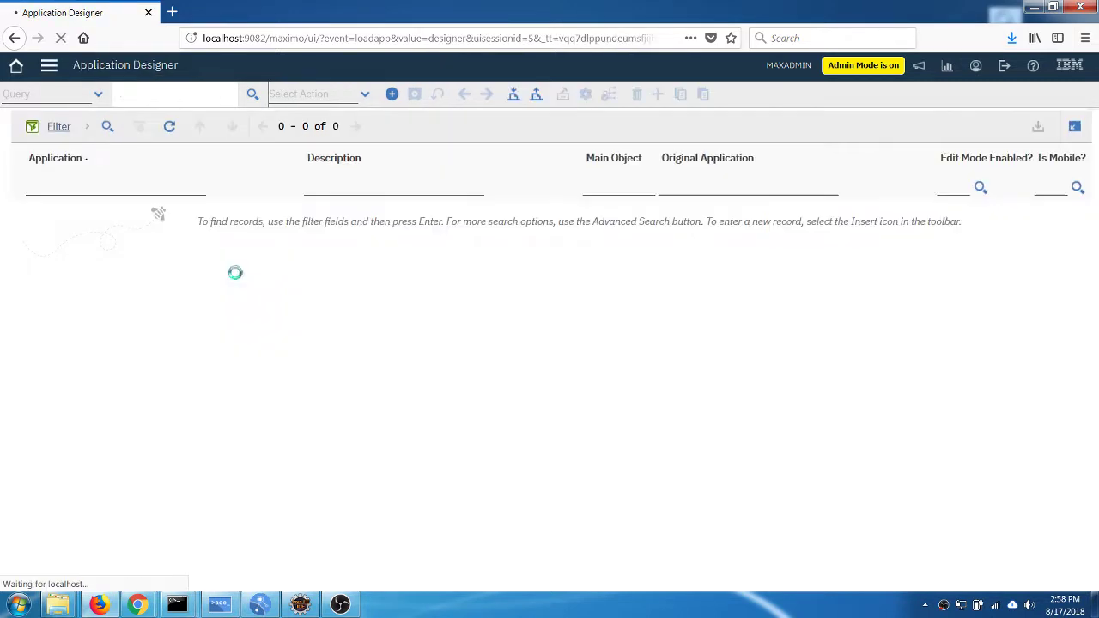
Filter the application list by "asset" and open the ASSET application.
{"action": "left_click", "coordinate": [93, 188]}
{"action": "type", "text": "asset"}
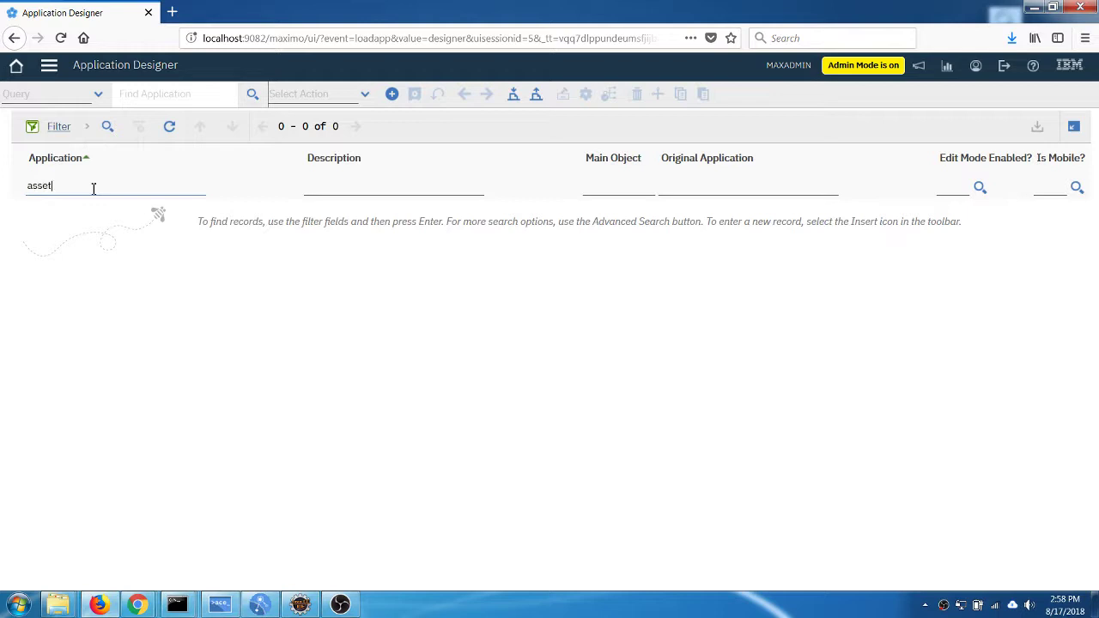
{"action": "key", "text": "Return"}
{"action": "left_click", "coordinate": [42, 212]}
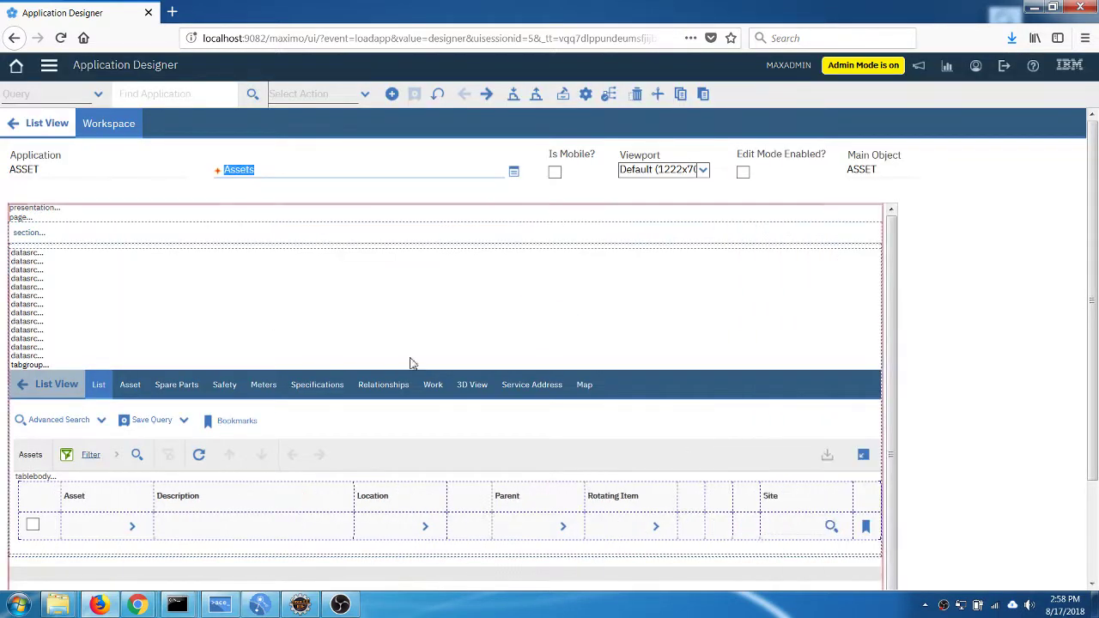
Show the controls palette and add a new tab after the Map tab in the Assets tab group.
{"action": "left_click", "coordinate": [563, 93]}
{"action": "left_click_drag", "start_coordinate": [538, 111], "coordinate": [841, 132]}
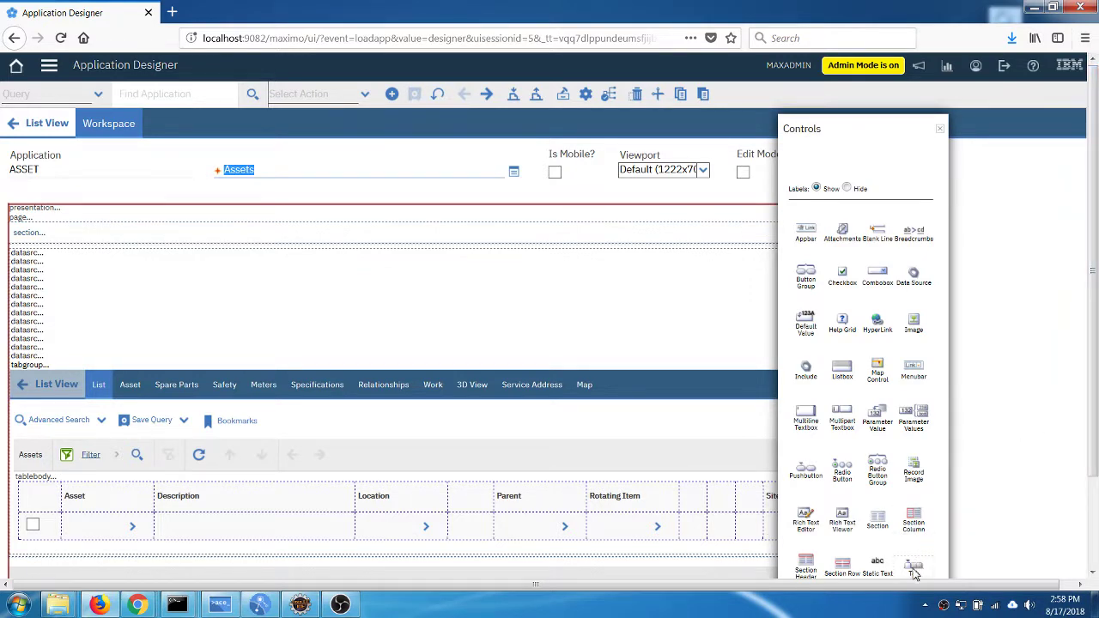
{"action": "left_click_drag", "start_coordinate": [814, 507], "coordinate": [622, 384]}
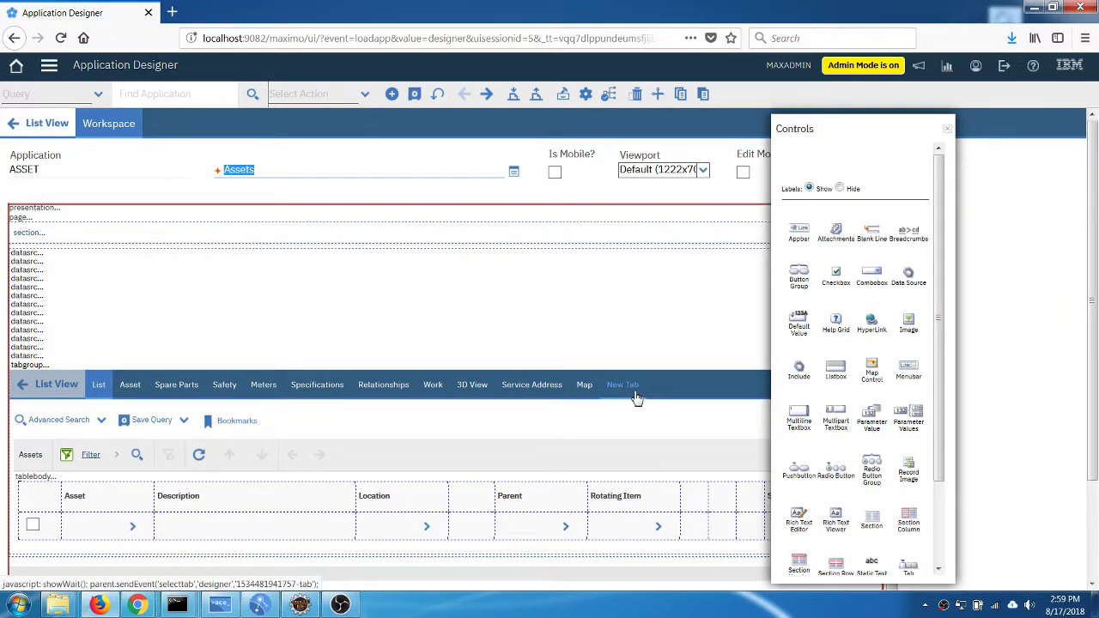
Set the new tab's label to "Logs" in its properties and close them.
{"action": "left_click", "coordinate": [622, 386]}
{"action": "right_click", "coordinate": [624, 391]}
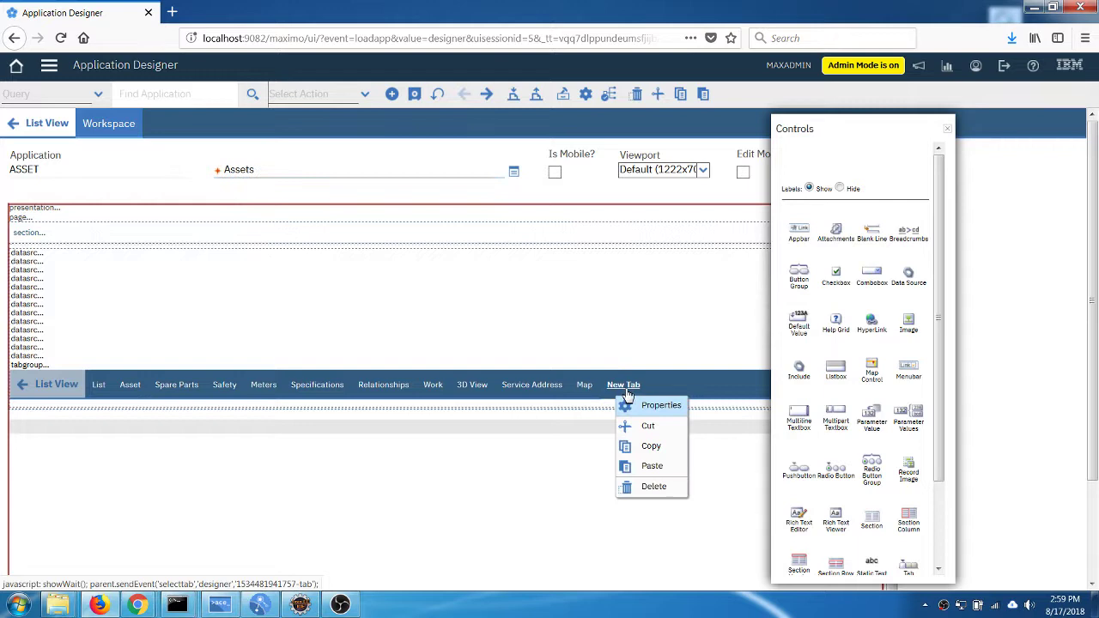
{"action": "left_click", "coordinate": [640, 405]}
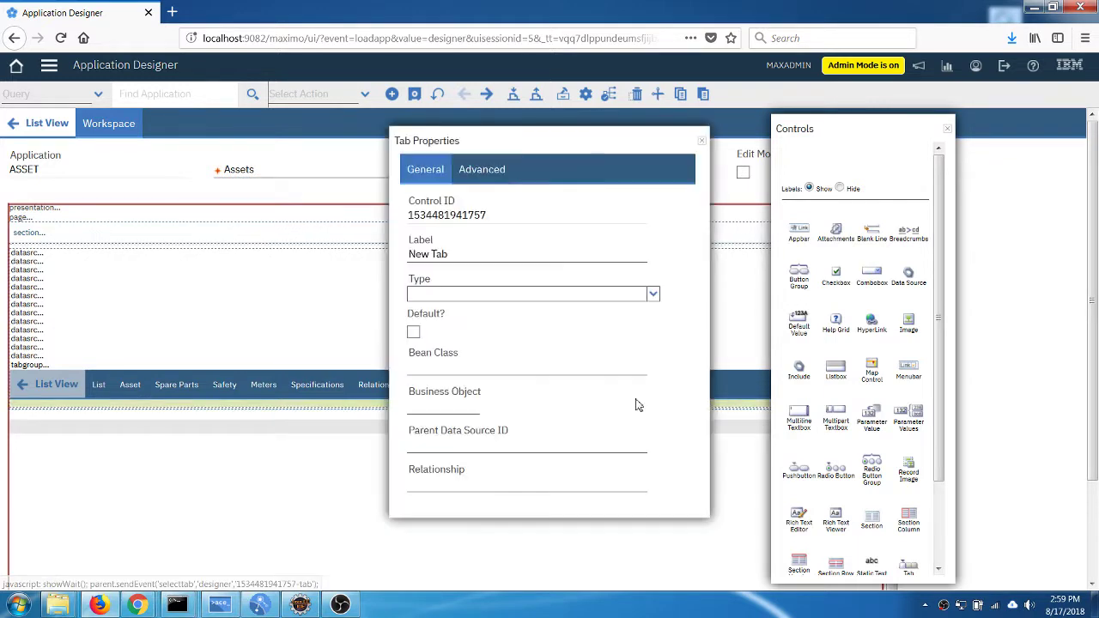
{"action": "left_click", "coordinate": [443, 255]}
{"action": "type", "text": "Logs"}
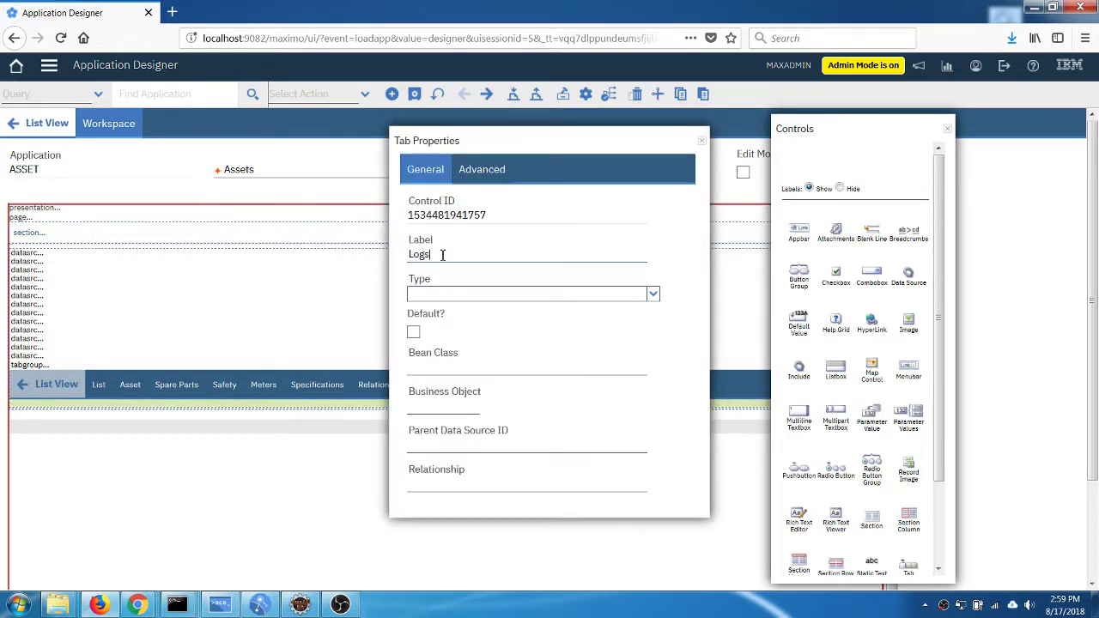
{"action": "key", "text": "Tab"}
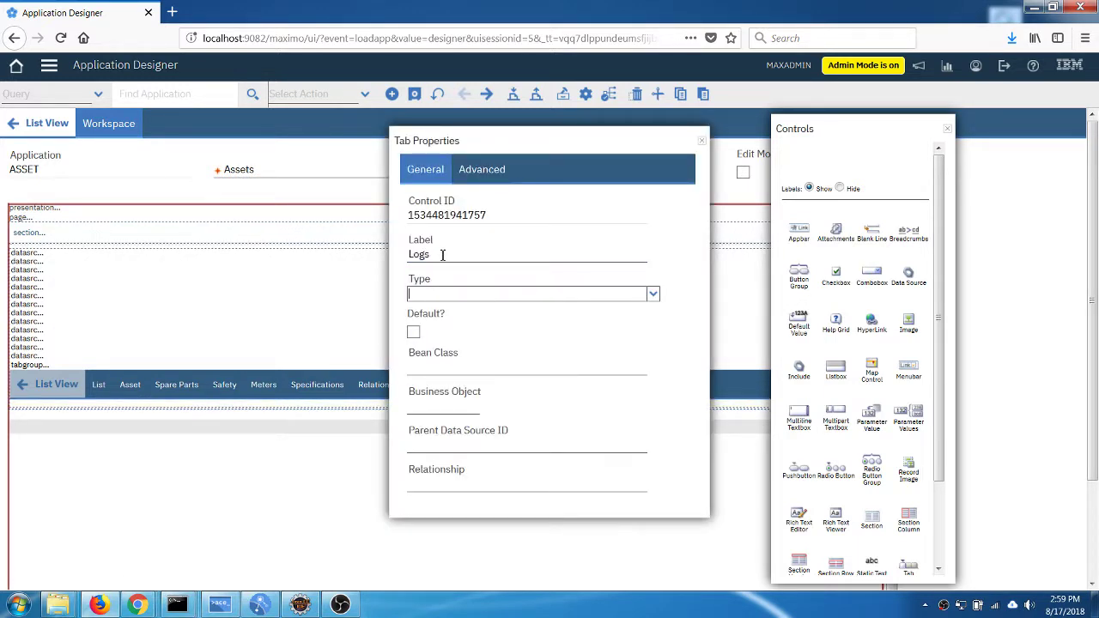
{"action": "left_click", "coordinate": [701, 140]}
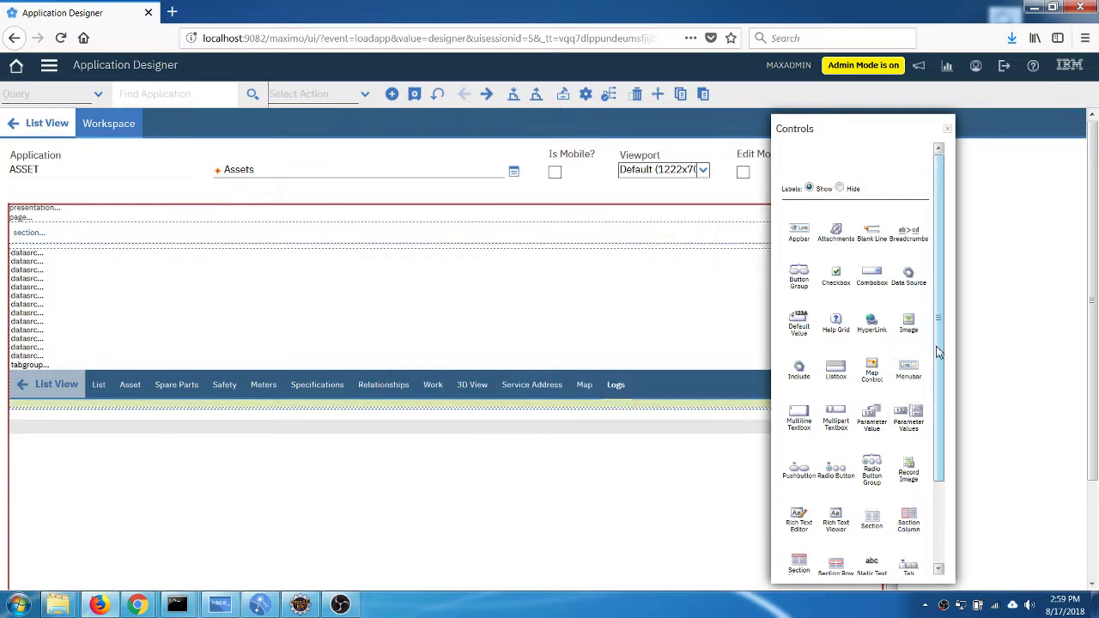
Add a section to the Logs tab and place a table control inside it.
{"action": "scroll", "coordinate": [938, 395], "scroll_direction": "down", "scroll_amount": 2}
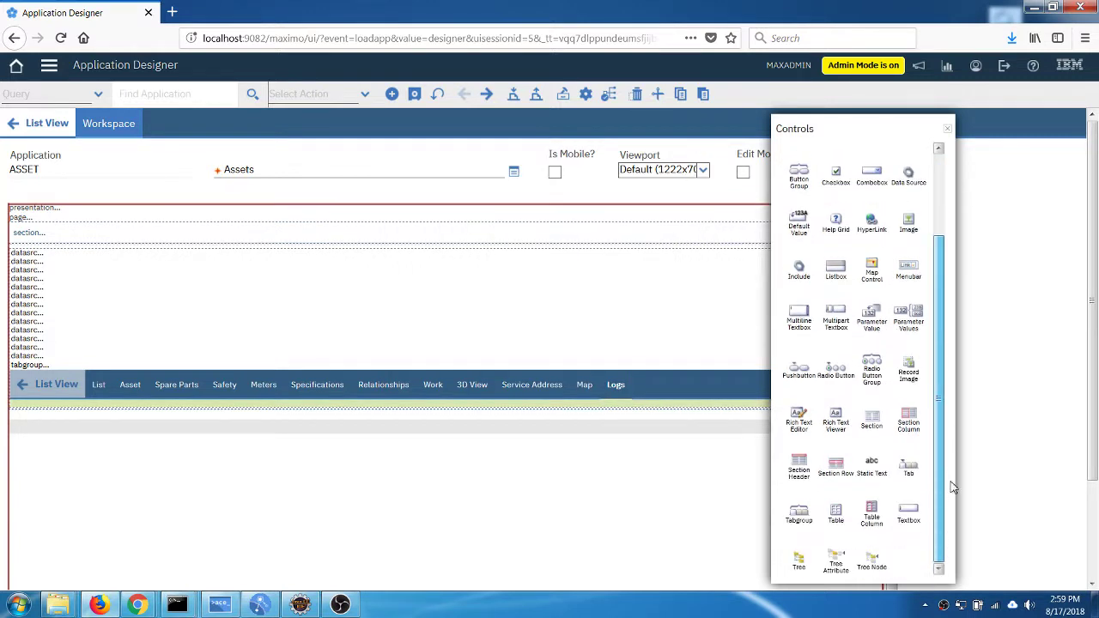
{"action": "left_click", "coordinate": [332, 410]}
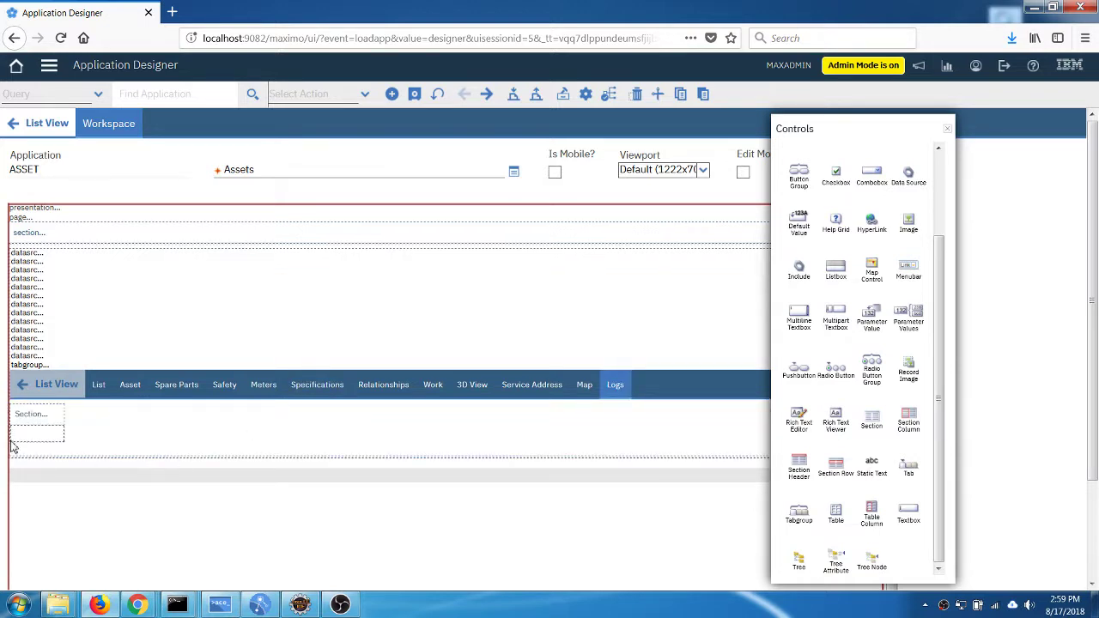
{"action": "left_click_drag", "start_coordinate": [841, 513], "coordinate": [35, 443]}
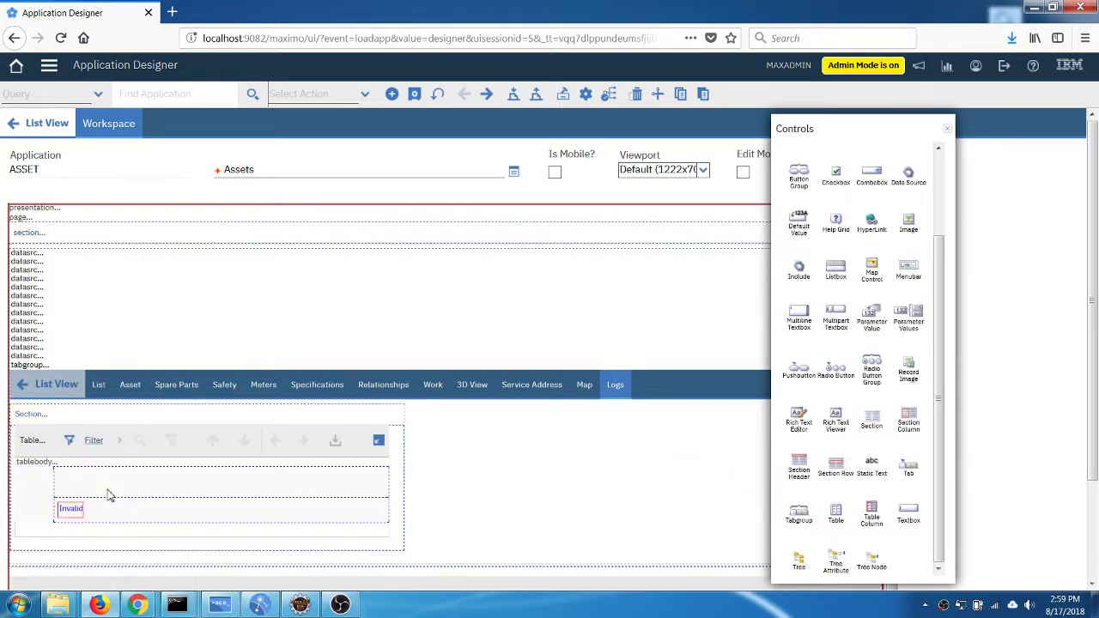
Set the new table's relationship to ASTLOG and save the application.
{"action": "right_click", "coordinate": [24, 436]}
{"action": "left_click", "coordinate": [45, 454]}
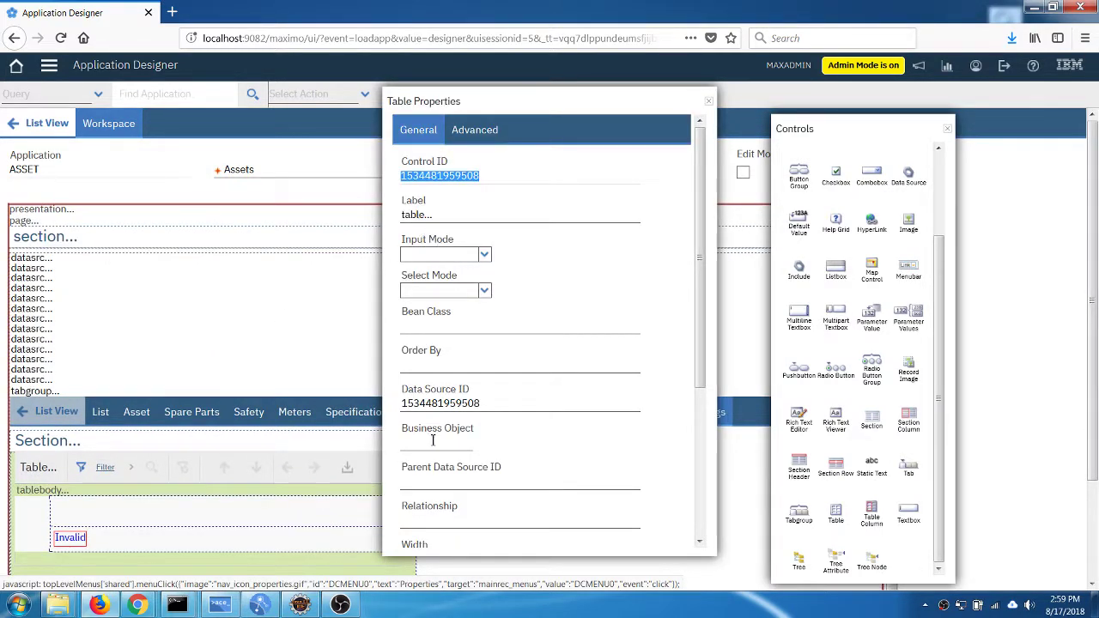
{"action": "left_click", "coordinate": [436, 520]}
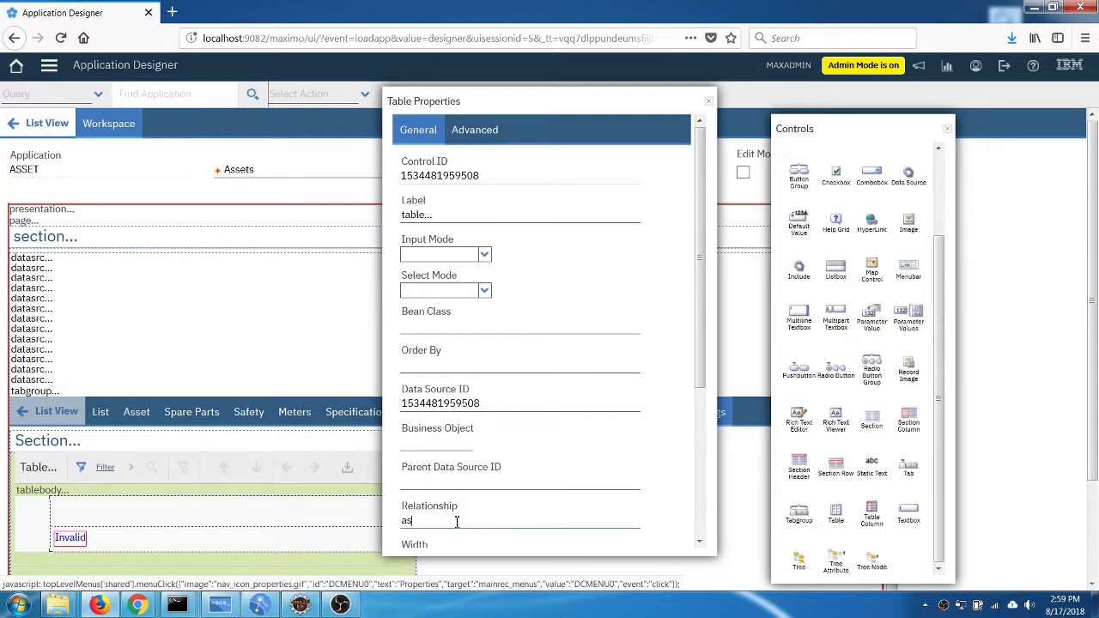
{"action": "key", "text": "Tab"}
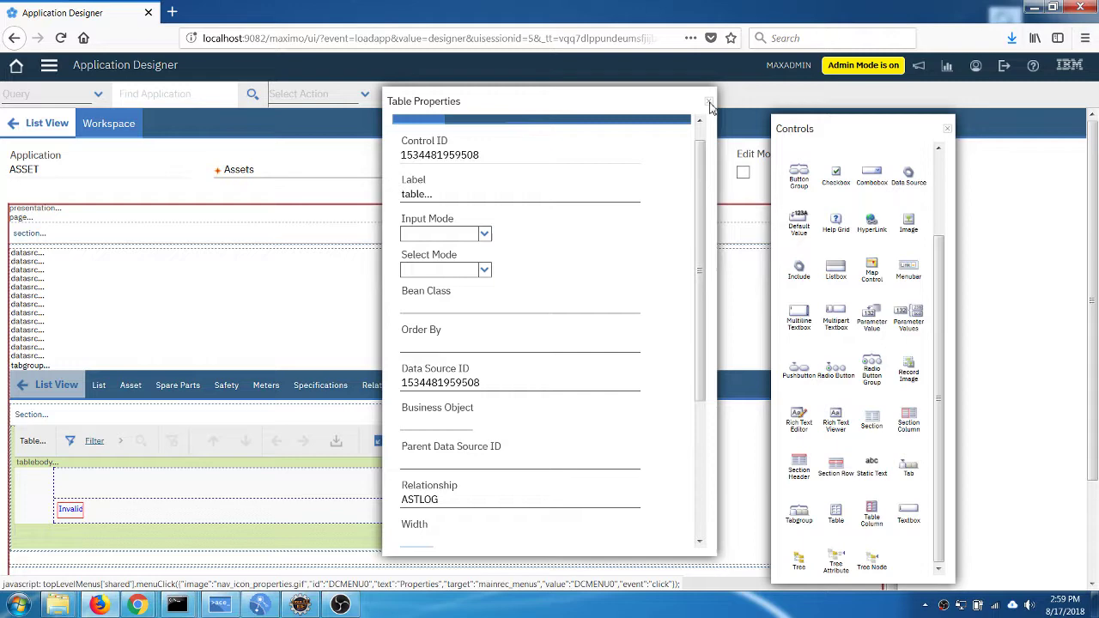
{"action": "left_click", "coordinate": [708, 102]}
{"action": "left_click", "coordinate": [414, 94]}
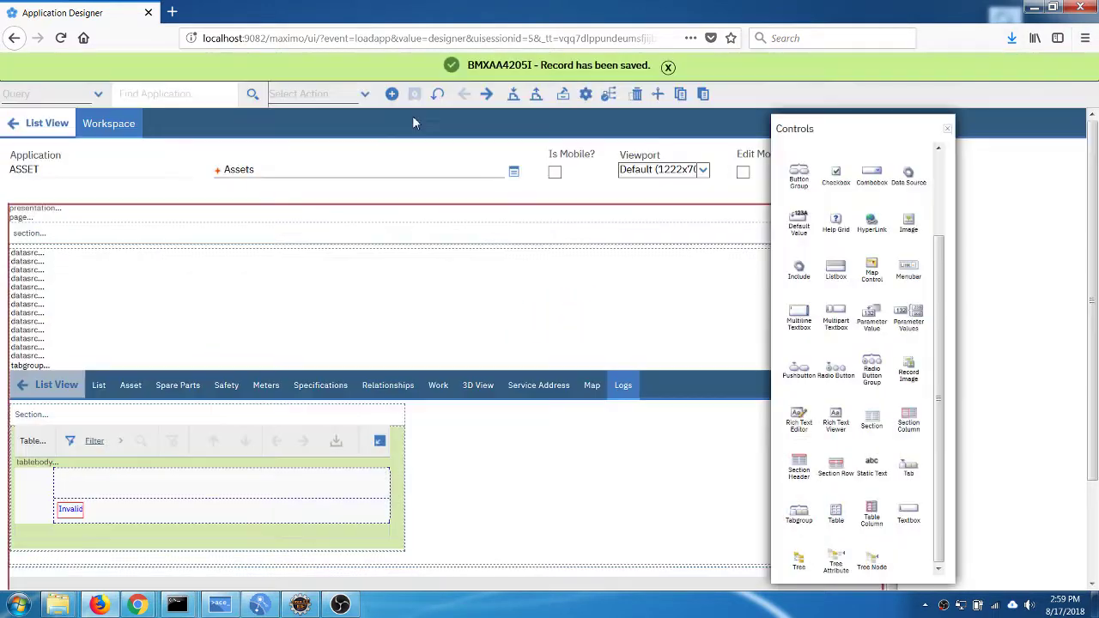
Return to the application list, reopen ASSET and show its Logs tab.
{"action": "left_click", "coordinate": [47, 123]}
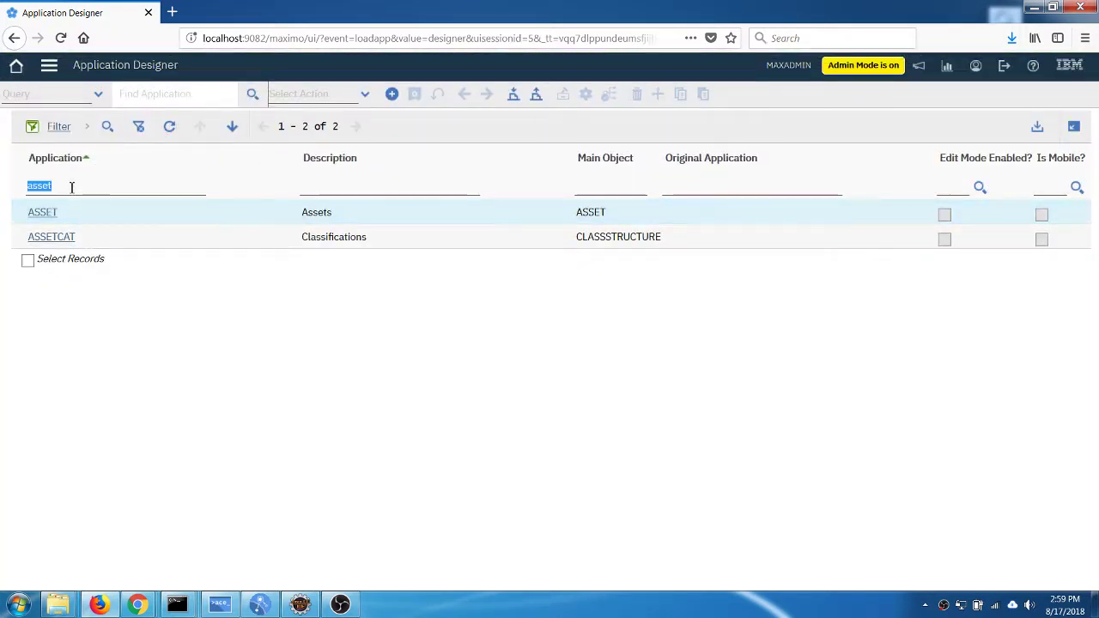
{"action": "left_click", "coordinate": [149, 102]}
{"action": "left_click", "coordinate": [48, 213]}
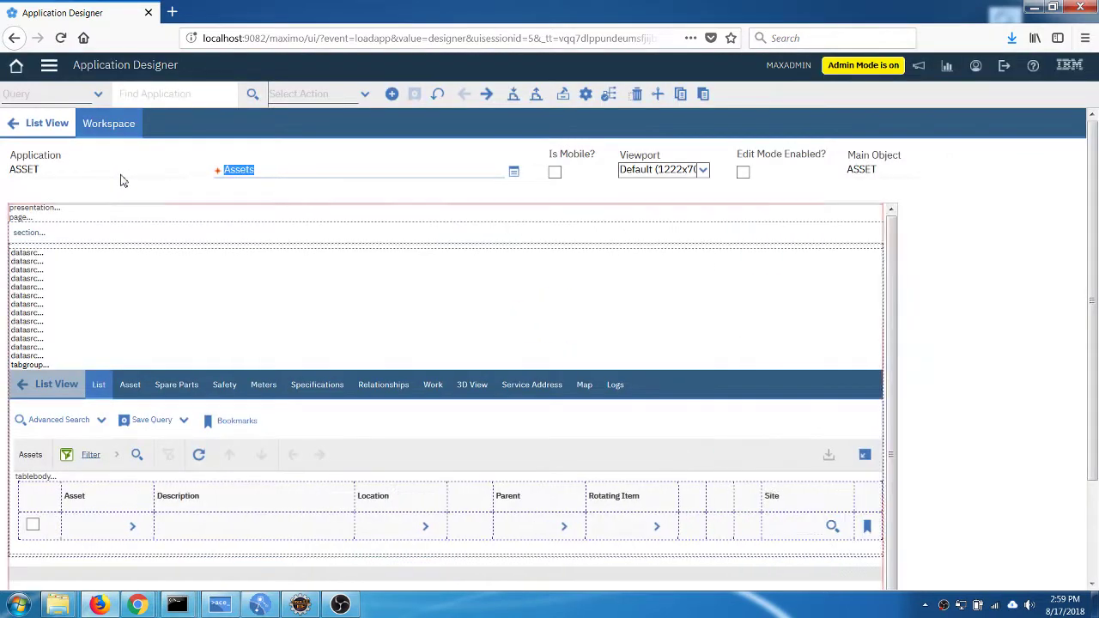
{"action": "left_click", "coordinate": [618, 385]}
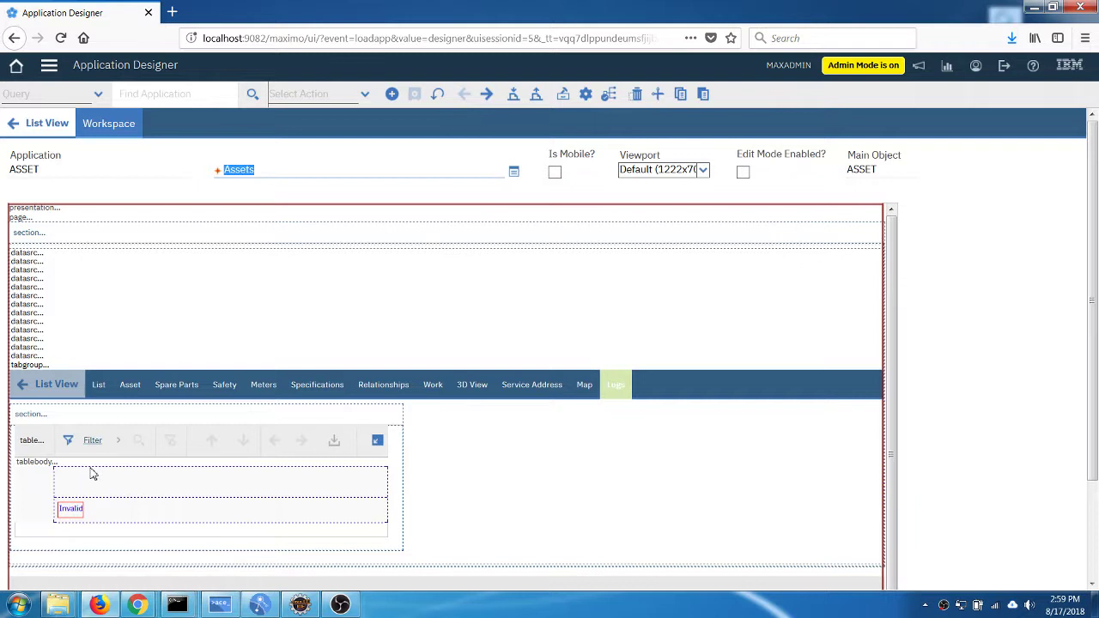
Add five table columns to the table body on the Logs tab.
{"action": "left_click", "coordinate": [585, 94]}
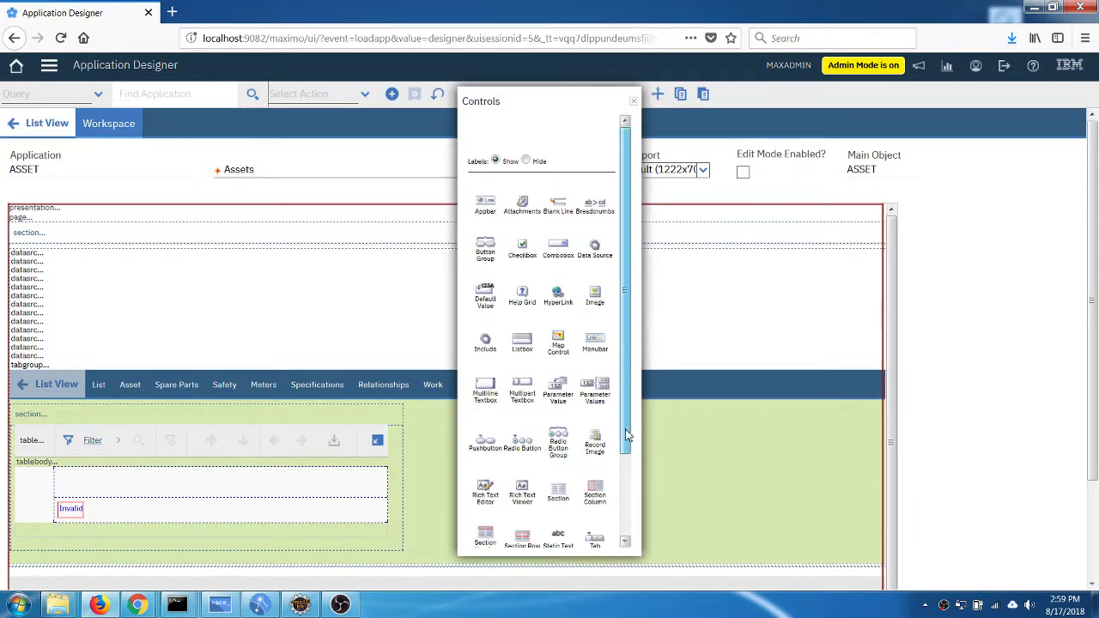
{"action": "scroll", "coordinate": [638, 455], "scroll_direction": "down", "scroll_amount": 3}
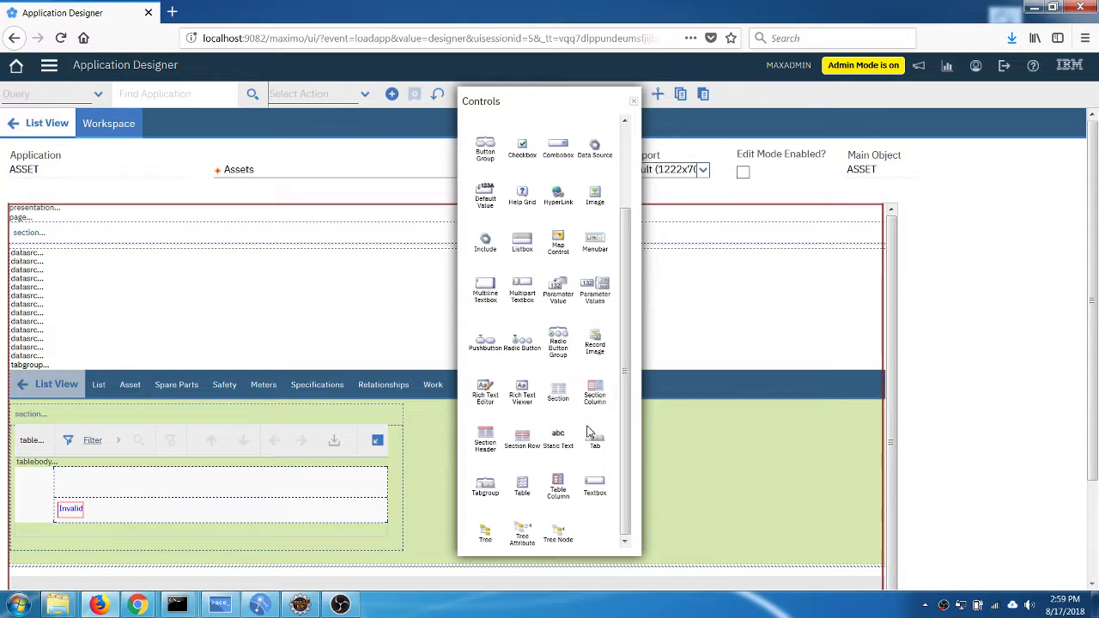
{"action": "left_click_drag", "start_coordinate": [558, 488], "coordinate": [133, 489]}
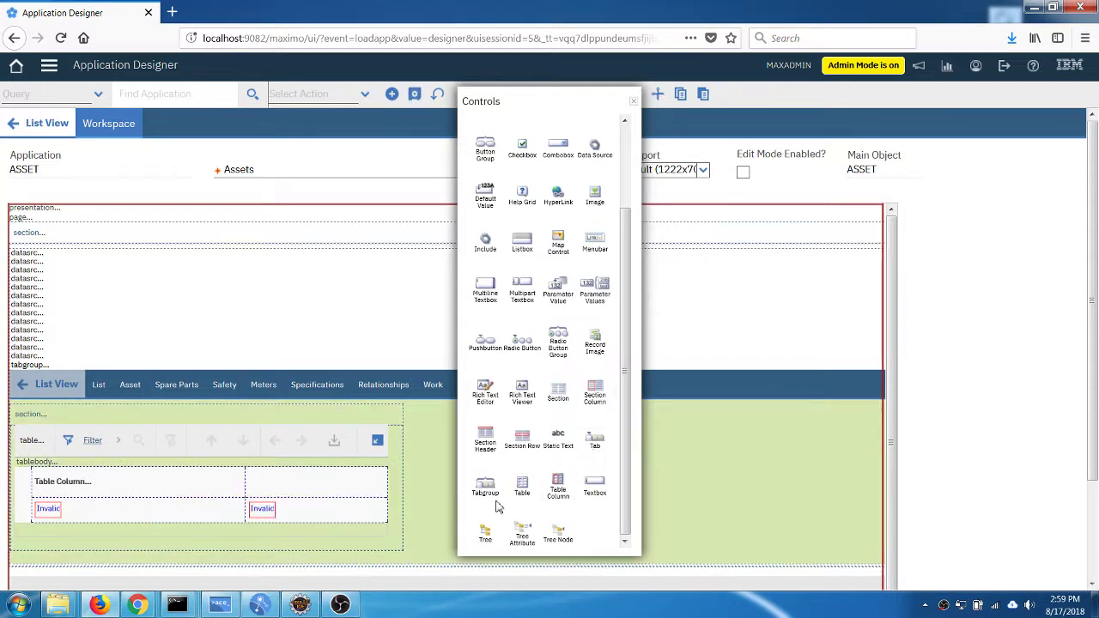
{"action": "left_click_drag", "start_coordinate": [557, 485], "coordinate": [270, 498]}
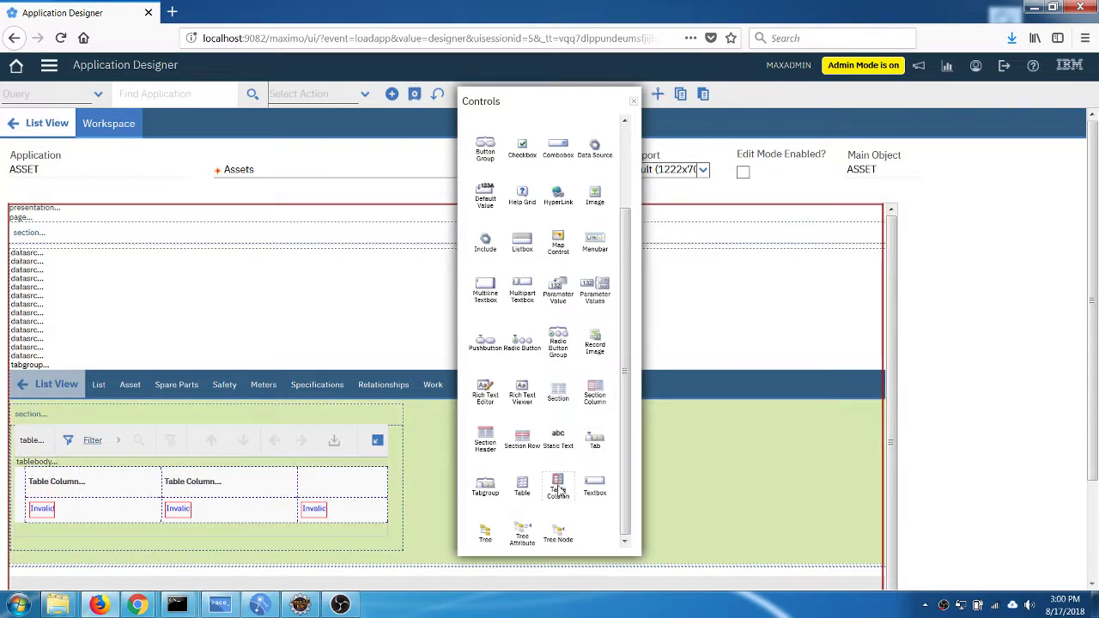
{"action": "left_click_drag", "start_coordinate": [557, 489], "coordinate": [339, 495]}
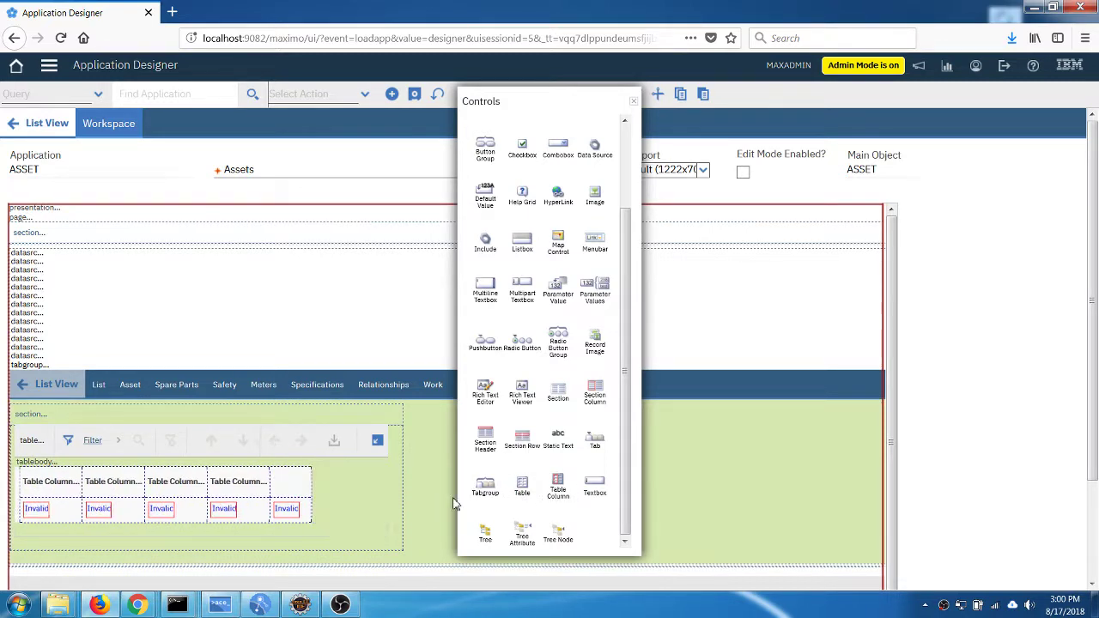
{"action": "left_click_drag", "start_coordinate": [558, 487], "coordinate": [359, 505]}
Delete the blank, unlabelled last column from the Logs table.
{"action": "right_click", "coordinate": [368, 498]}
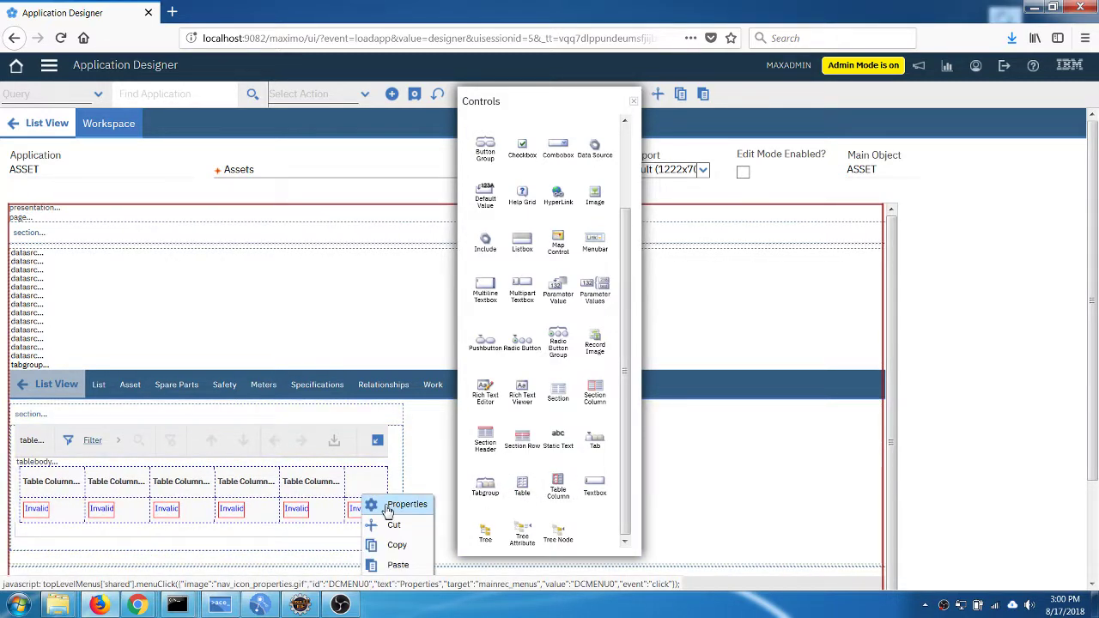
{"action": "scroll", "coordinate": [400, 562], "scroll_direction": "down", "scroll_amount": 1}
{"action": "left_click", "coordinate": [403, 571]}
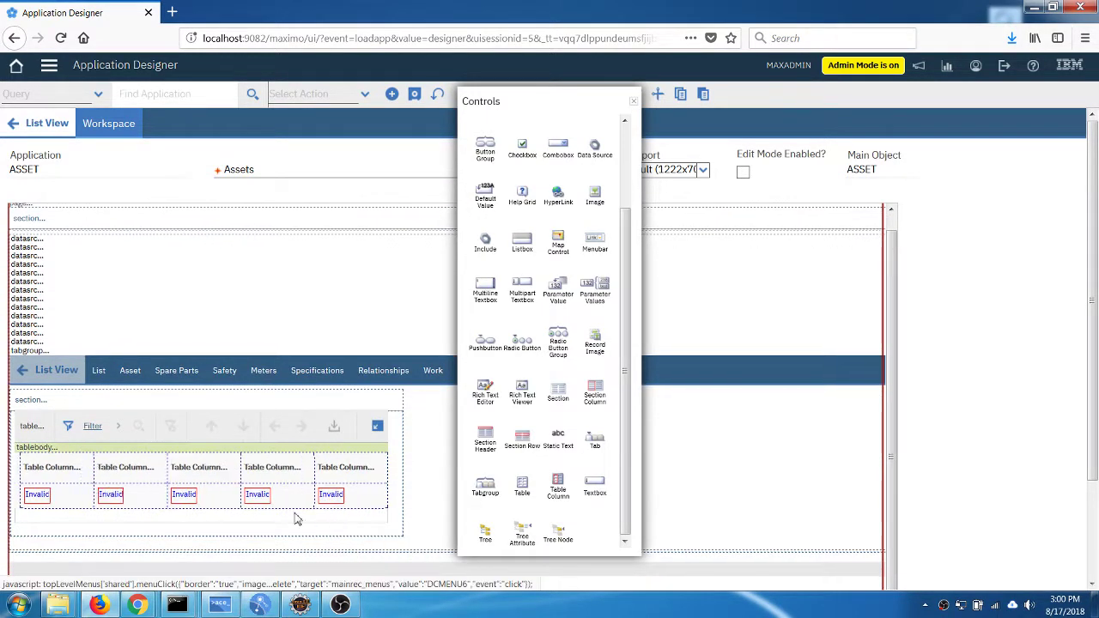
Set the type of the Logs table's first column to Event in its properties.
{"action": "right_click", "coordinate": [50, 469]}
{"action": "left_click", "coordinate": [72, 488]}
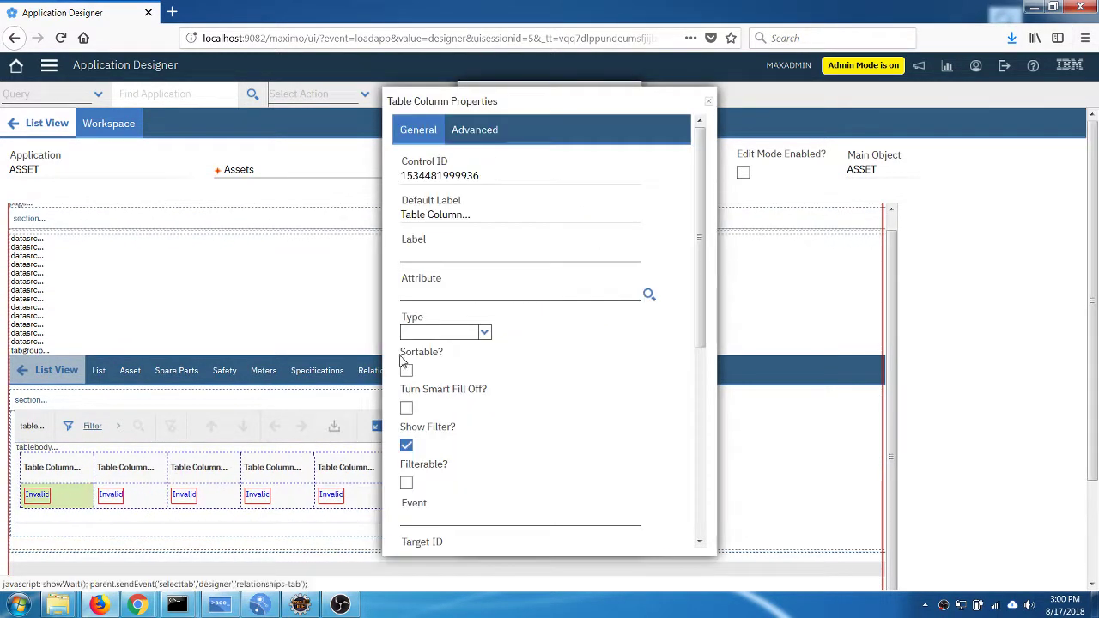
{"action": "scroll", "coordinate": [490, 417], "scroll_direction": "down", "scroll_amount": 2}
{"action": "left_click", "coordinate": [472, 230]}
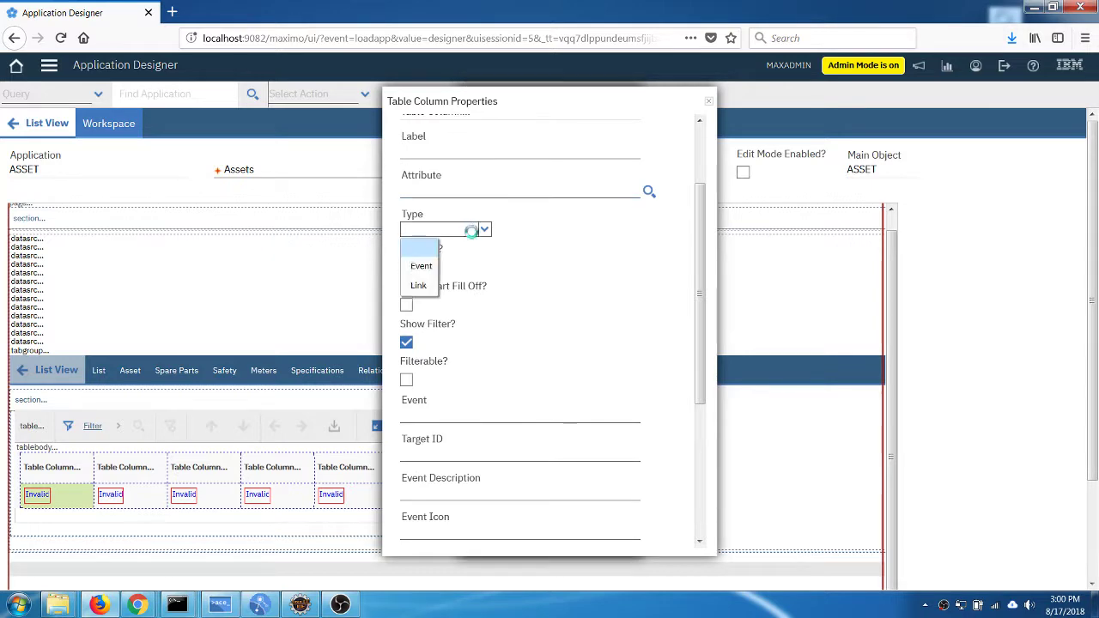
{"action": "left_click", "coordinate": [425, 266]}
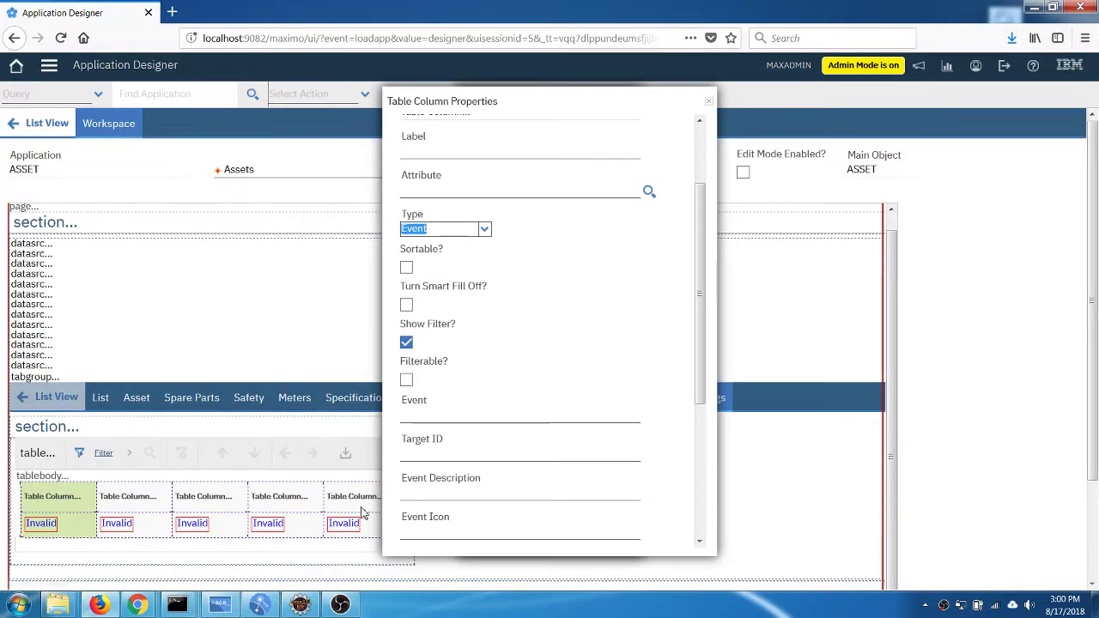
Set the type of the Logs table's fifth column to Event.
{"action": "left_click", "coordinate": [359, 508]}
{"action": "left_click", "coordinate": [453, 334]}
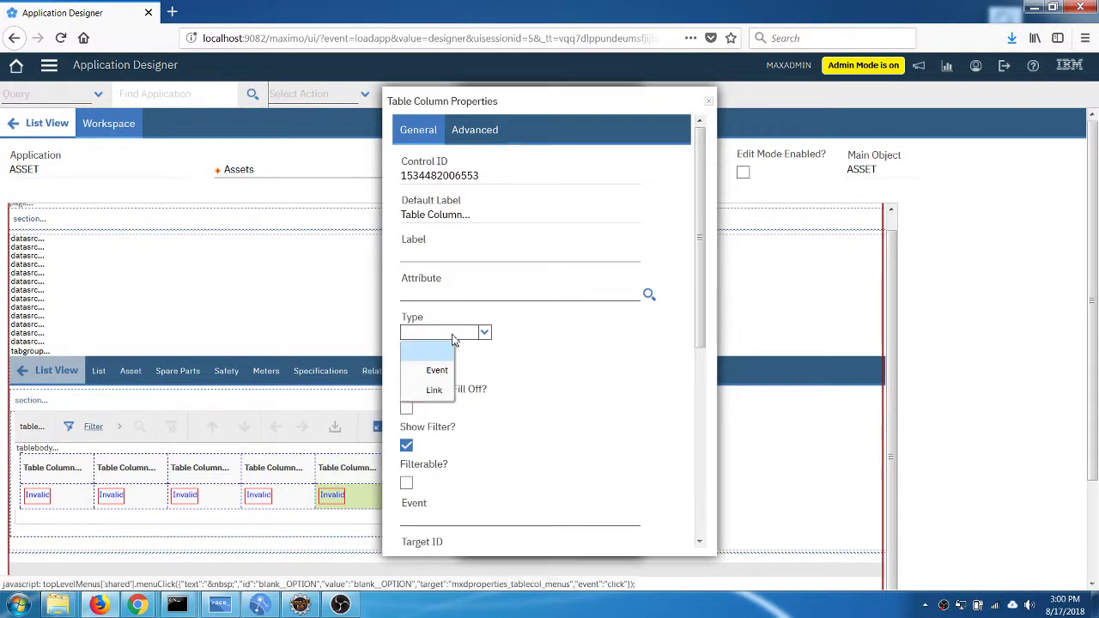
{"action": "left_click", "coordinate": [437, 370]}
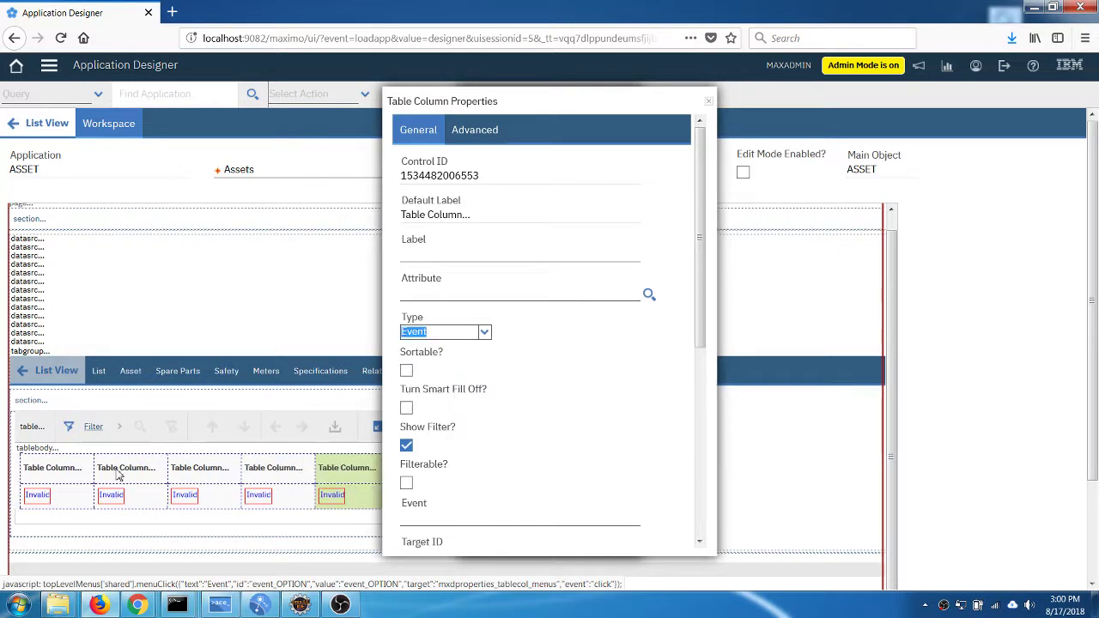
Set the attribute of the Logs table's second column to ASSETNUM in its properties.
{"action": "right_click", "coordinate": [118, 475]}
{"action": "left_click", "coordinate": [137, 486]}
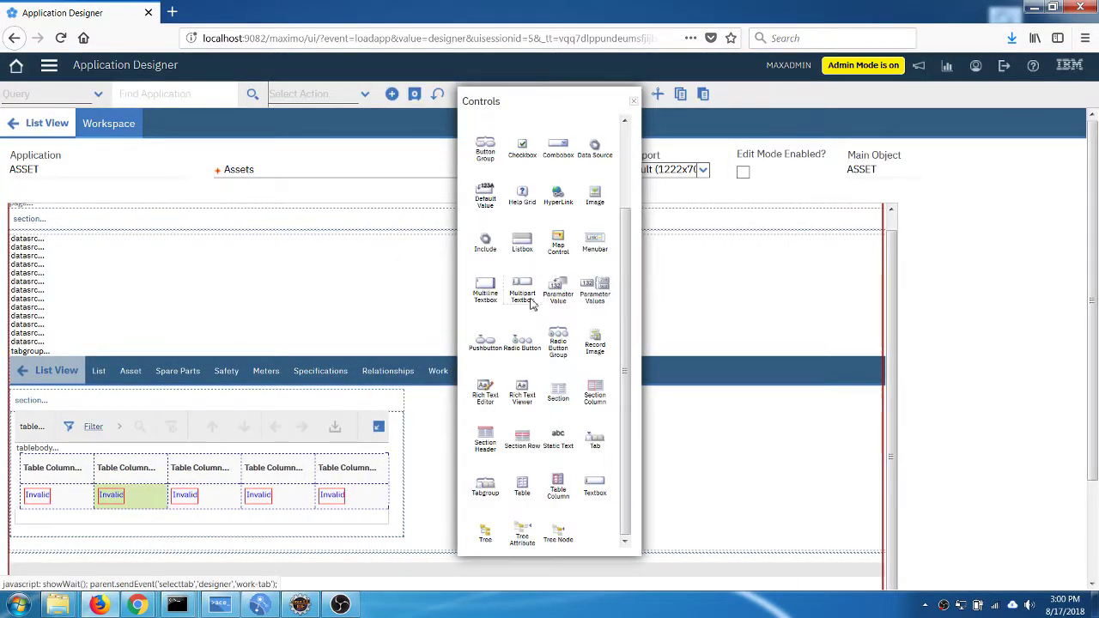
{"action": "right_click", "coordinate": [127, 472]}
{"action": "left_click", "coordinate": [146, 484]}
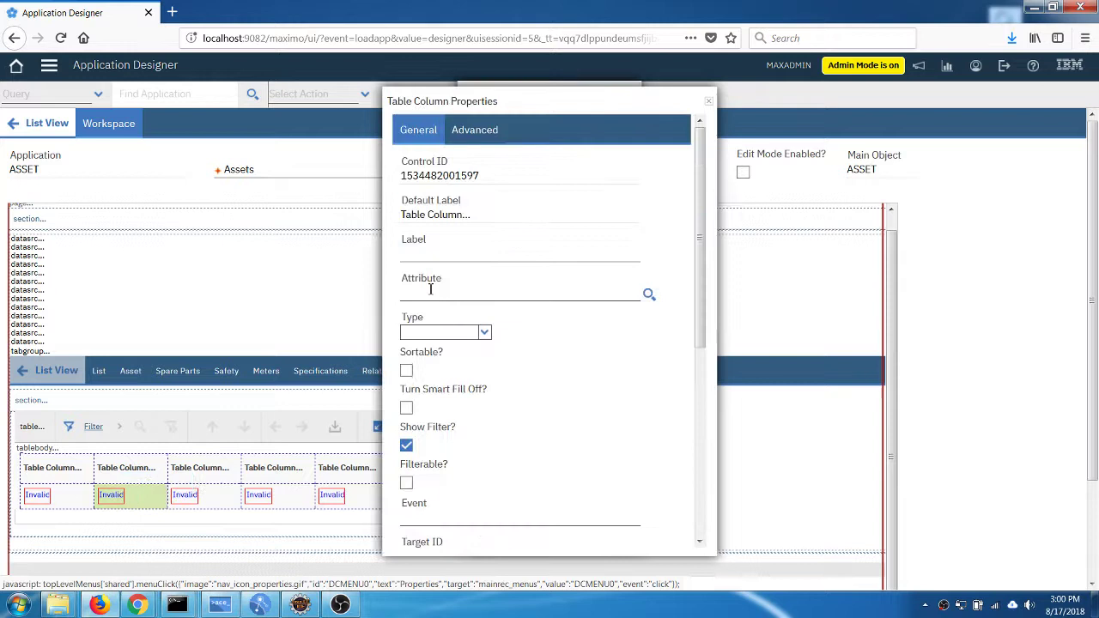
{"action": "left_click", "coordinate": [439, 296]}
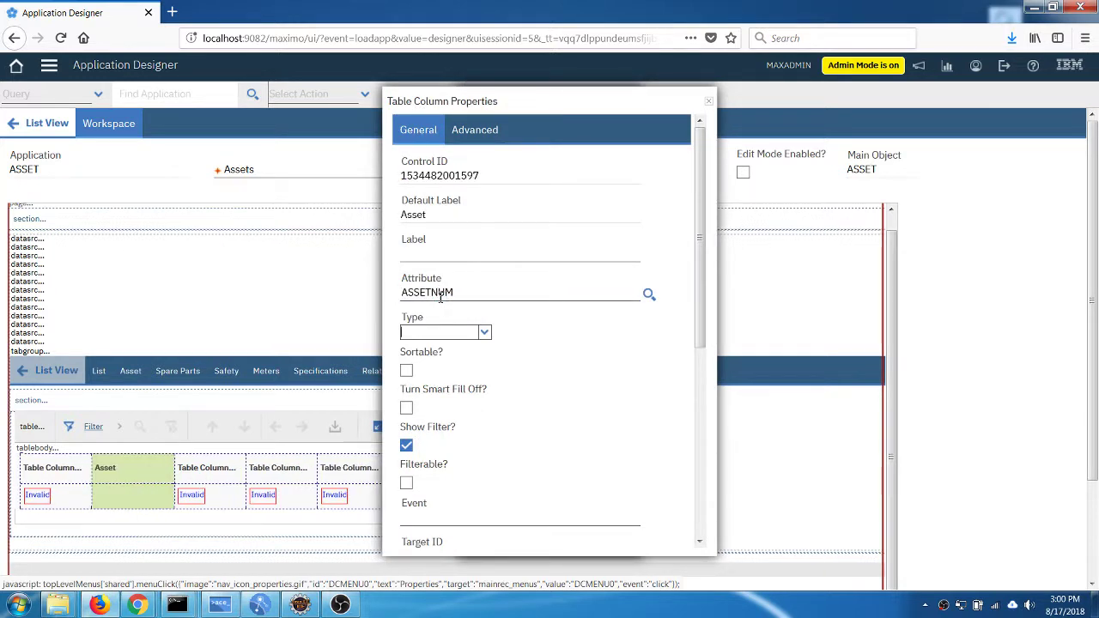
{"action": "scroll", "coordinate": [446, 313], "scroll_direction": "down", "scroll_amount": 2}
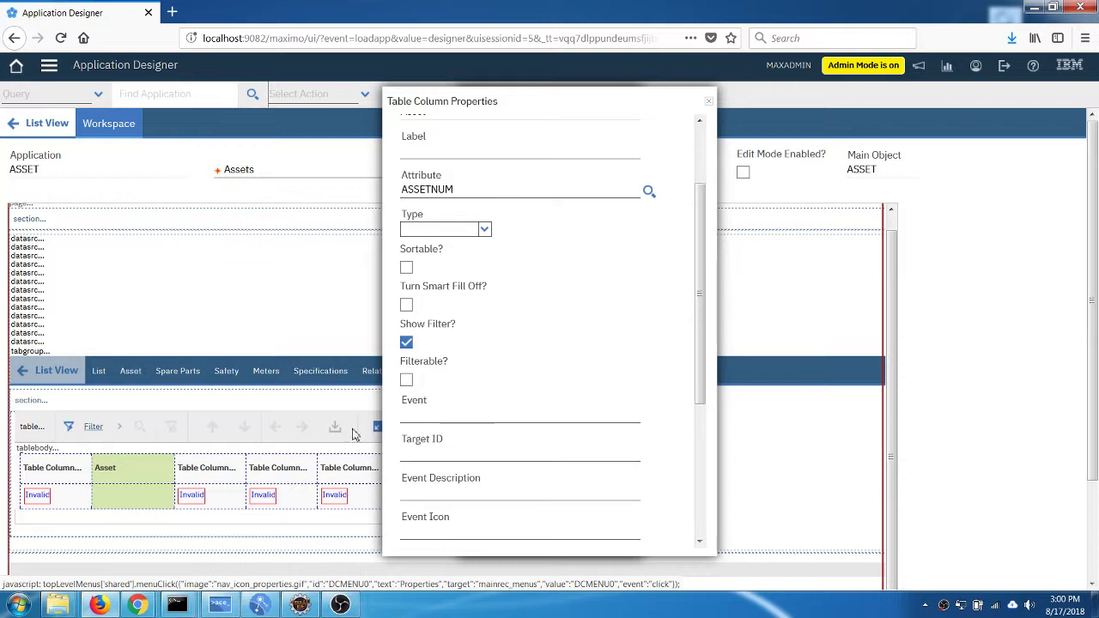
Bind the Logs table's third column to the Log Time attribute.
{"action": "left_click", "coordinate": [209, 473]}
{"action": "left_click", "coordinate": [445, 292]}
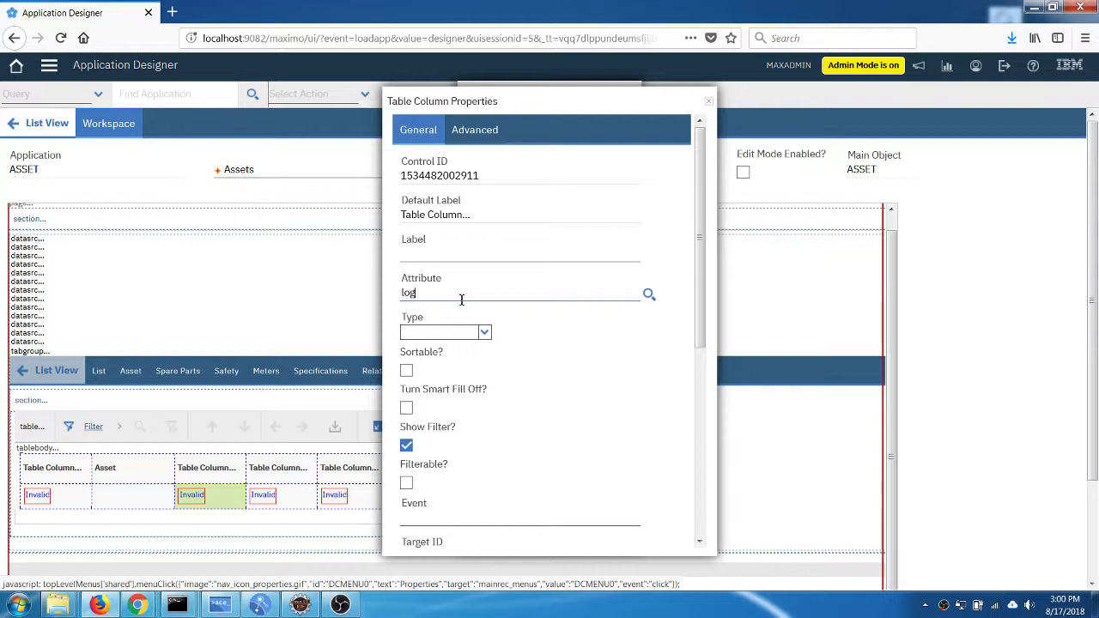
{"action": "key", "text": "Tab"}
Assign the DATETIMELOOKUP lookup to the Logs table's Log Time column.
{"action": "scroll", "coordinate": [527, 385], "scroll_direction": "down", "scroll_amount": 5}
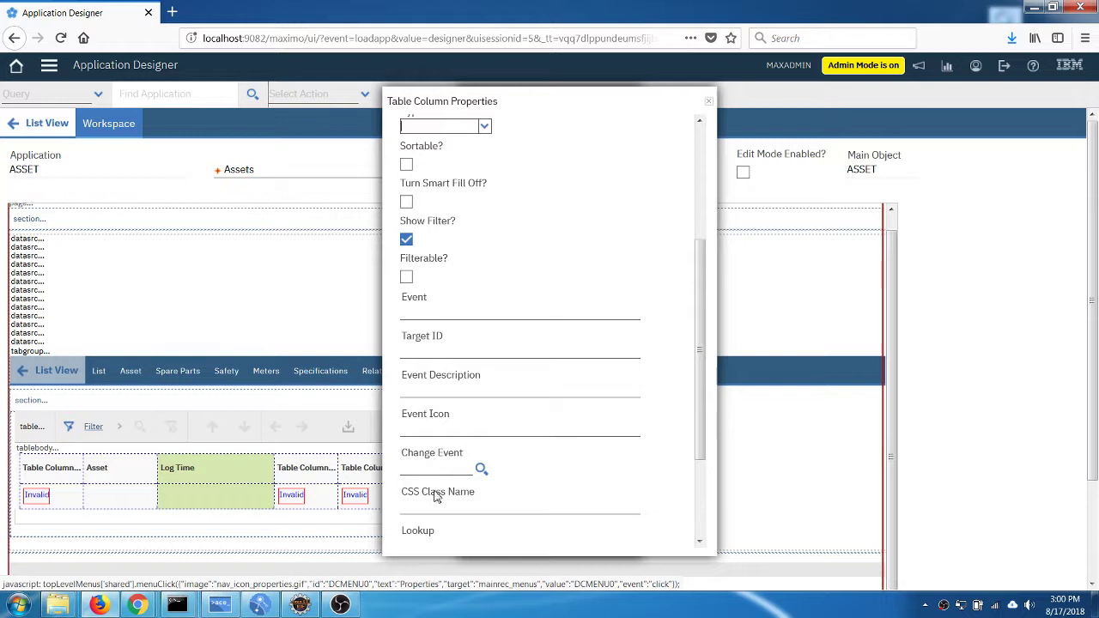
{"action": "scroll", "coordinate": [438, 491], "scroll_direction": "down", "scroll_amount": 1}
{"action": "left_click", "coordinate": [425, 379]}
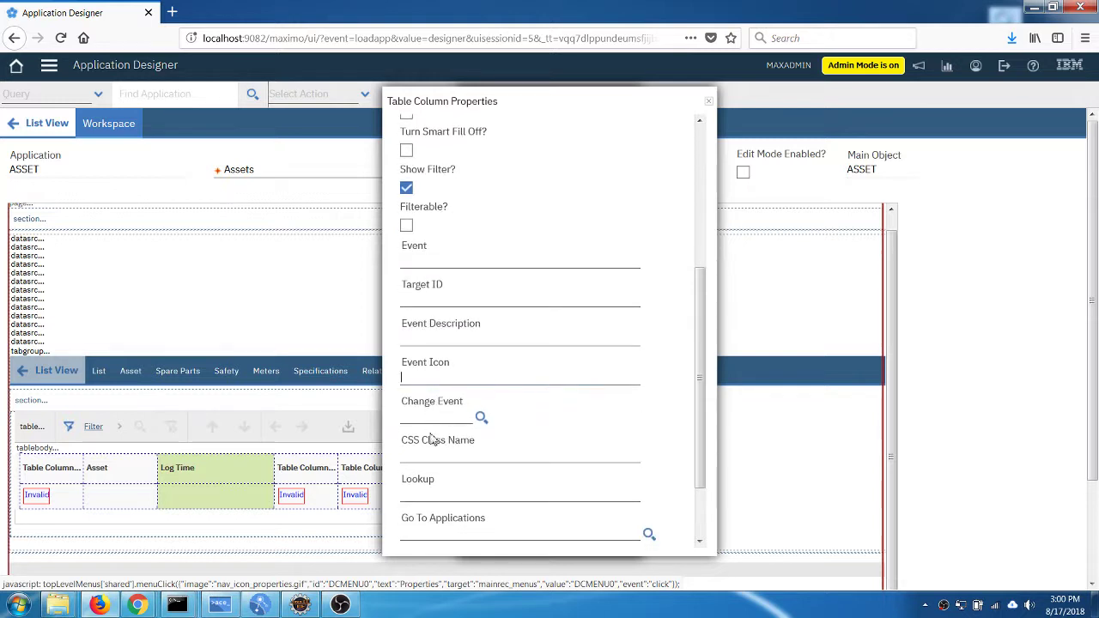
{"action": "left_click", "coordinate": [448, 496]}
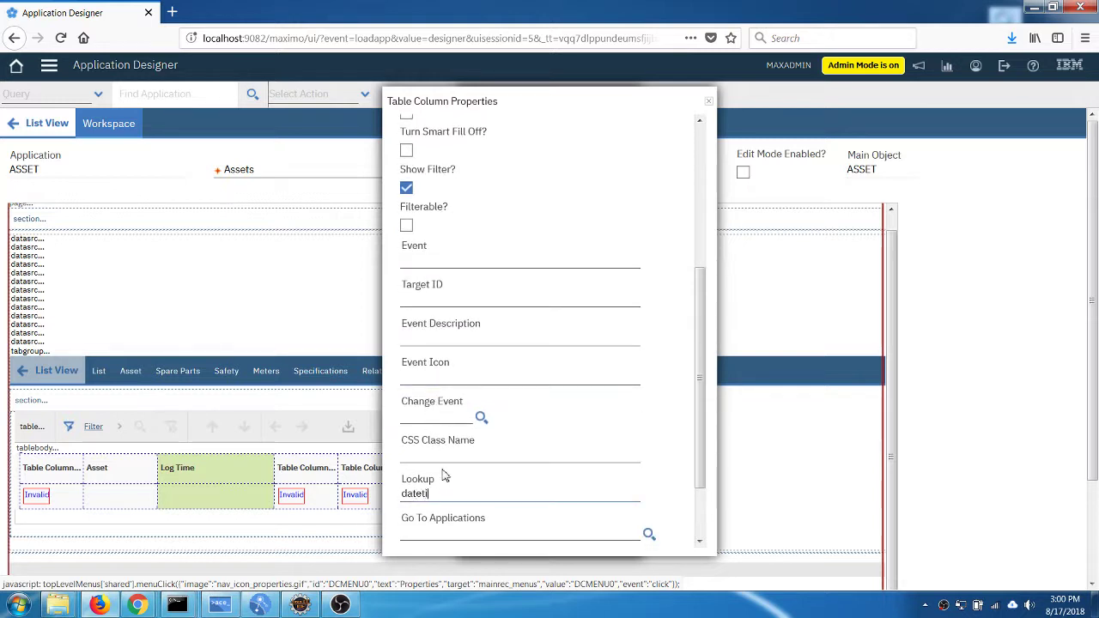
{"action": "type", "text": "datetimelookup"}
{"action": "key", "text": "Tab"}
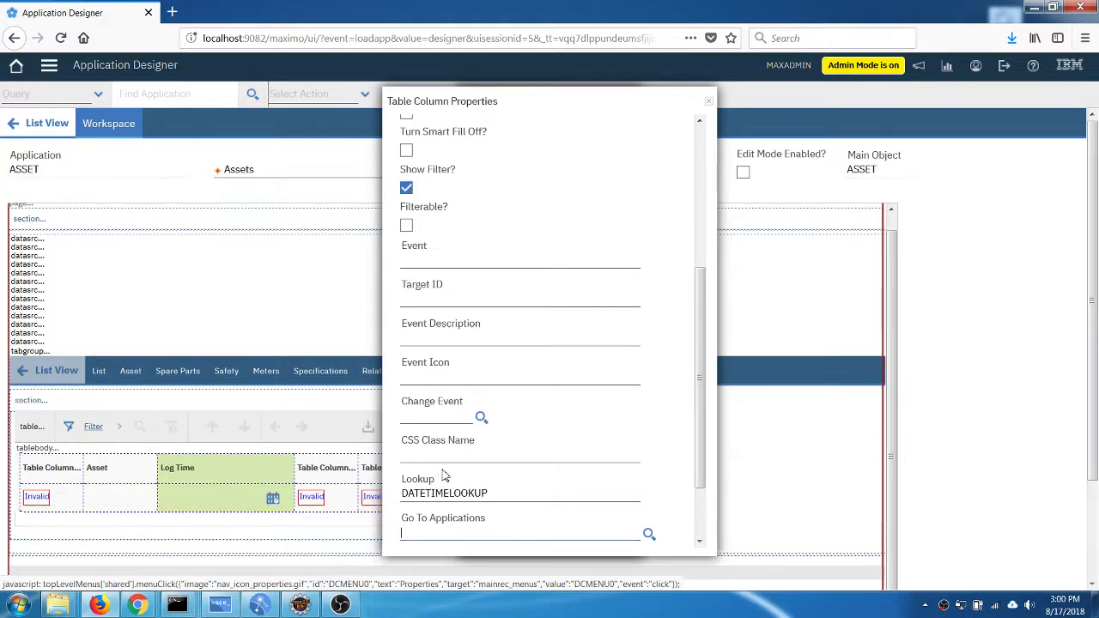
Set the attribute of the Logs table's fourth column to DESCRIPTION and close its properties.
{"action": "left_click", "coordinate": [321, 481]}
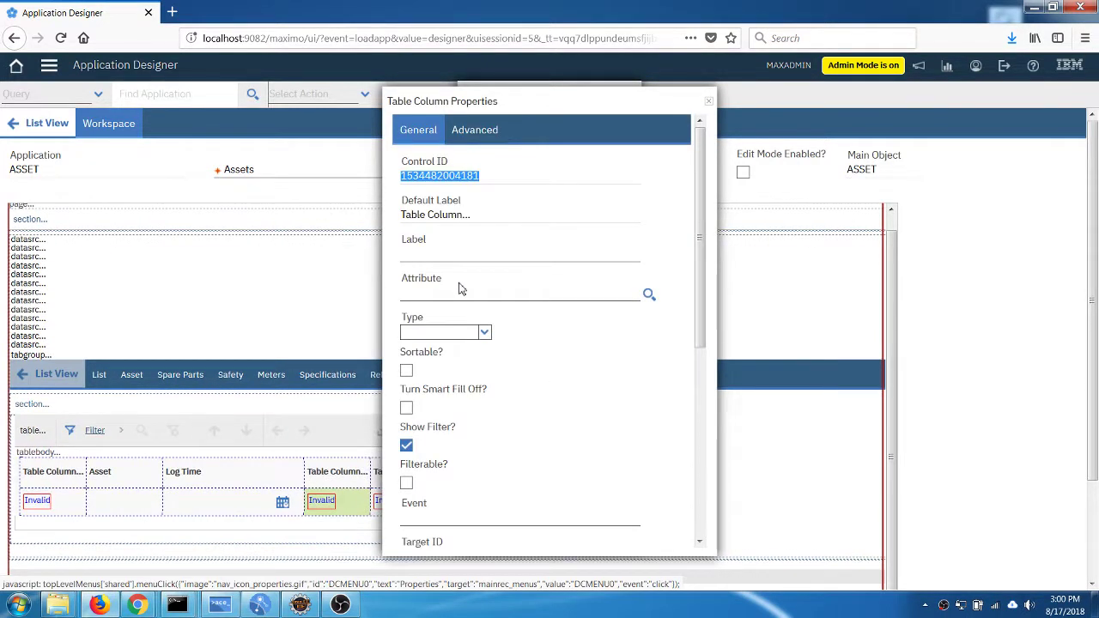
{"action": "left_click", "coordinate": [449, 295]}
{"action": "type", "text": "descriptio"}
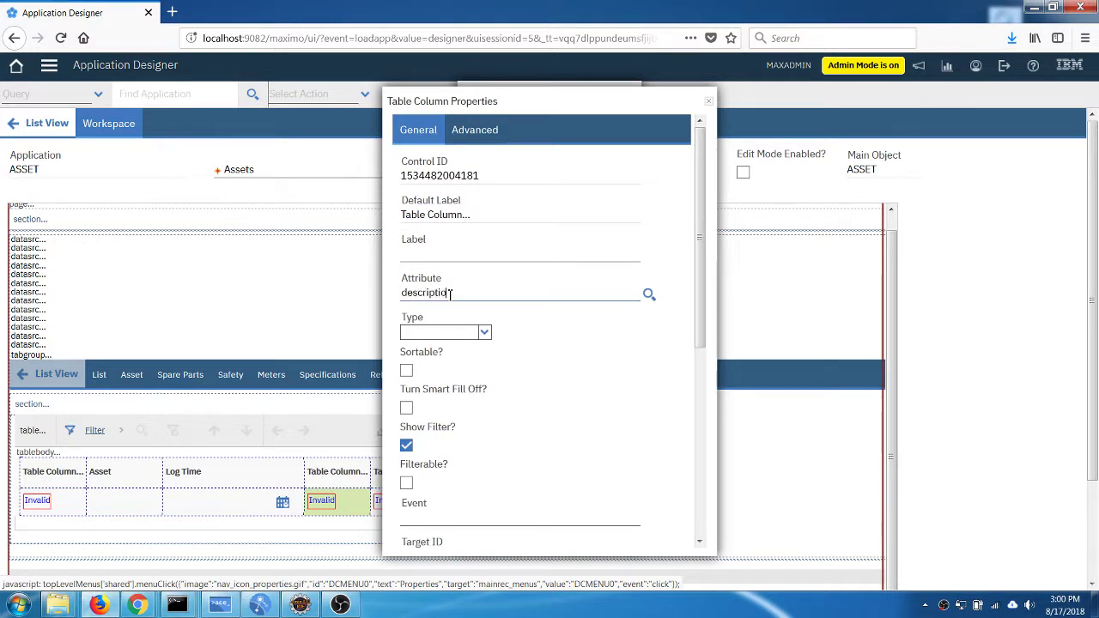
{"action": "type", "text": "n"}
{"action": "key", "text": "Tab"}
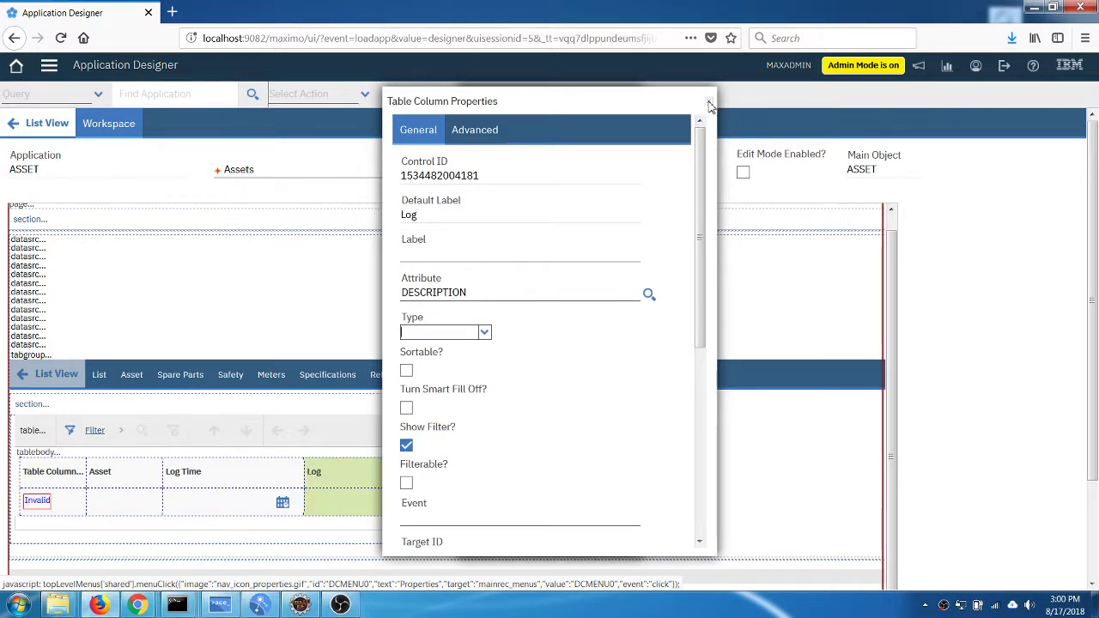
{"action": "left_click", "coordinate": [709, 103]}
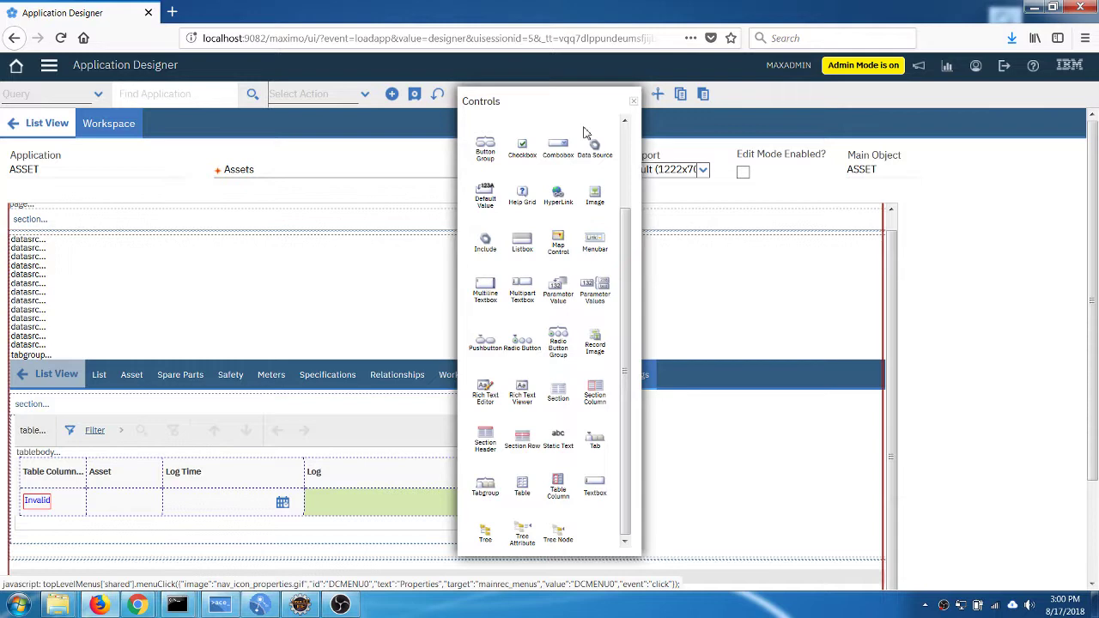
Set the event of the Logs table's first column to toggledetailstate.
{"action": "left_click", "coordinate": [47, 480]}
{"action": "right_click", "coordinate": [48, 481]}
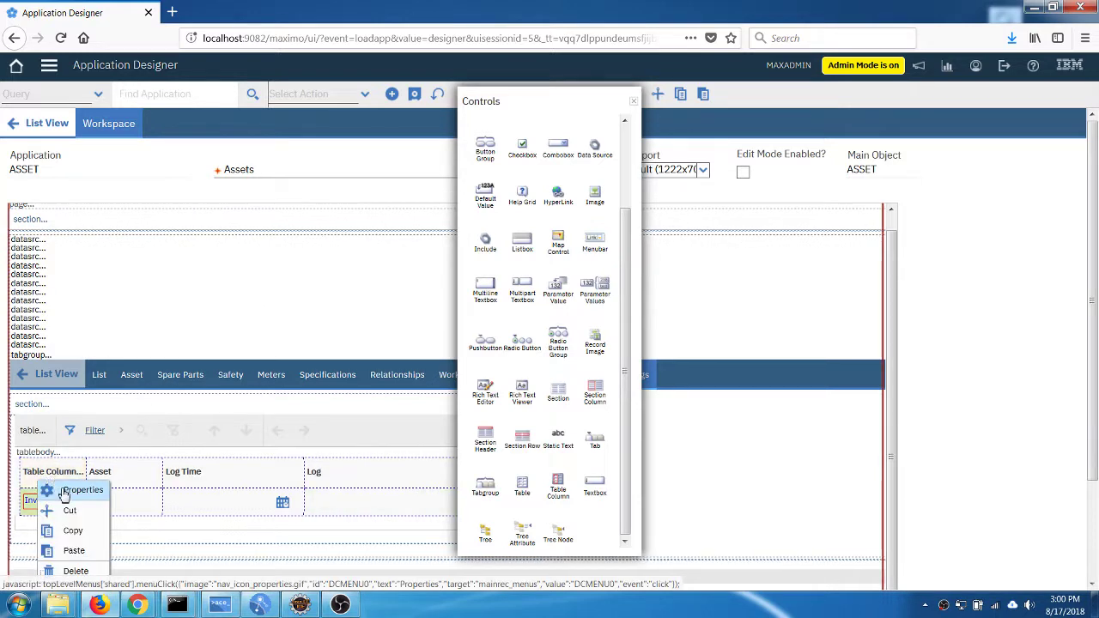
{"action": "left_click", "coordinate": [64, 491]}
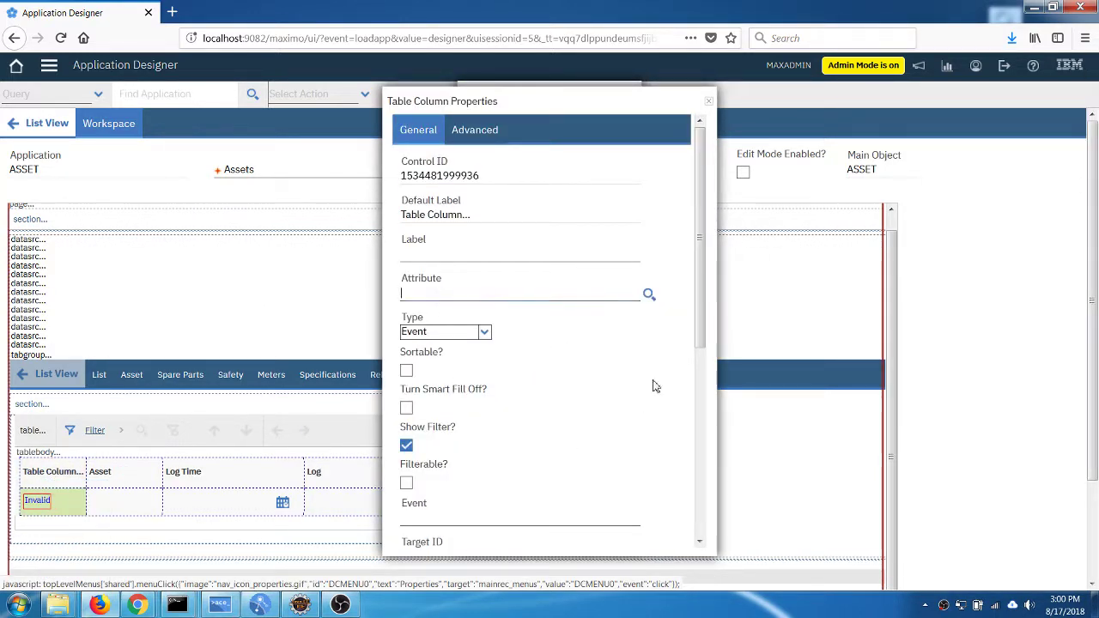
{"action": "left_click_drag", "start_coordinate": [702, 318], "coordinate": [689, 405]}
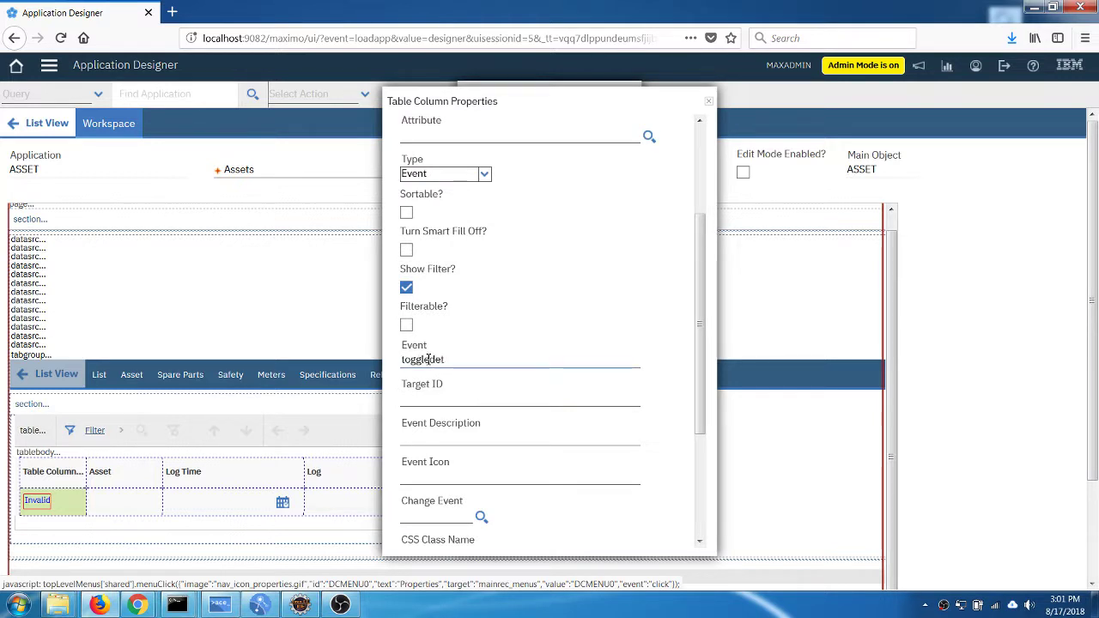
{"action": "type", "text": "tate"}
{"action": "left_click", "coordinate": [467, 400]}
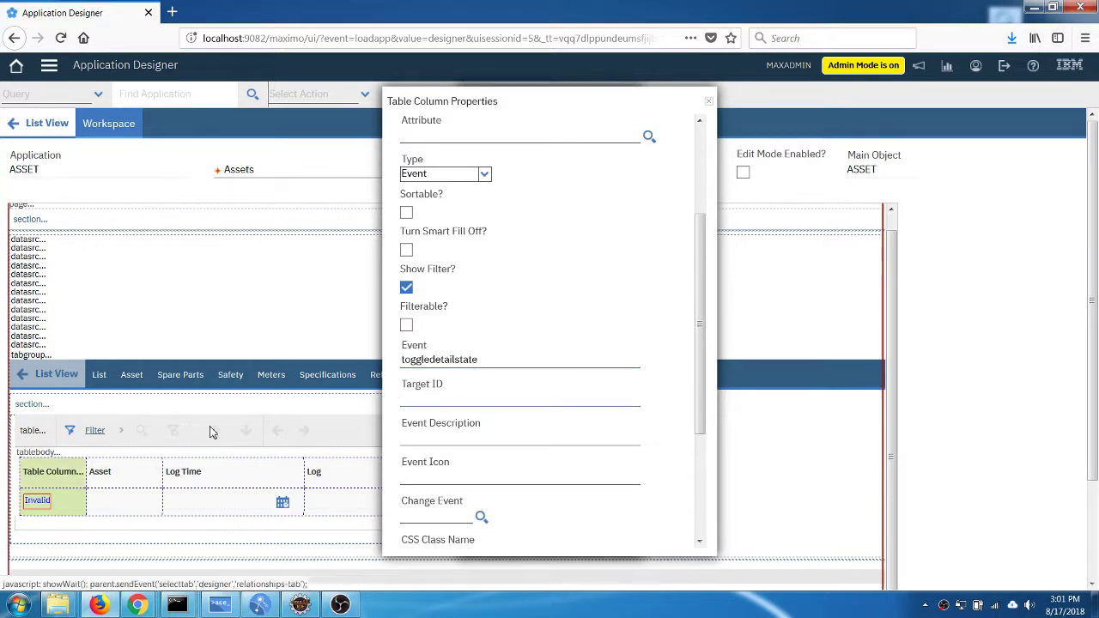
Enter Show Detail as the first column's event description and close its properties.
{"action": "left_click", "coordinate": [437, 440]}
{"action": "type", "text": "S"}
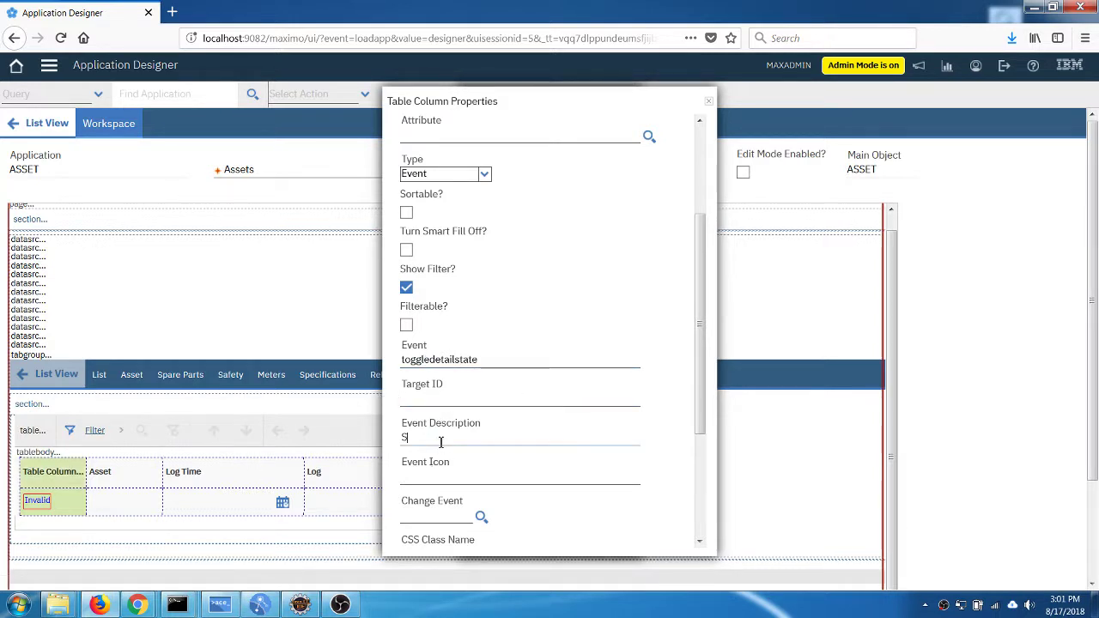
{"action": "type", "text": "how Detail"}
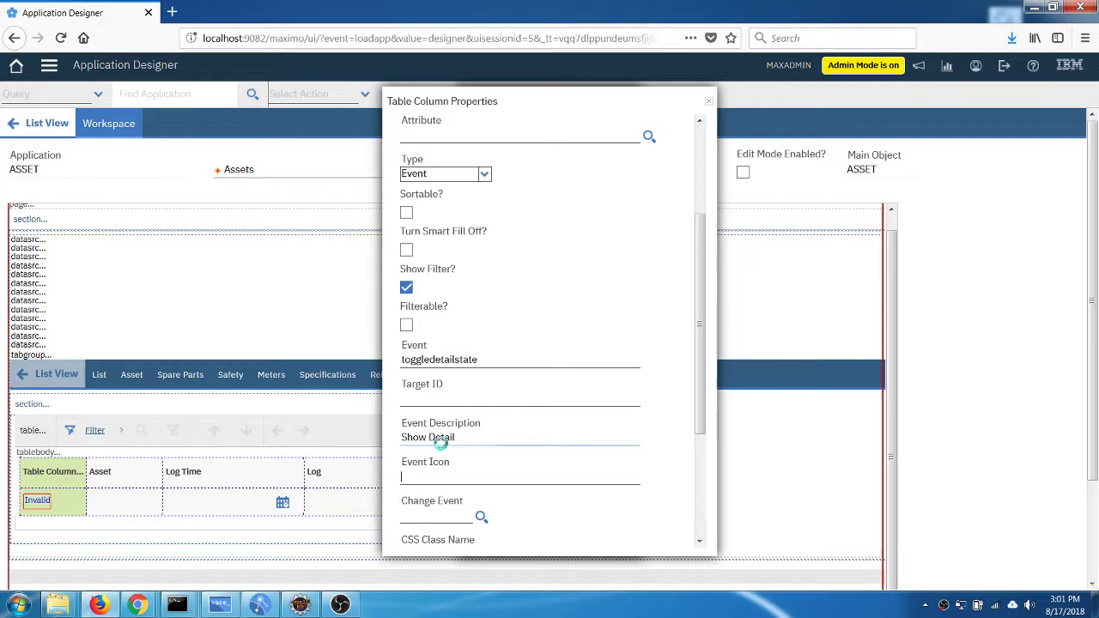
{"action": "key", "text": "Tab"}
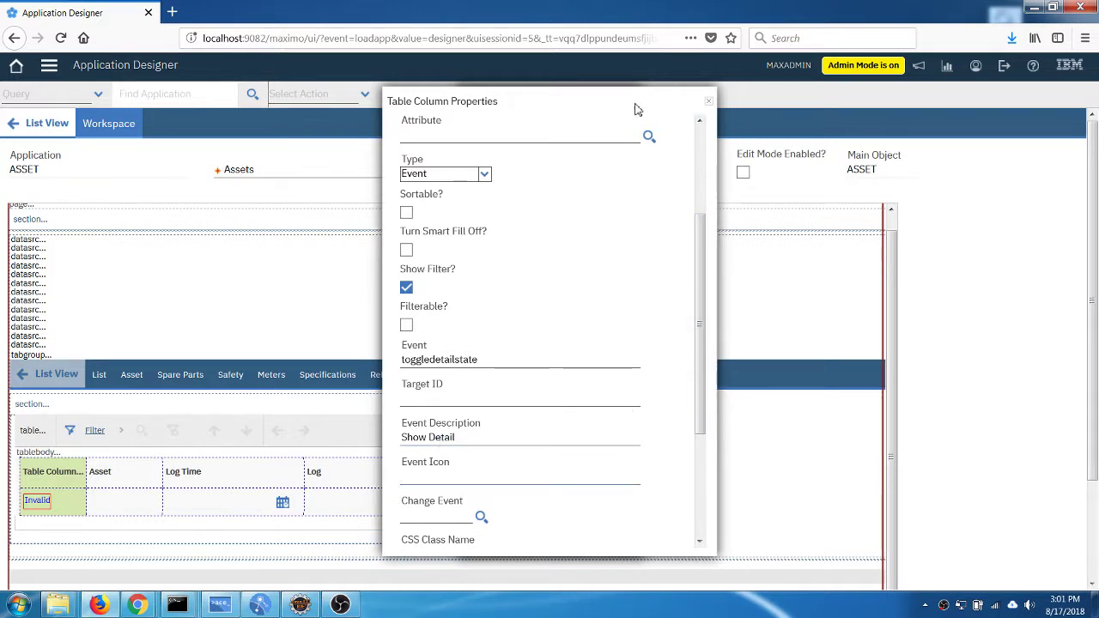
{"action": "left_click_drag", "start_coordinate": [635, 108], "coordinate": [850, 127]}
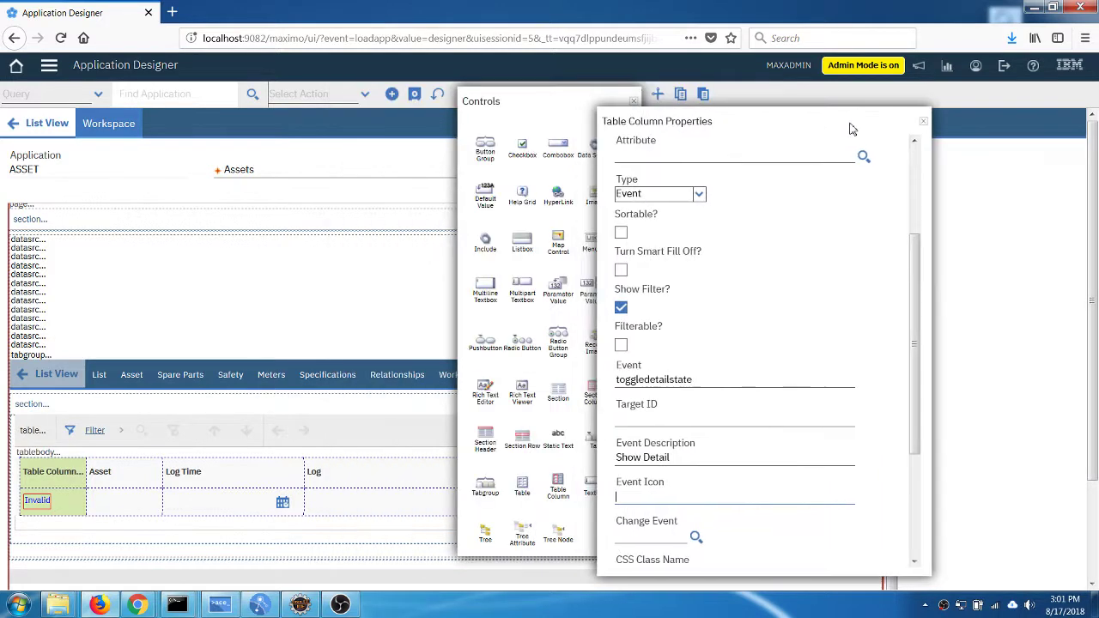
{"action": "left_click", "coordinate": [923, 124]}
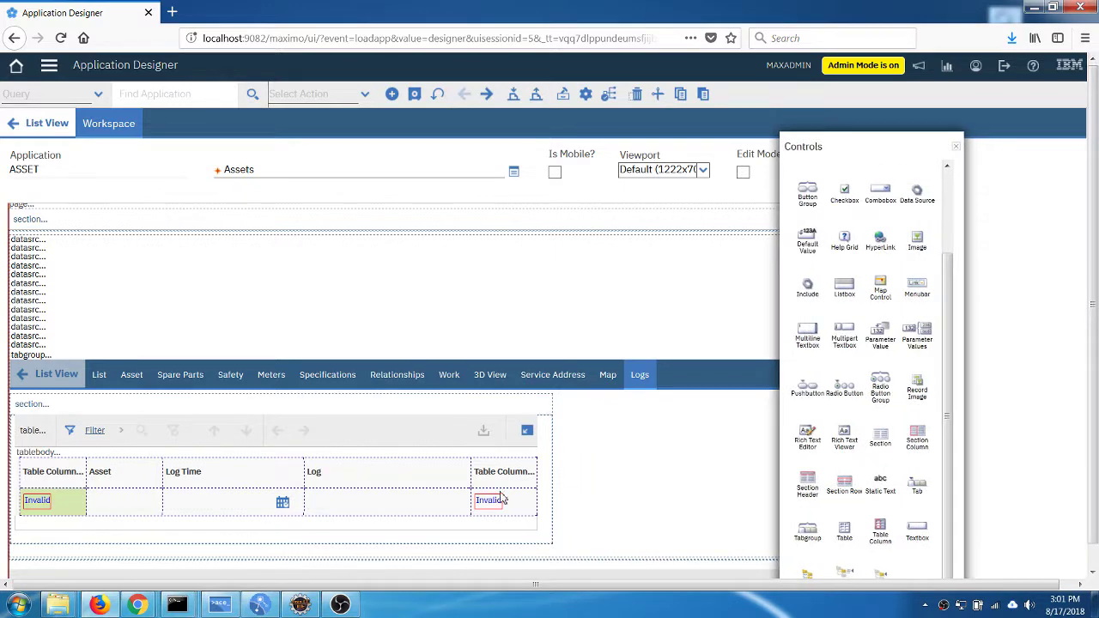
Set the event of the Logs table's last column to toggledeleterow.
{"action": "right_click", "coordinate": [503, 497]}
{"action": "left_click", "coordinate": [522, 494]}
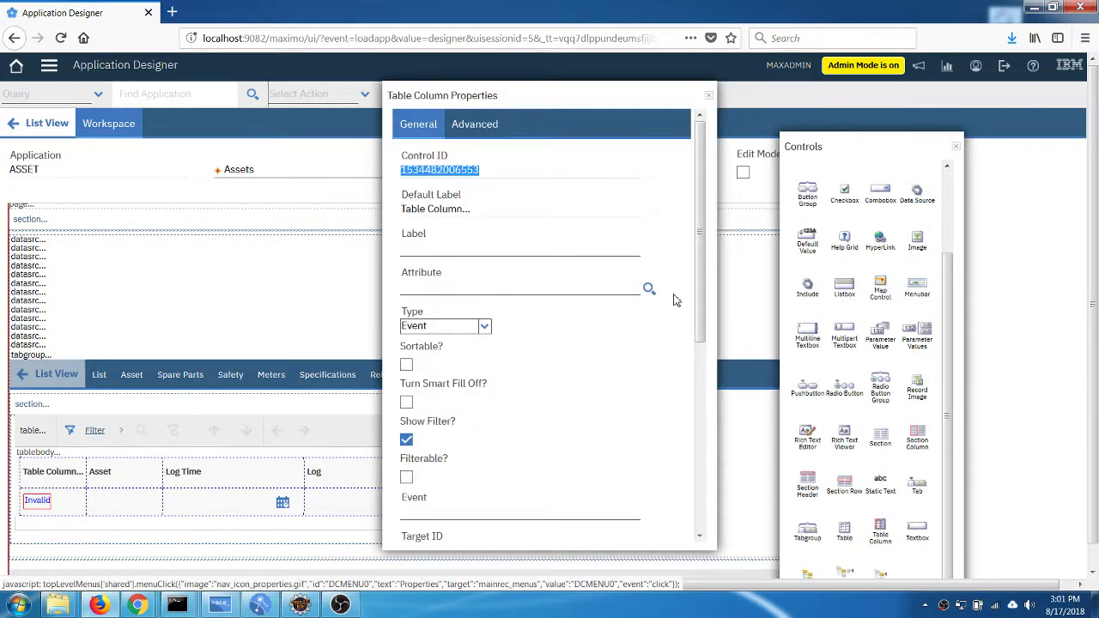
{"action": "left_click_drag", "start_coordinate": [702, 297], "coordinate": [718, 434]}
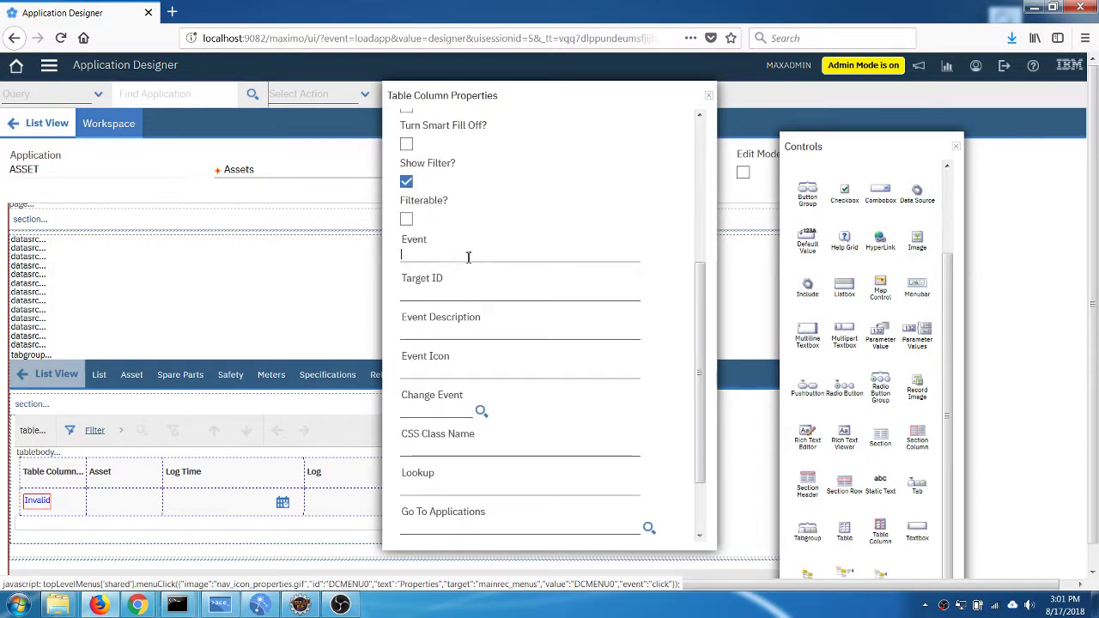
{"action": "type", "text": "toggledel"}
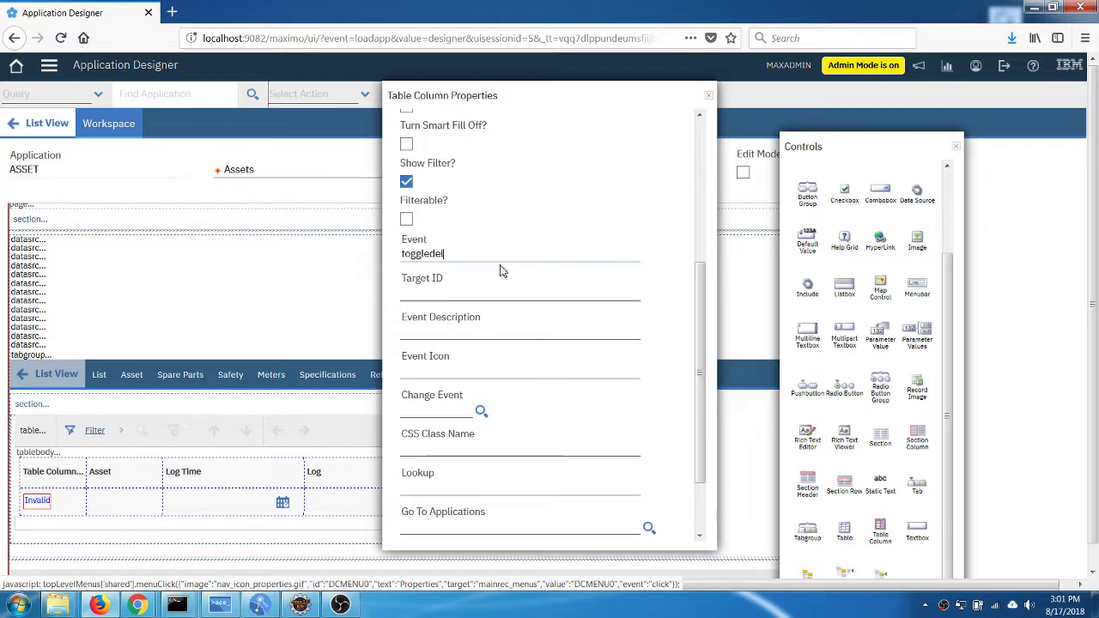
{"action": "type", "text": "eterow"}
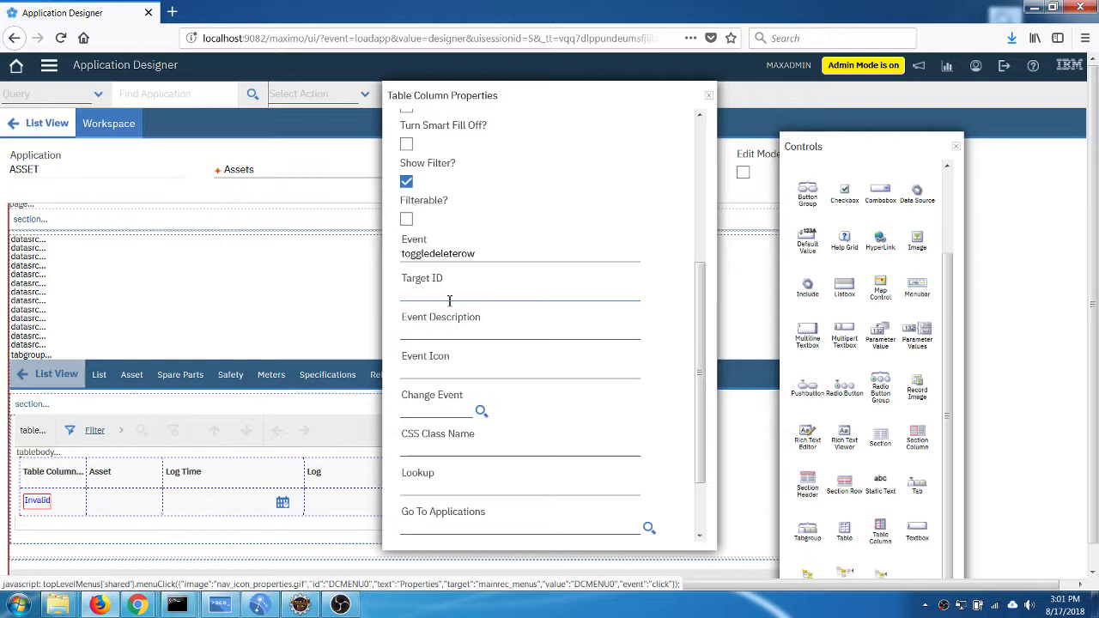
Set the event icon of the Logs table's last column to btn_garbage.png.
{"action": "left_click", "coordinate": [429, 369]}
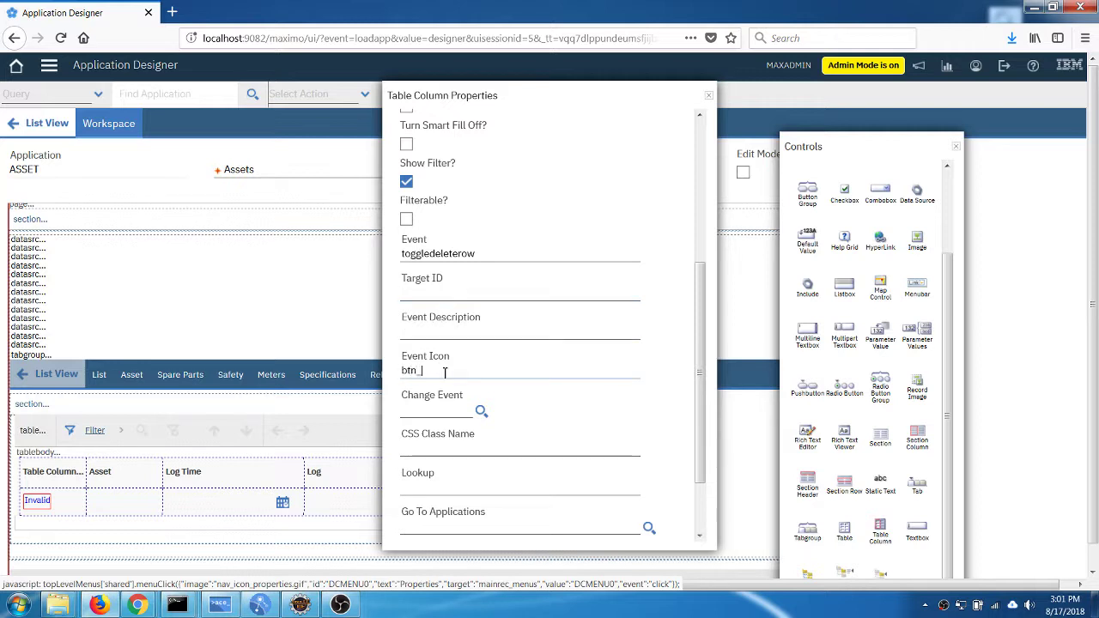
{"action": "type", "text": "btn_garg"}
{"action": "key", "text": "BackSpace"}
{"action": "type", "text": "bage.png"}
{"action": "key", "text": "Tab"}
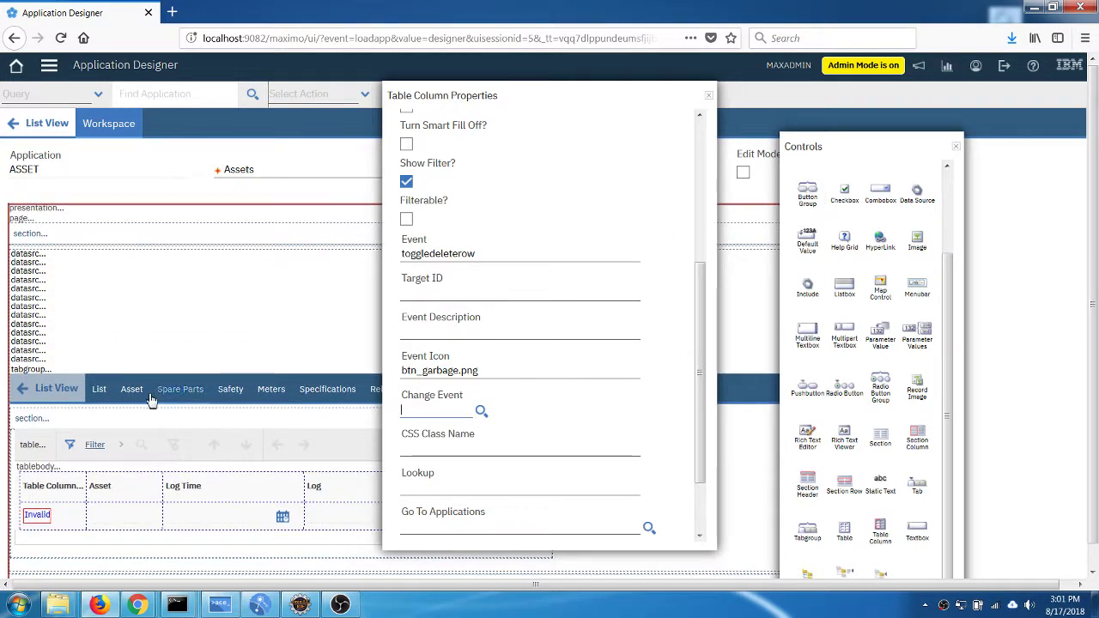
Open the properties of the trash-icon column in the Spare Parts table on the Spare Parts tab.
{"action": "left_click", "coordinate": [180, 391]}
{"action": "scroll", "coordinate": [214, 421], "scroll_direction": "down", "scroll_amount": 3}
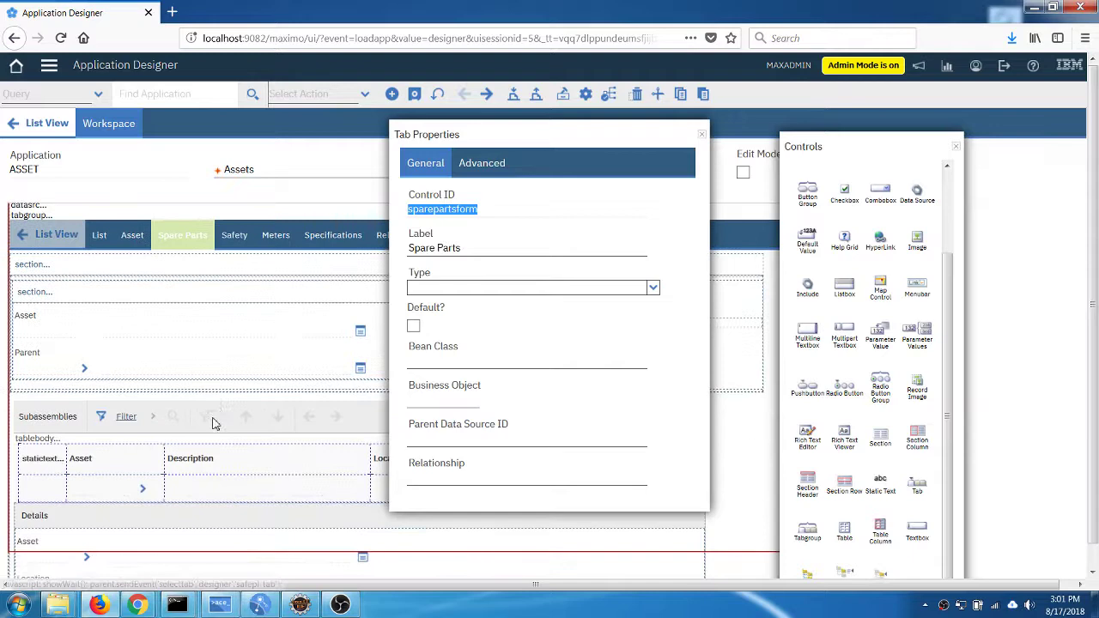
{"action": "left_click", "coordinate": [702, 136]}
{"action": "scroll", "coordinate": [142, 473], "scroll_direction": "down", "scroll_amount": 3}
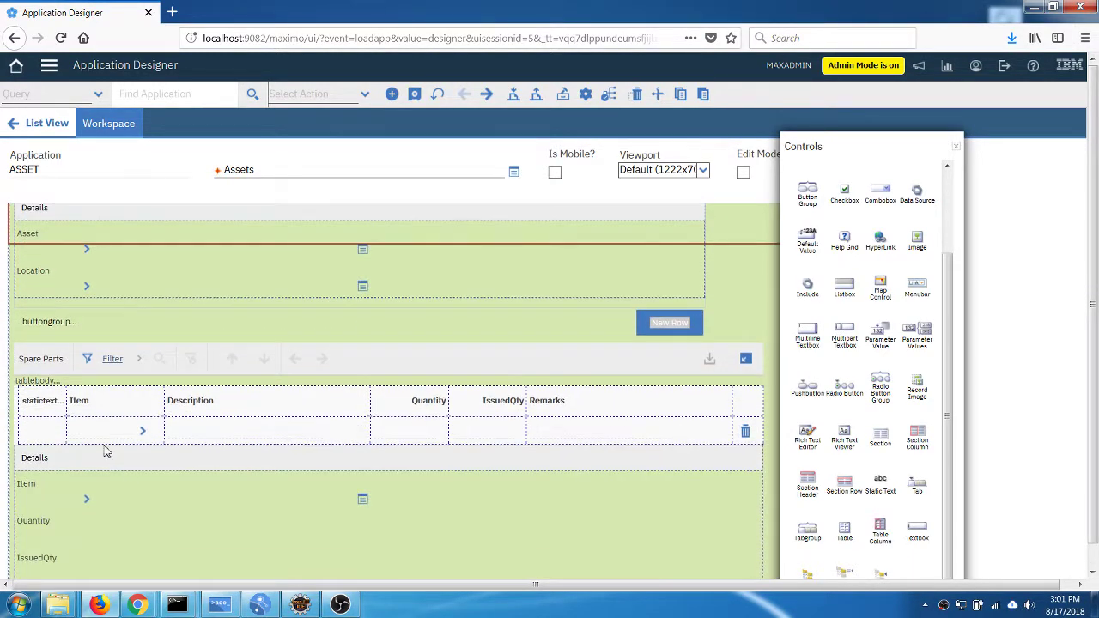
{"action": "right_click", "coordinate": [747, 430]}
{"action": "left_click", "coordinate": [758, 446]}
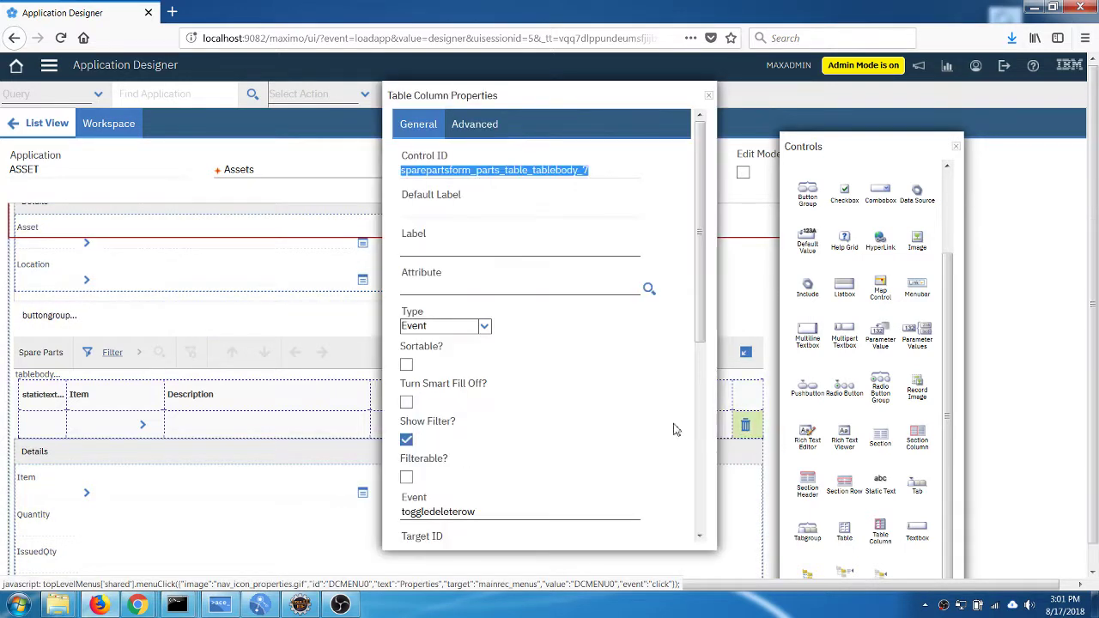
Copy the event icon name btn_garbage.gif from the Spare Parts trash-icon column and close its properties.
{"action": "scroll", "coordinate": [699, 238], "scroll_direction": "down", "scroll_amount": 5}
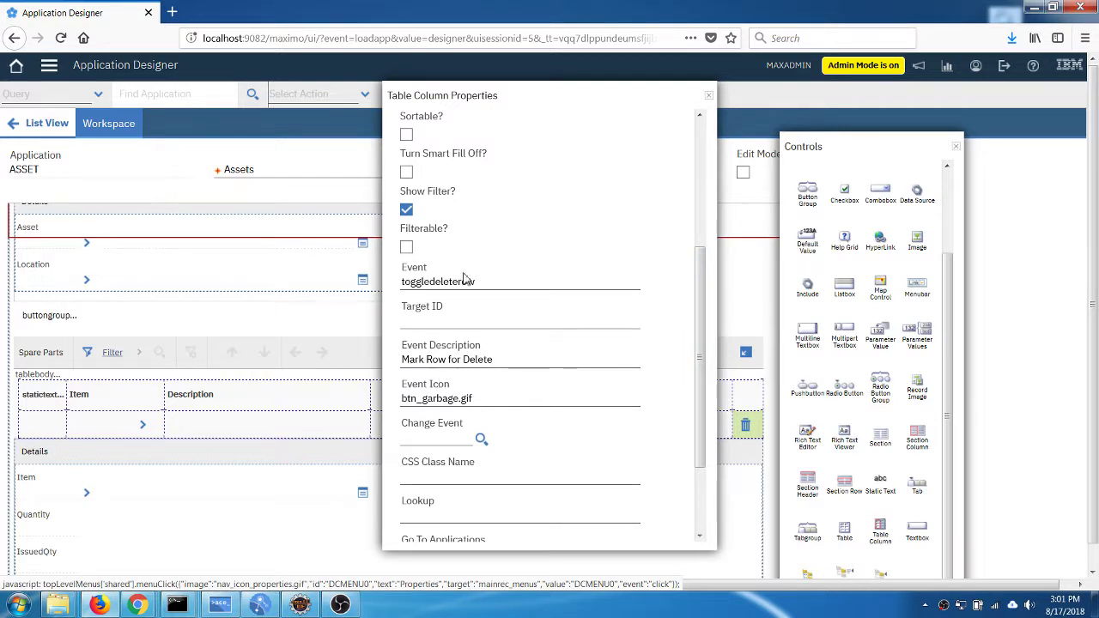
{"action": "double_click", "coordinate": [463, 281]}
{"action": "double_click", "coordinate": [468, 399]}
{"action": "key", "text": "ctrl+c"}
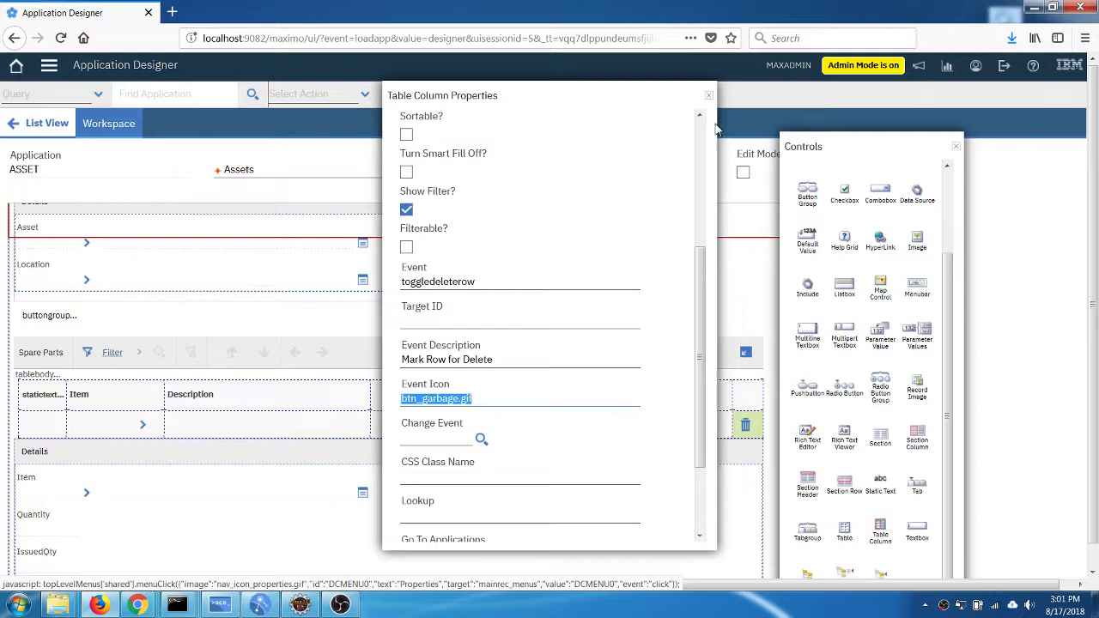
{"action": "left_click", "coordinate": [709, 96]}
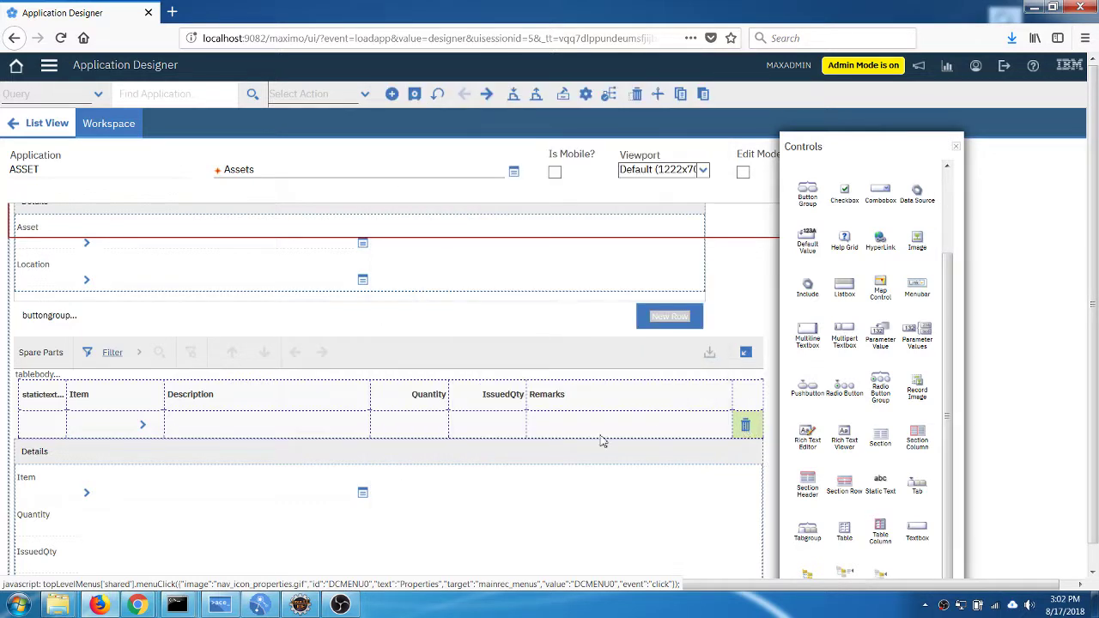
{"action": "scroll", "coordinate": [213, 465], "scroll_direction": "up", "scroll_amount": 10}
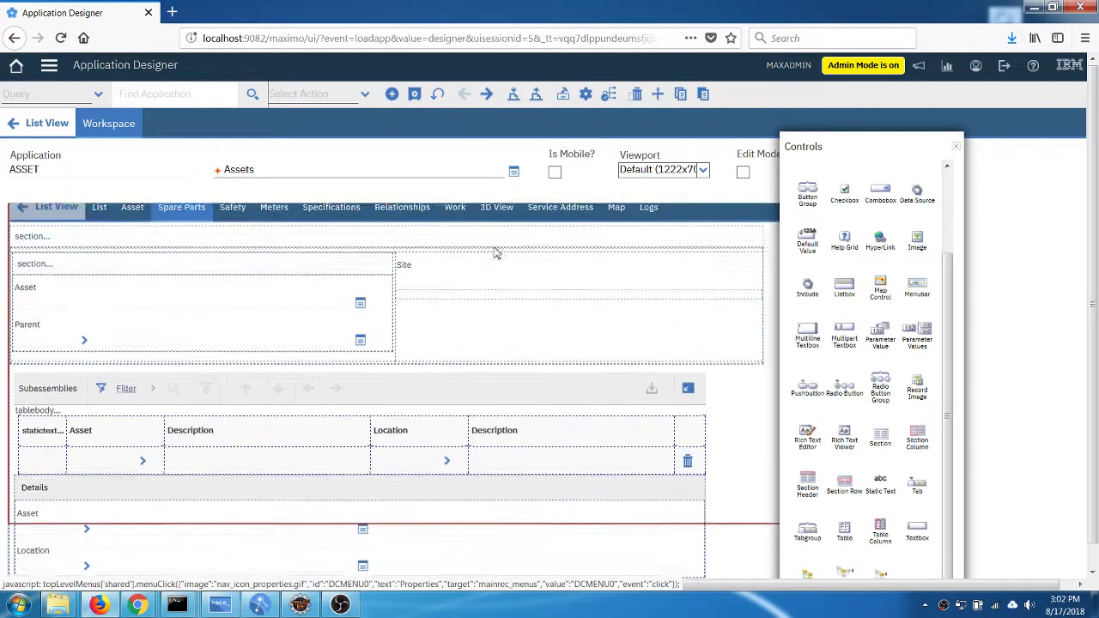
Change the event icon of the Logs table's last column to btn_garbage.gif.
{"action": "left_click", "coordinate": [649, 390]}
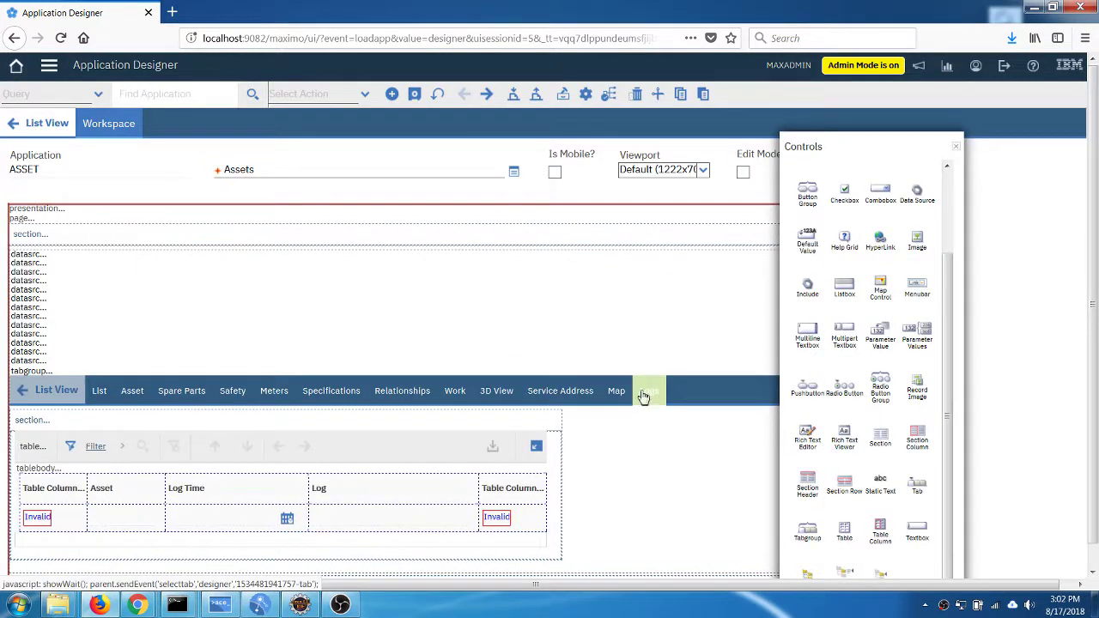
{"action": "scroll", "coordinate": [643, 397], "scroll_direction": "down", "scroll_amount": 1}
{"action": "right_click", "coordinate": [502, 478]}
{"action": "left_click", "coordinate": [526, 489]}
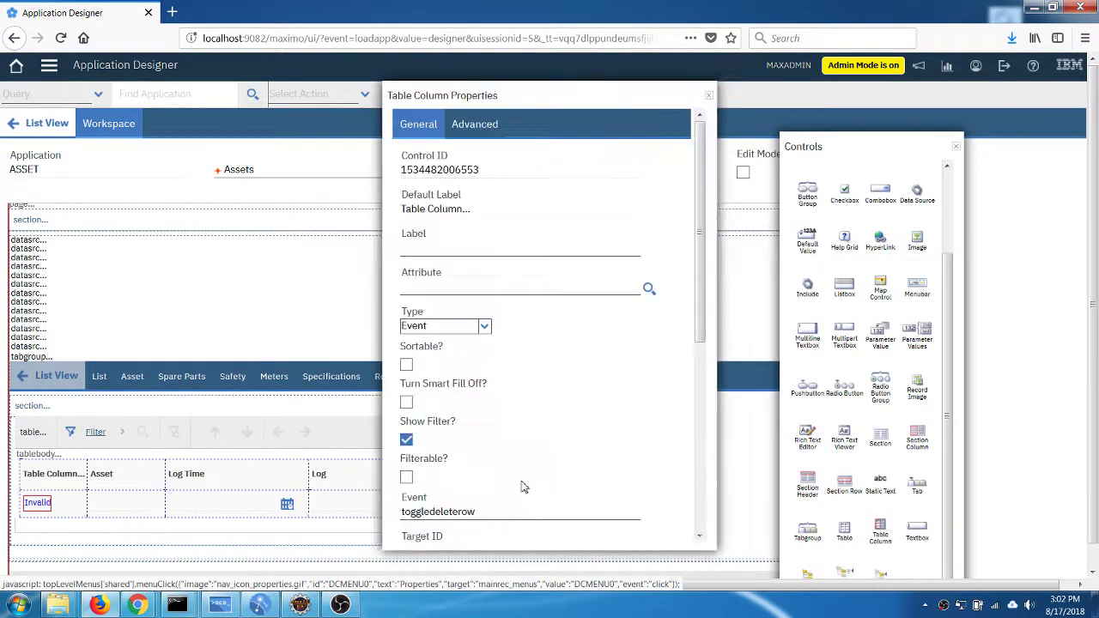
{"action": "scroll", "coordinate": [540, 424], "scroll_direction": "down", "scroll_amount": 4}
{"action": "scroll", "coordinate": [519, 437], "scroll_direction": "down", "scroll_amount": 3}
{"action": "triple_click", "coordinate": [510, 287]}
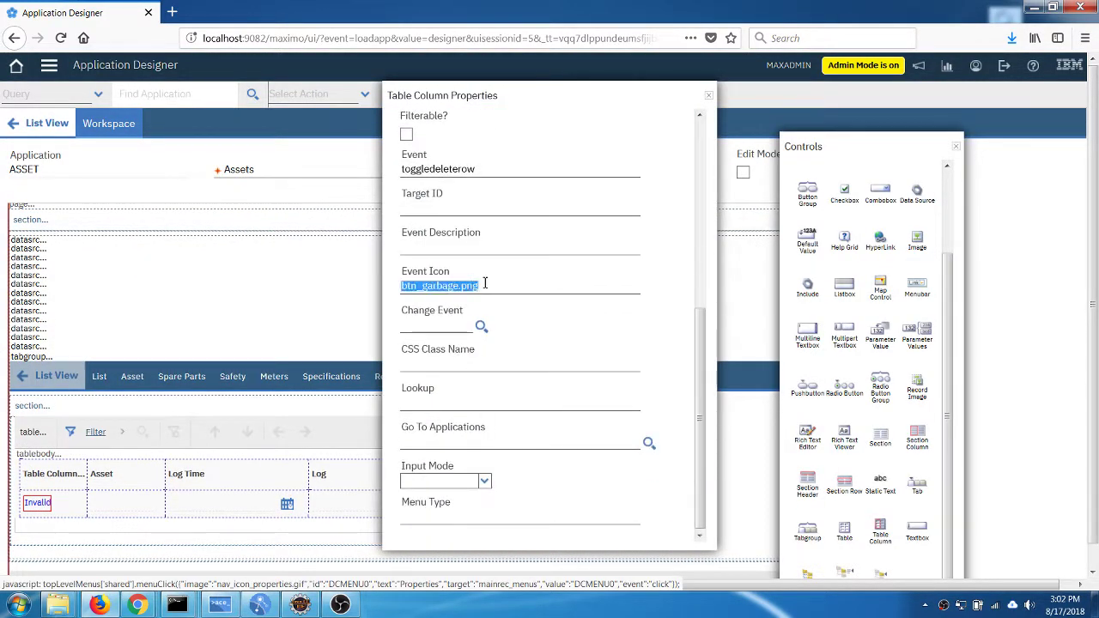
{"action": "key", "text": "ctrl+v"}
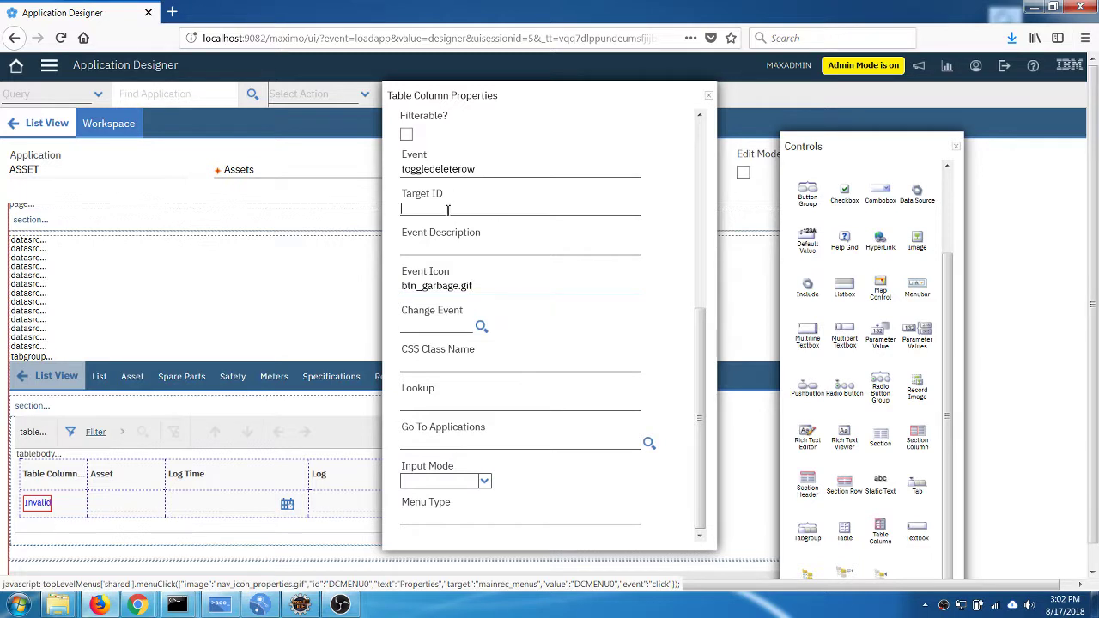
Set the event description of the Logs table's last column to "Mark row for delete" and close its properties.
{"action": "left_click", "coordinate": [473, 261]}
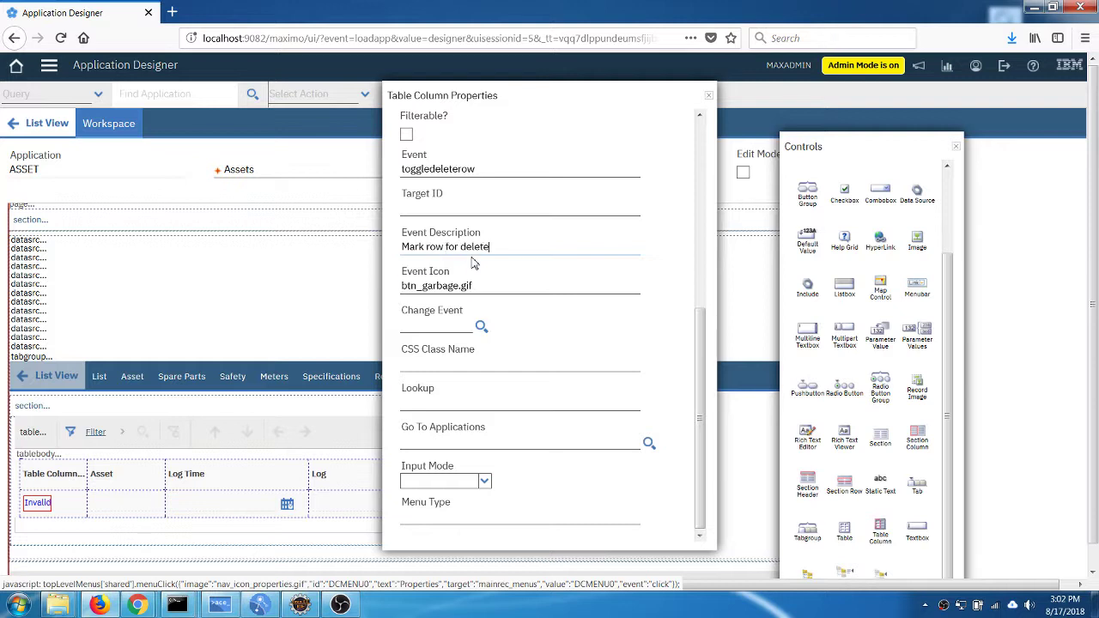
{"action": "key", "text": "Tab"}
{"action": "left_click", "coordinate": [709, 96]}
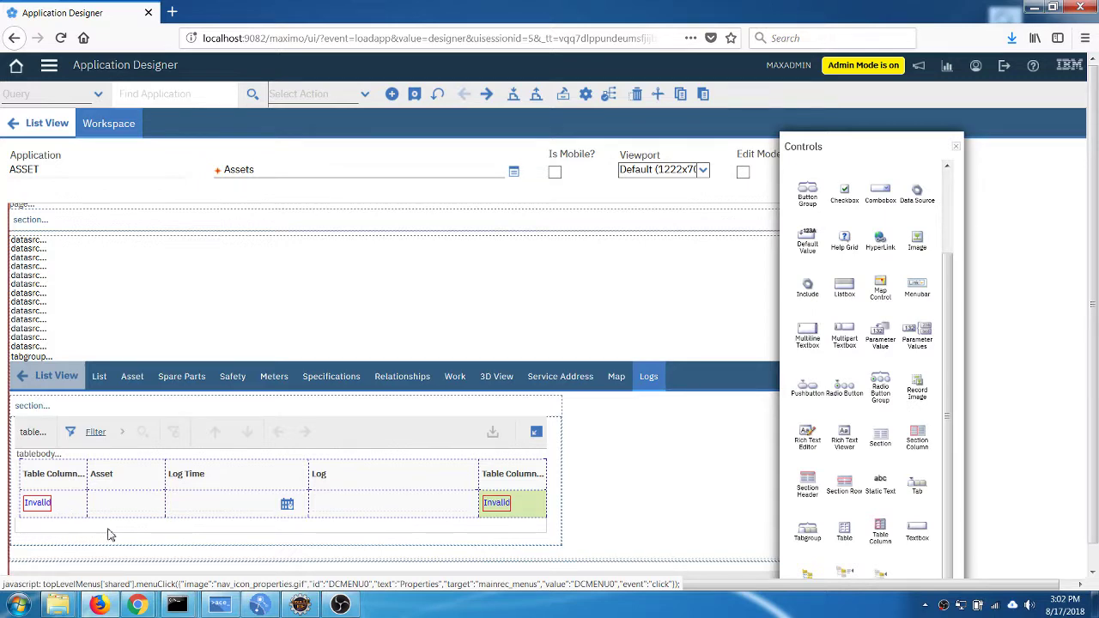
Add a button group beneath the columns of the Logs table.
{"action": "scroll", "coordinate": [1056, 358], "scroll_direction": "down", "scroll_amount": 1}
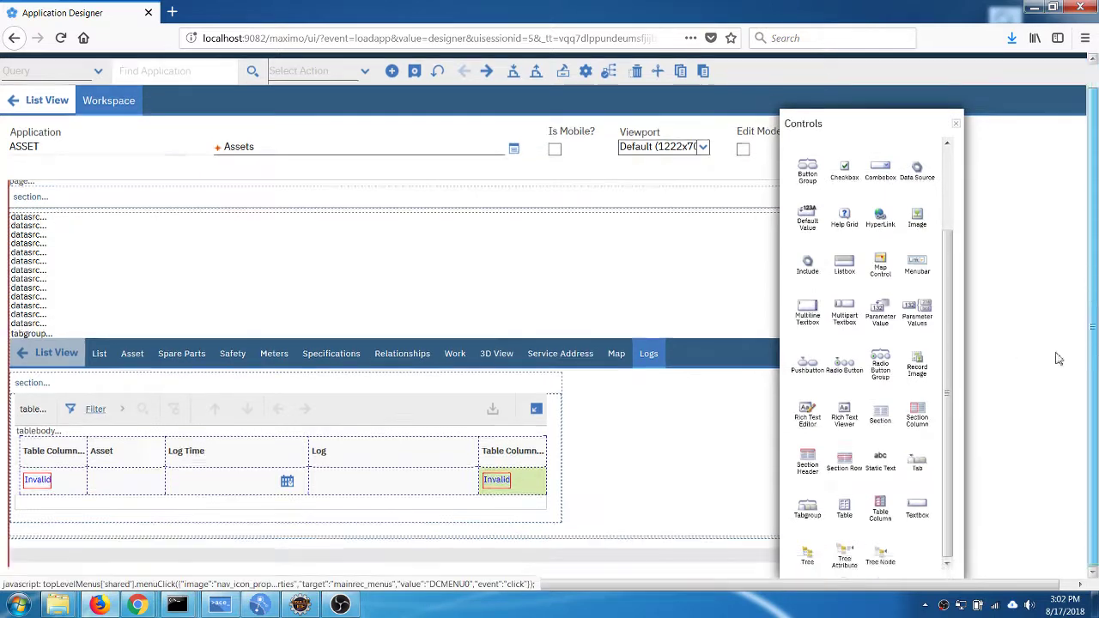
{"action": "scroll", "coordinate": [1056, 358], "scroll_direction": "up", "scroll_amount": 1}
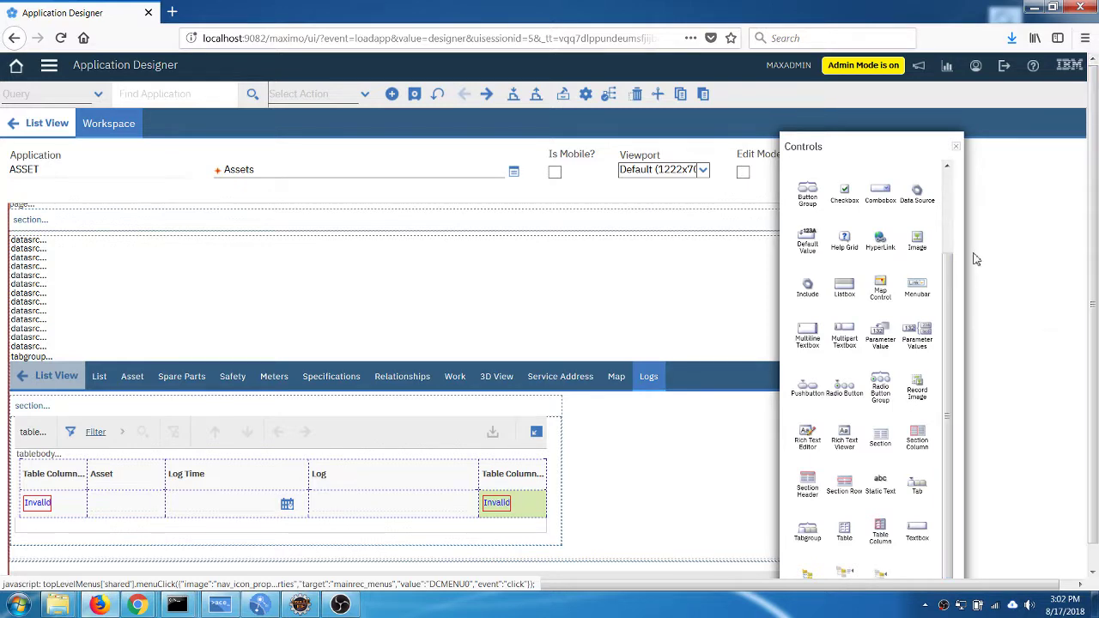
{"action": "left_click_drag", "start_coordinate": [899, 152], "coordinate": [904, 99]}
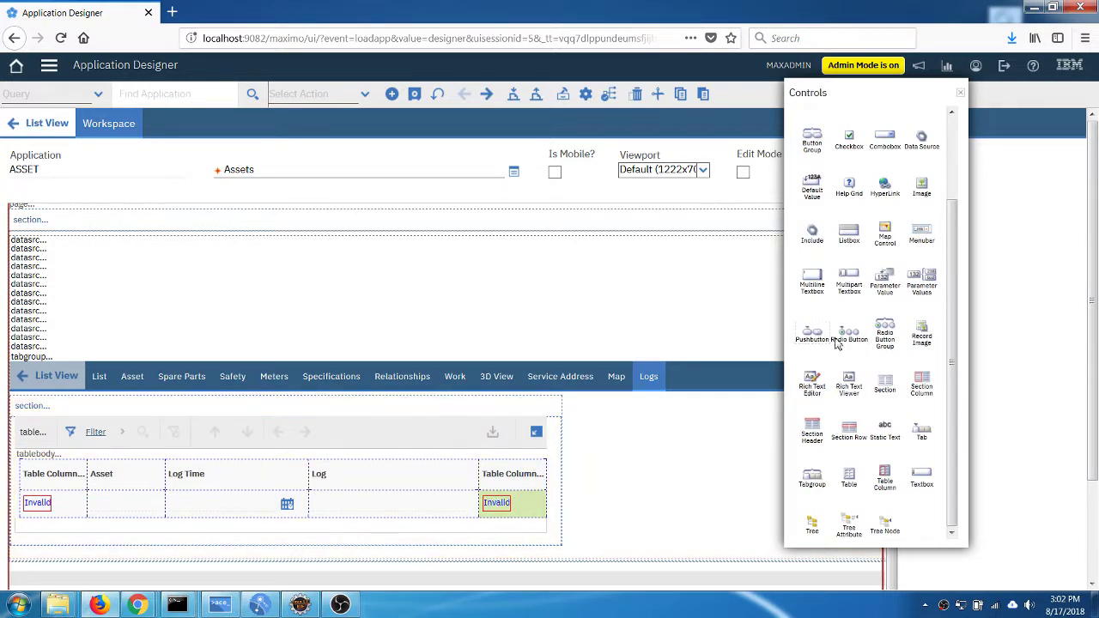
{"action": "scroll", "coordinate": [874, 438], "scroll_direction": "up", "scroll_amount": 3}
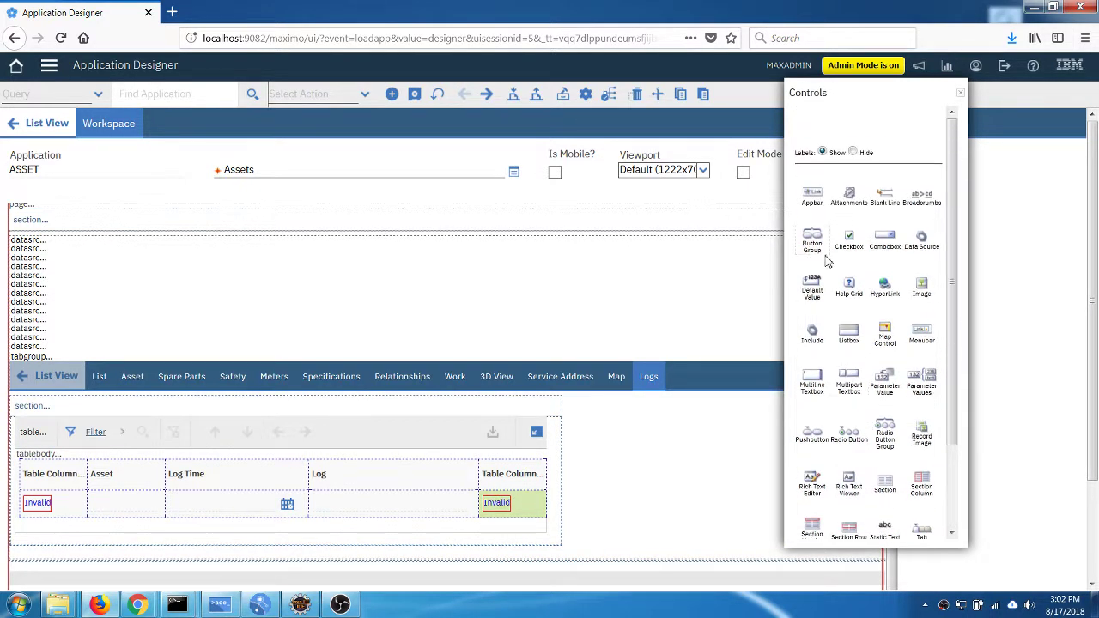
{"action": "left_click_drag", "start_coordinate": [811, 236], "coordinate": [227, 538]}
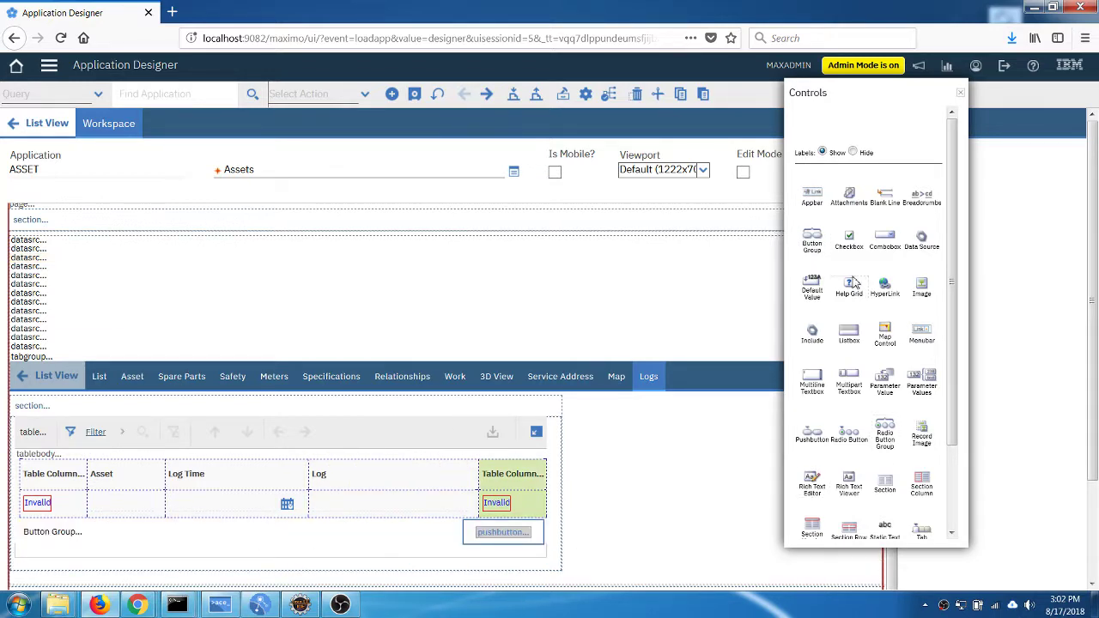
Set the label of the new pushbutton to New Row and its event to addrow.
{"action": "right_click", "coordinate": [507, 530]}
{"action": "left_click", "coordinate": [521, 542]}
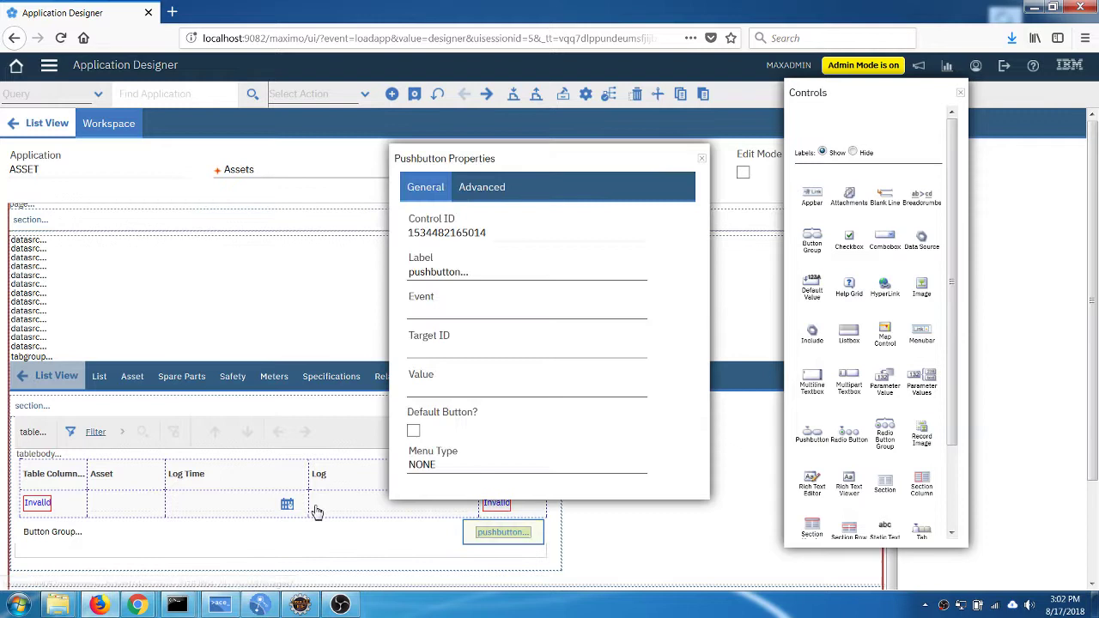
{"action": "triple_click", "coordinate": [464, 279]}
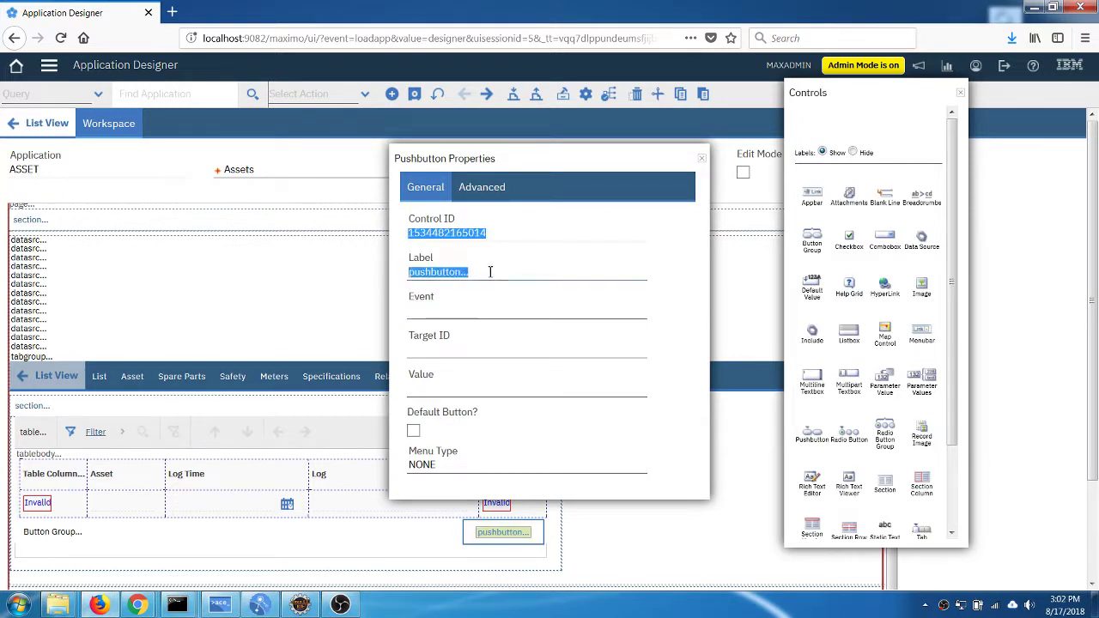
{"action": "type", "text": "New R"}
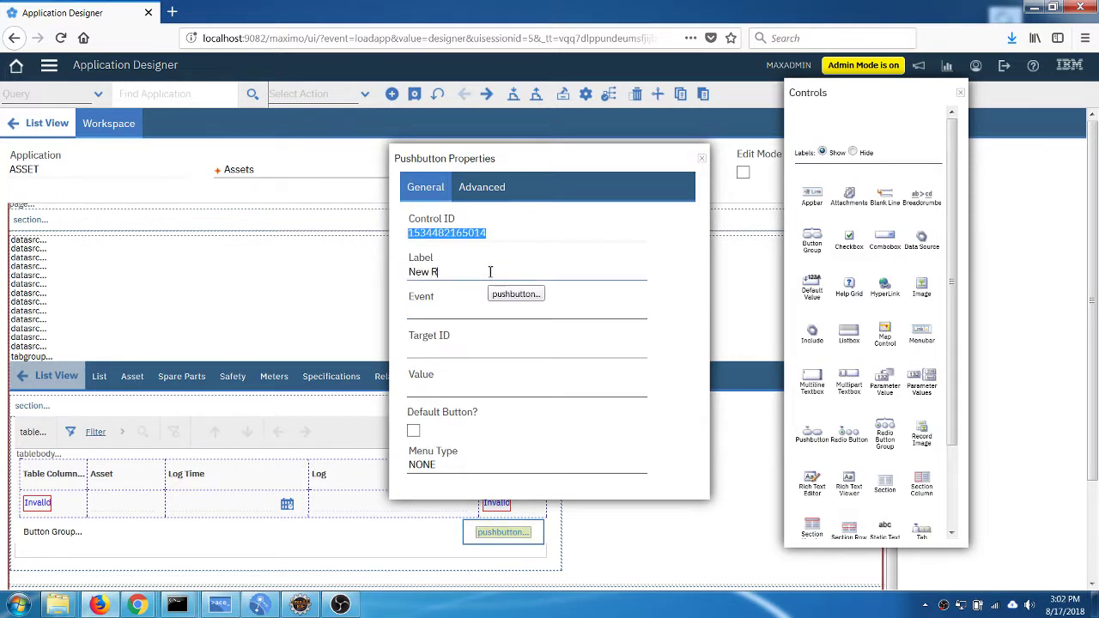
{"action": "type", "text": "ow"}
{"action": "key", "text": "Tab"}
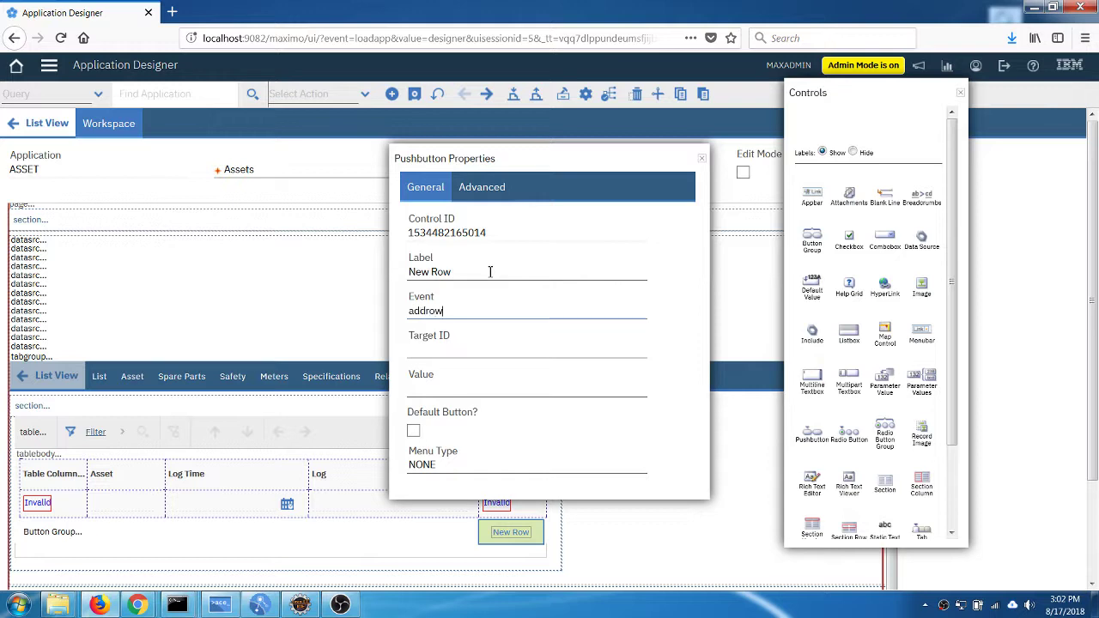
{"action": "key", "text": "Tab"}
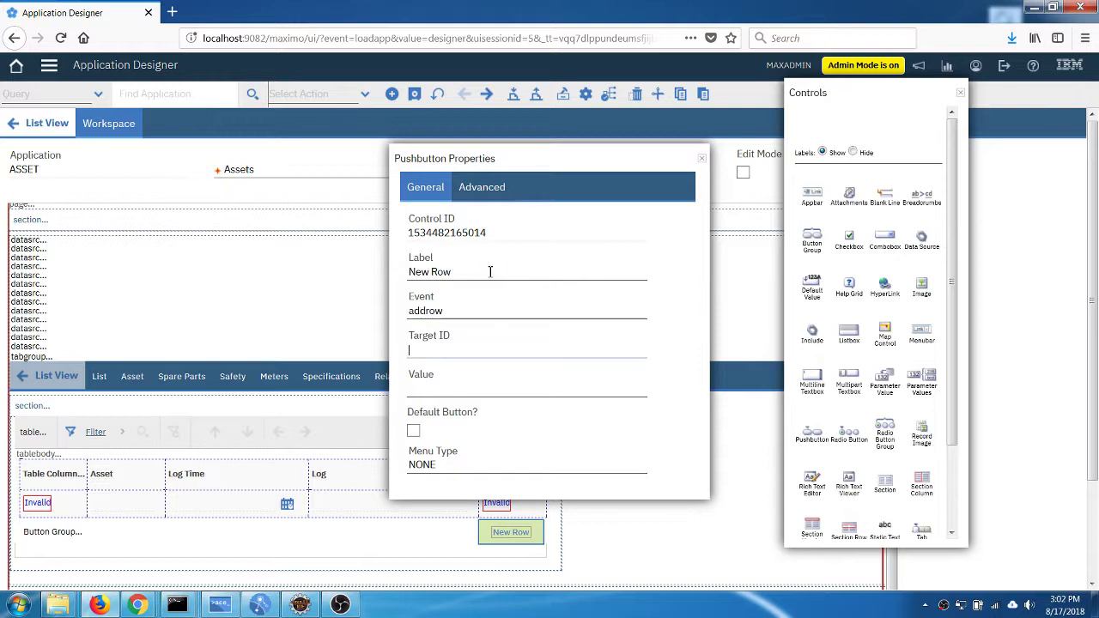
{"action": "left_click", "coordinate": [702, 160]}
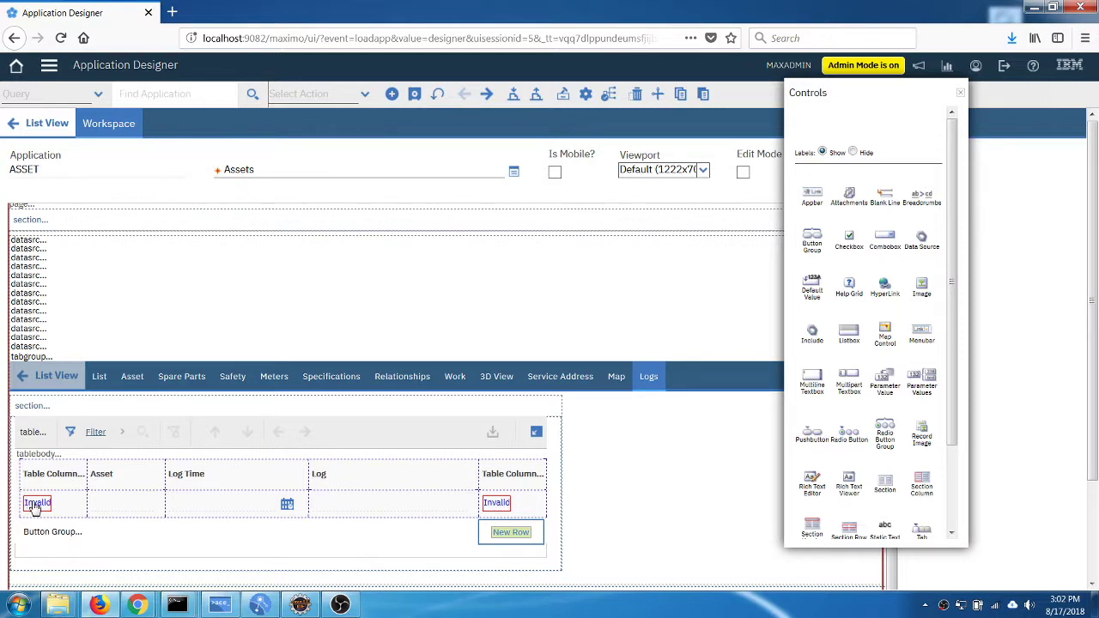
Save the ASSET application design and close the Controls palette.
{"action": "left_click", "coordinate": [414, 94]}
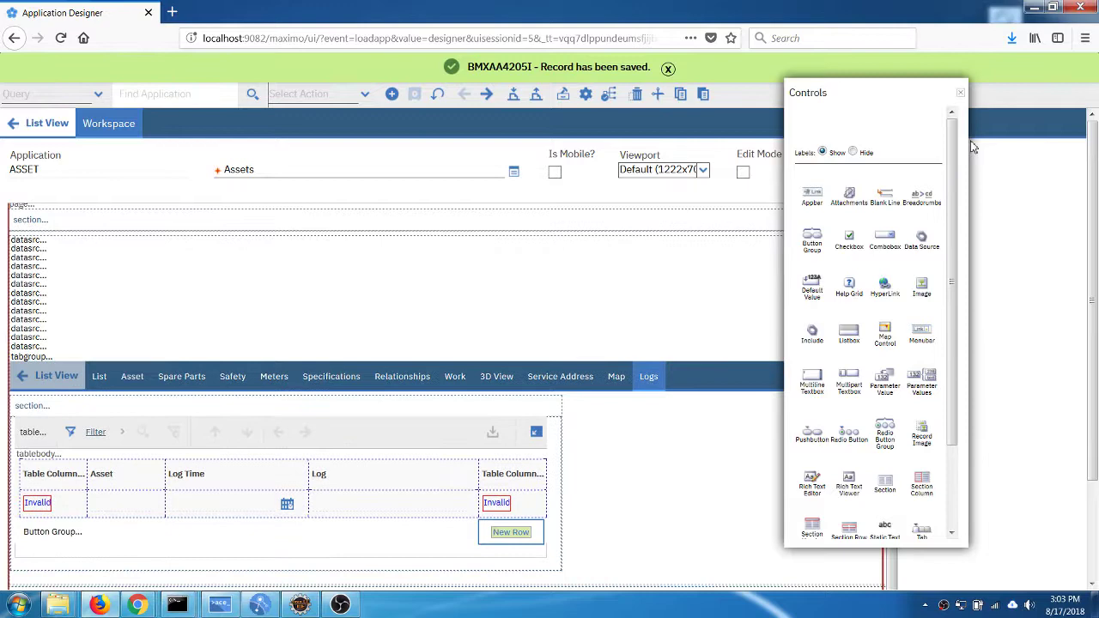
{"action": "left_click", "coordinate": [961, 94]}
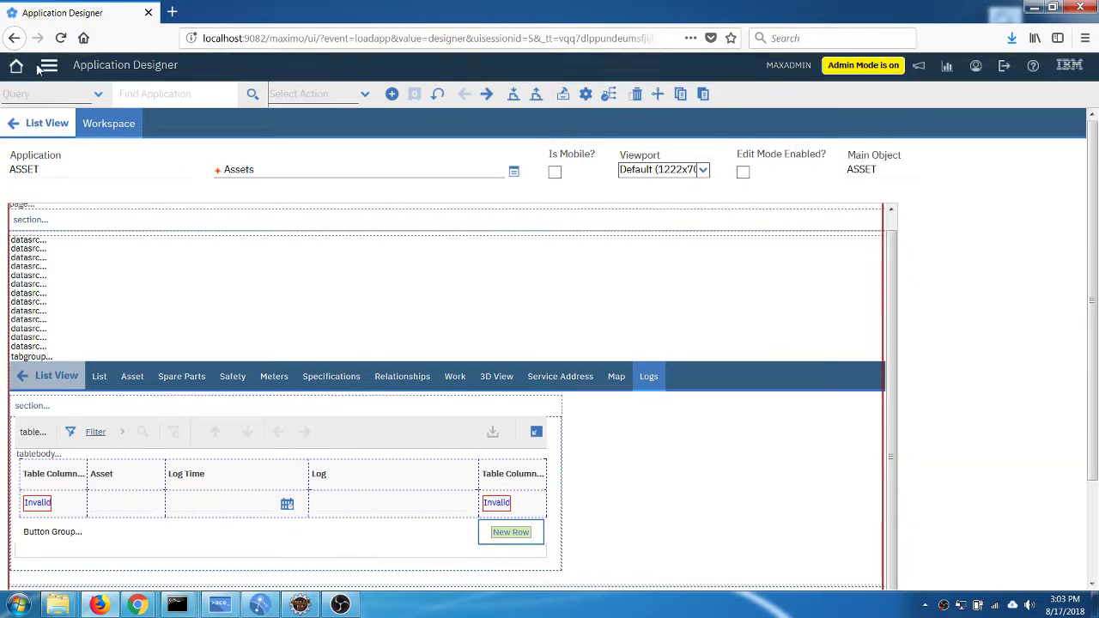
Switch to the Assets application, open asset 1004 and show its Logs tab.
{"action": "left_click", "coordinate": [49, 65]}
{"action": "left_click", "coordinate": [210, 165]}
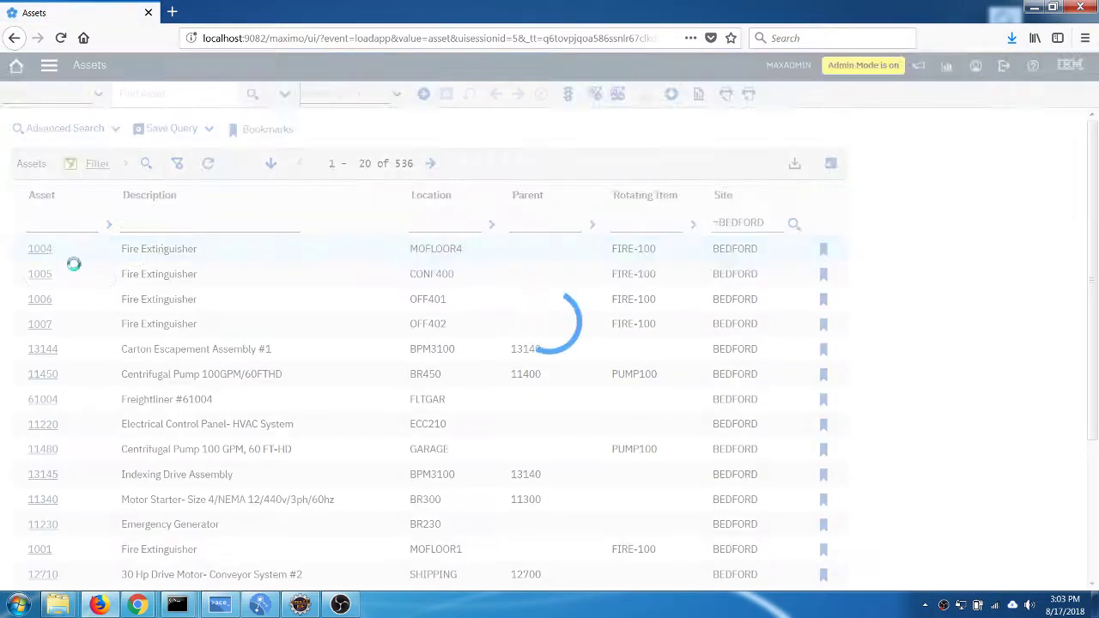
{"action": "left_click", "coordinate": [38, 249]}
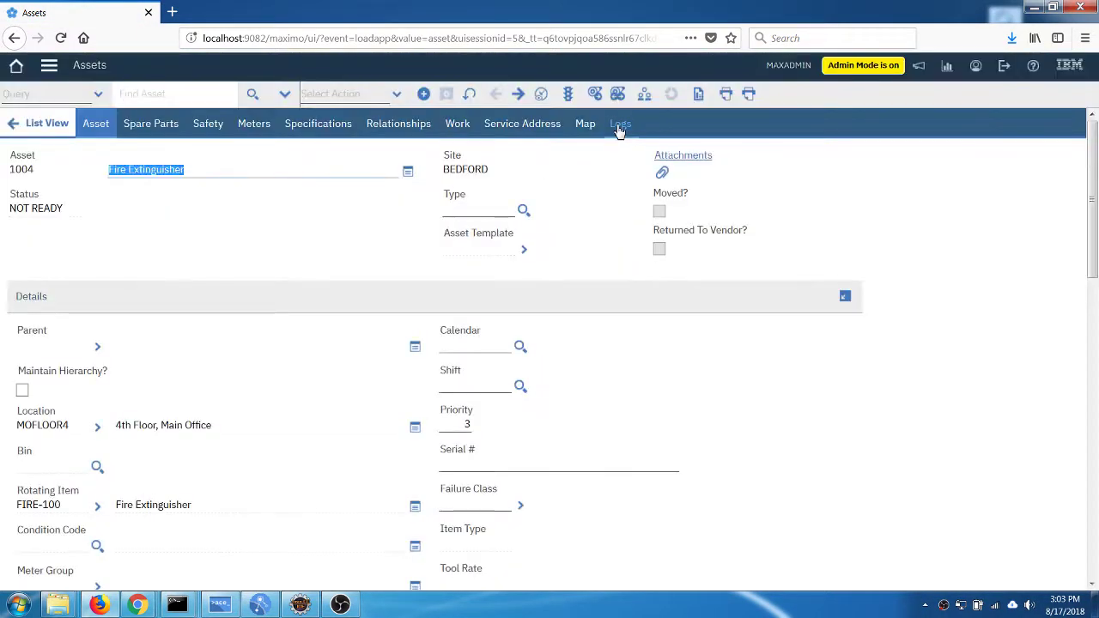
{"action": "left_click", "coordinate": [620, 122]}
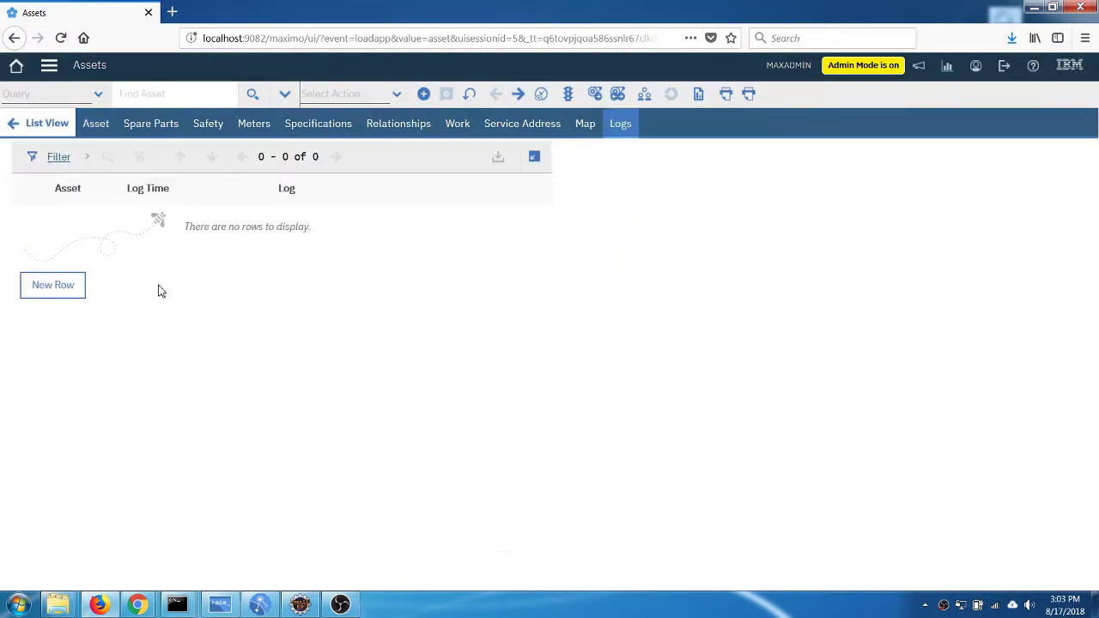
Test the Logs table by adding a new row and repeatedly collapsing and expanding its details.
{"action": "left_click", "coordinate": [50, 284]}
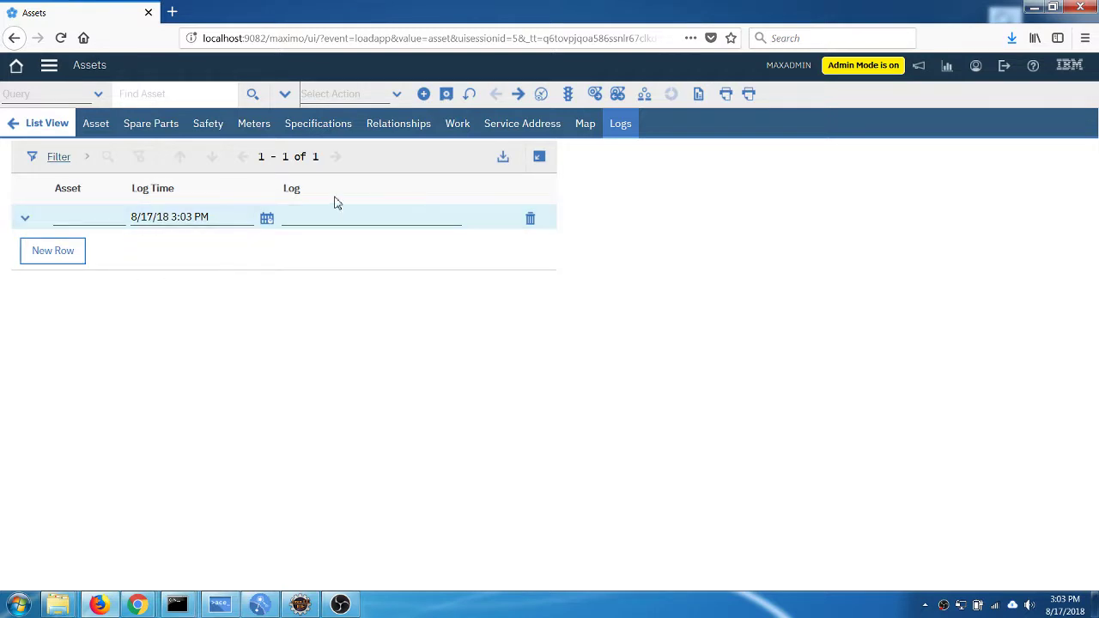
{"action": "left_click", "coordinate": [25, 219]}
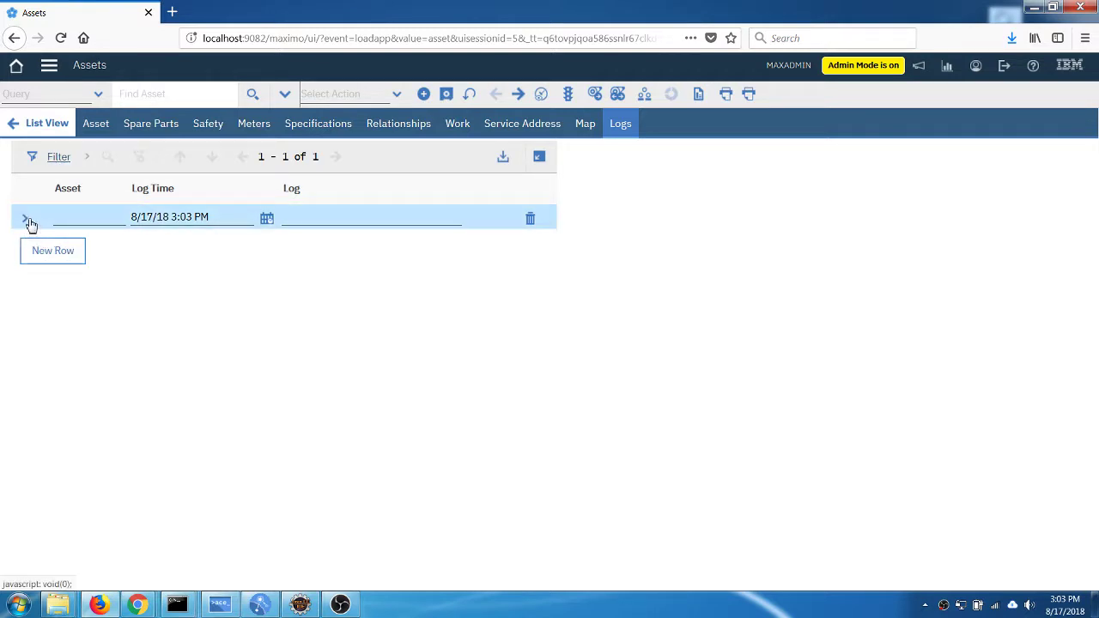
{"action": "left_click", "coordinate": [28, 221]}
{"action": "left_click", "coordinate": [27, 221]}
{"action": "left_click", "coordinate": [28, 222]}
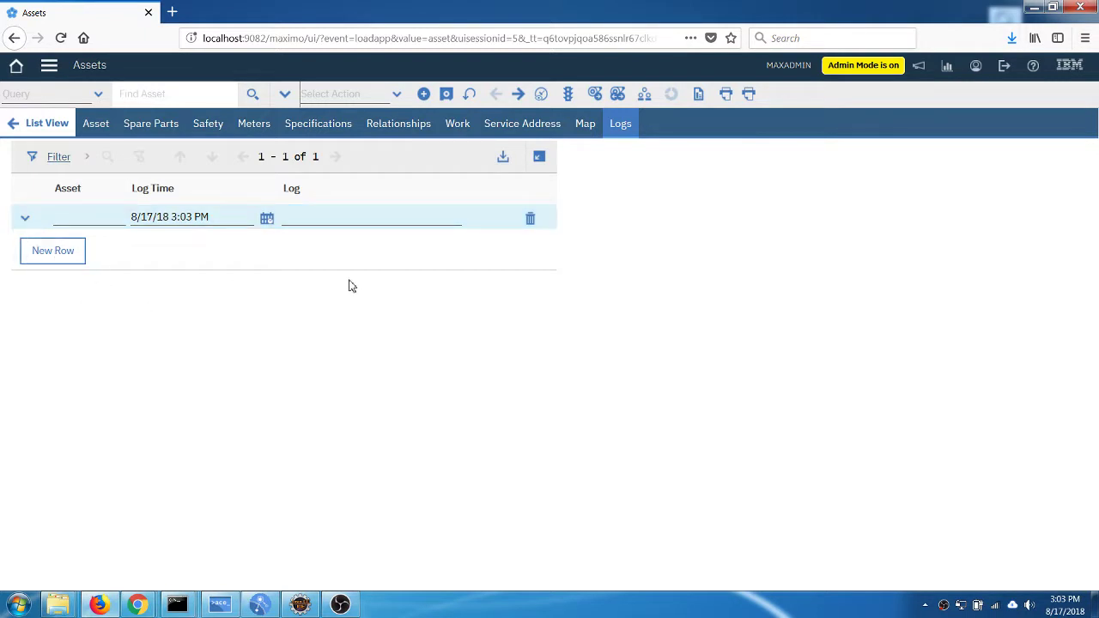
Switch back to Application Designer without saving the changes to the asset.
{"action": "left_click", "coordinate": [49, 65]}
{"action": "mouse_move", "coordinate": [133, 490]}
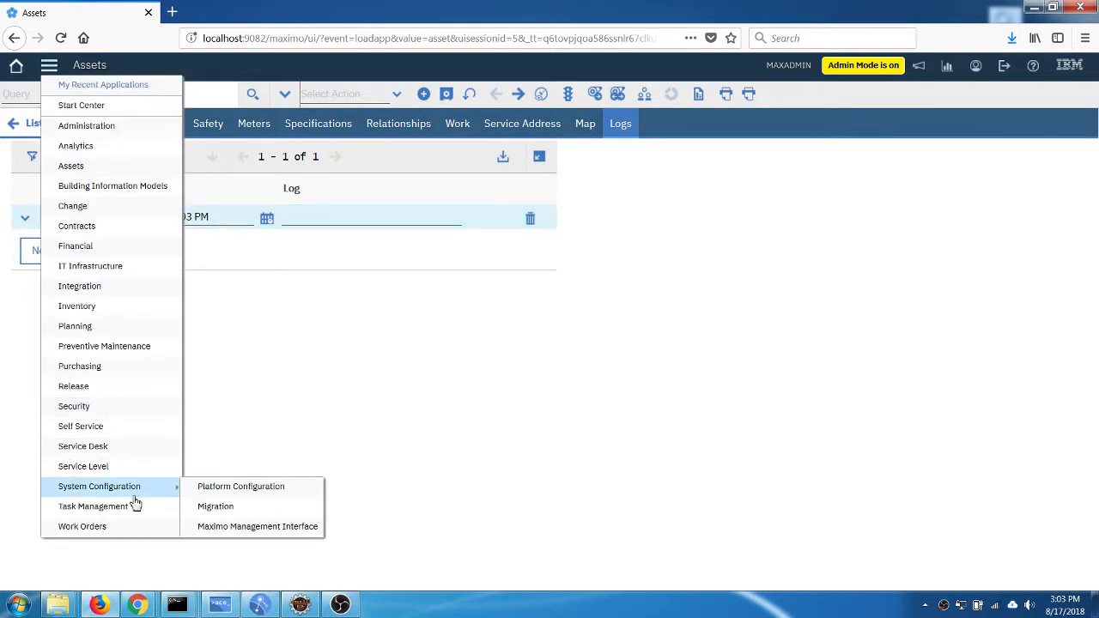
{"action": "mouse_move", "coordinate": [204, 489]}
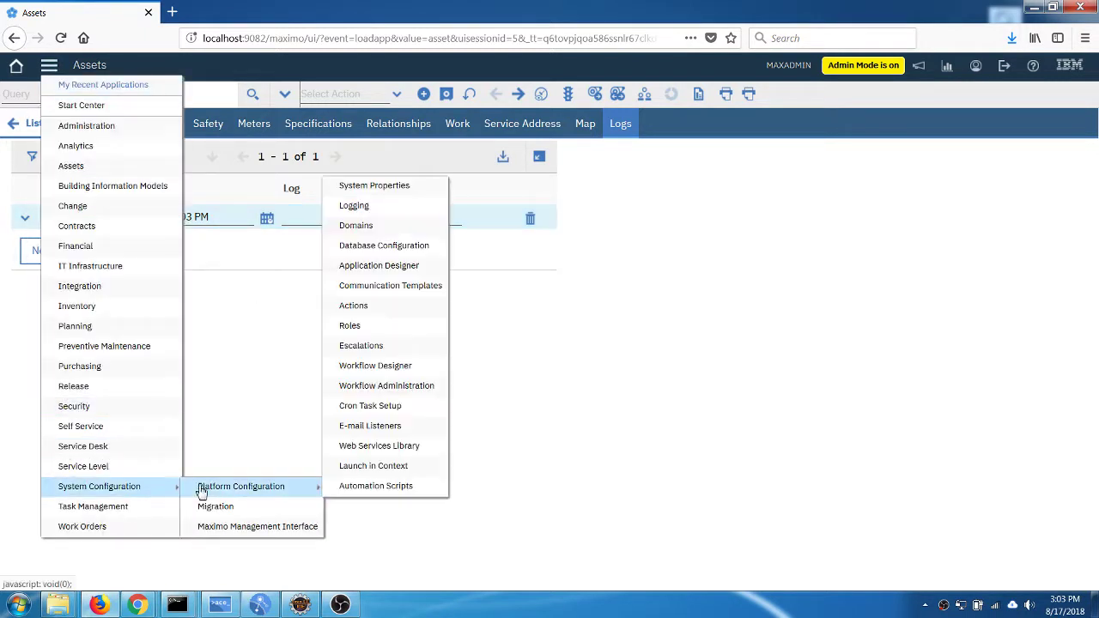
{"action": "left_click", "coordinate": [412, 273]}
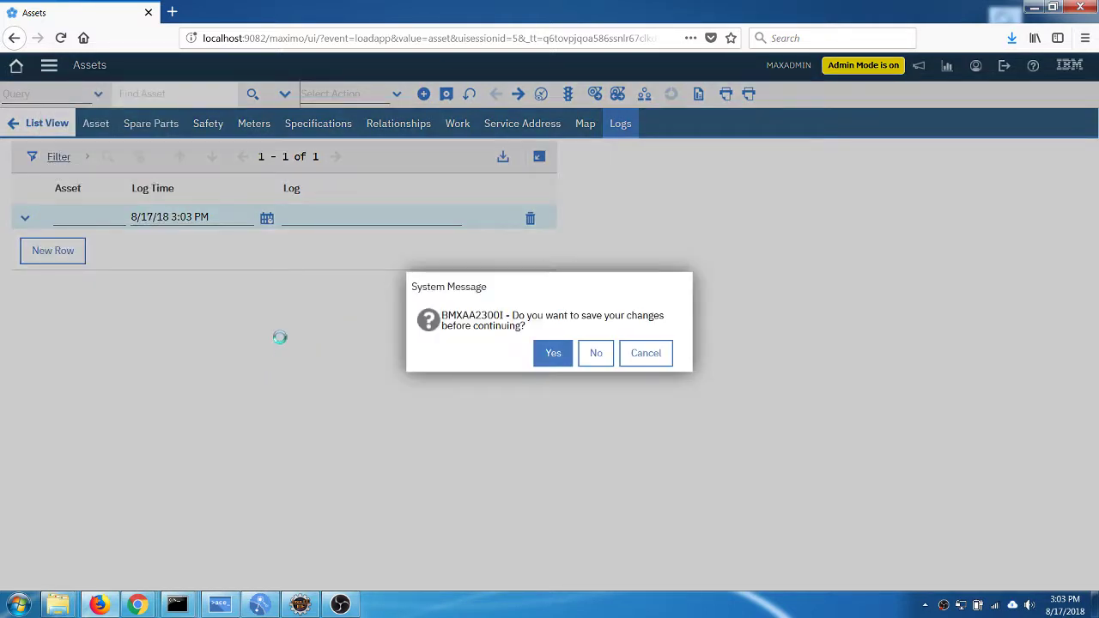
{"action": "left_click", "coordinate": [591, 355]}
Filter the applications by asset, open ASSET and show its Logs tab in the workspace.
{"action": "left_click", "coordinate": [95, 185]}
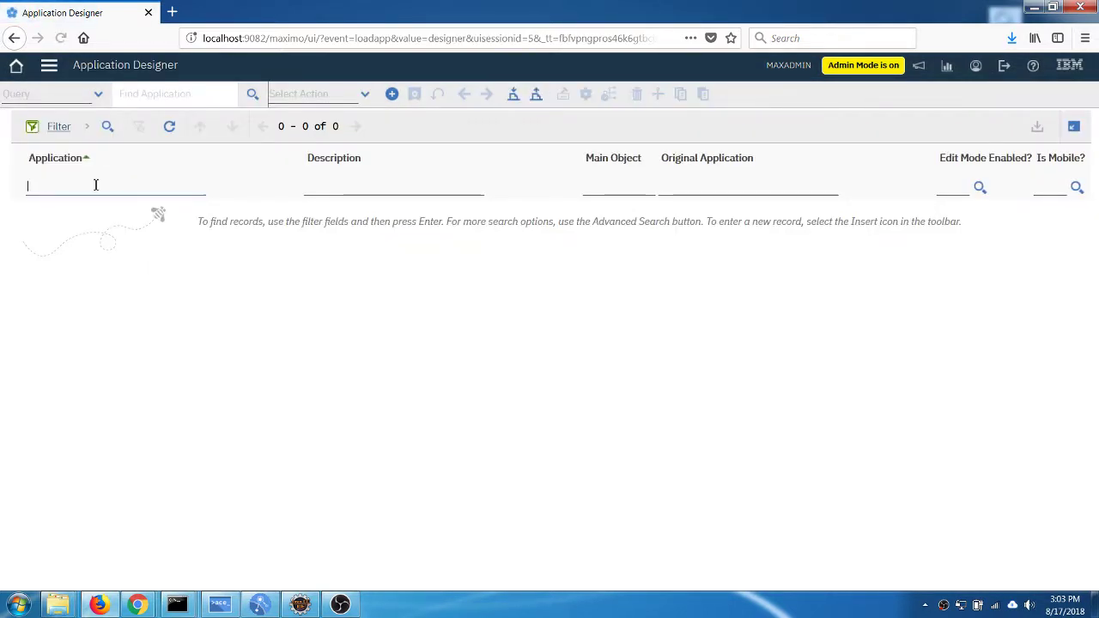
{"action": "type", "text": "asset"}
{"action": "key", "text": "Return"}
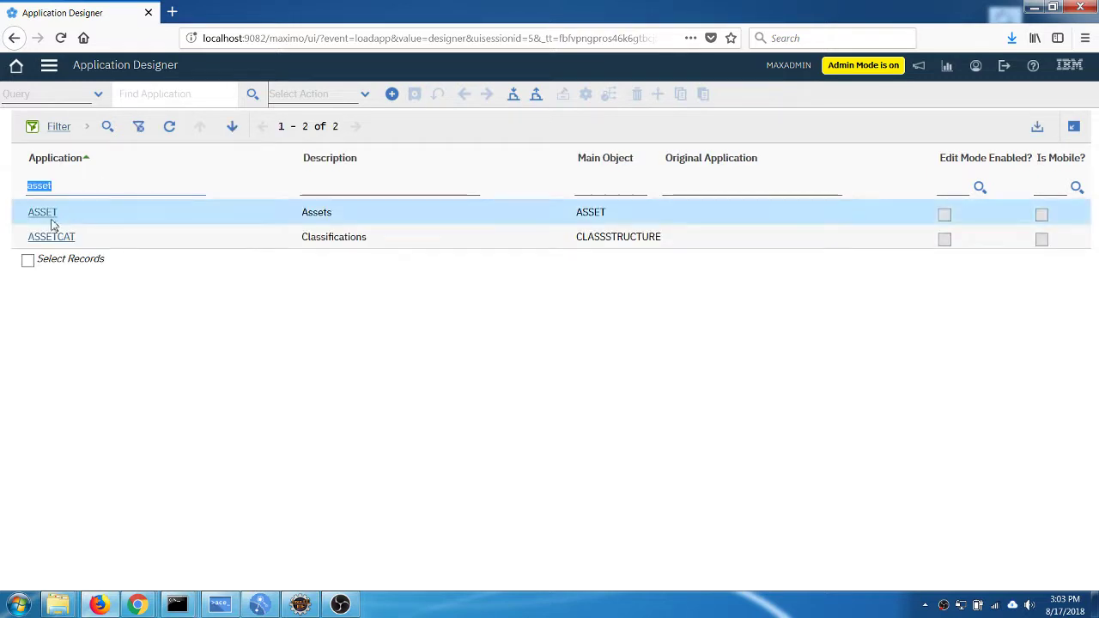
{"action": "left_click", "coordinate": [48, 213]}
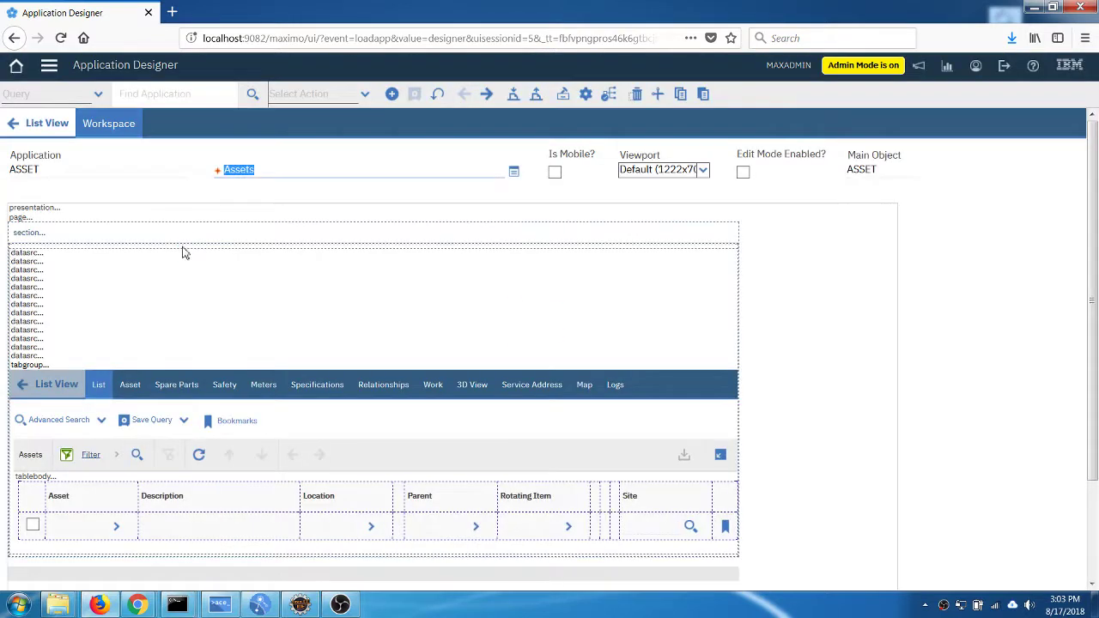
{"action": "left_click", "coordinate": [618, 383]}
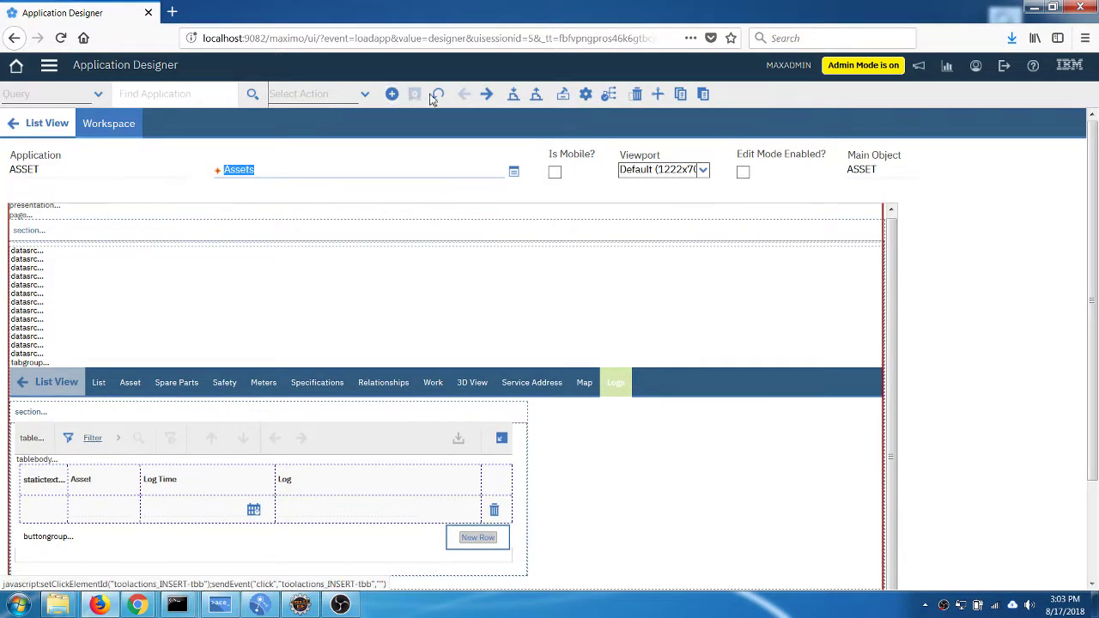
Add a section below the New Row button group in the Logs table and place a section row in it.
{"action": "left_click", "coordinate": [563, 93]}
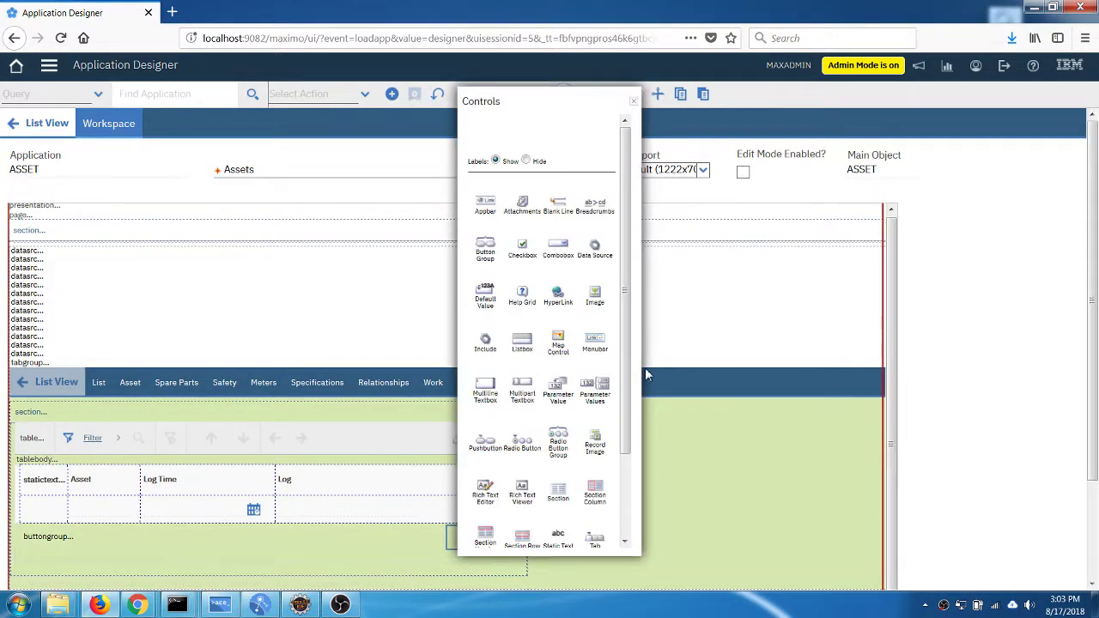
{"action": "scroll", "coordinate": [613, 419], "scroll_direction": "down", "scroll_amount": 2}
{"action": "left_click_drag", "start_coordinate": [559, 391], "coordinate": [135, 568]}
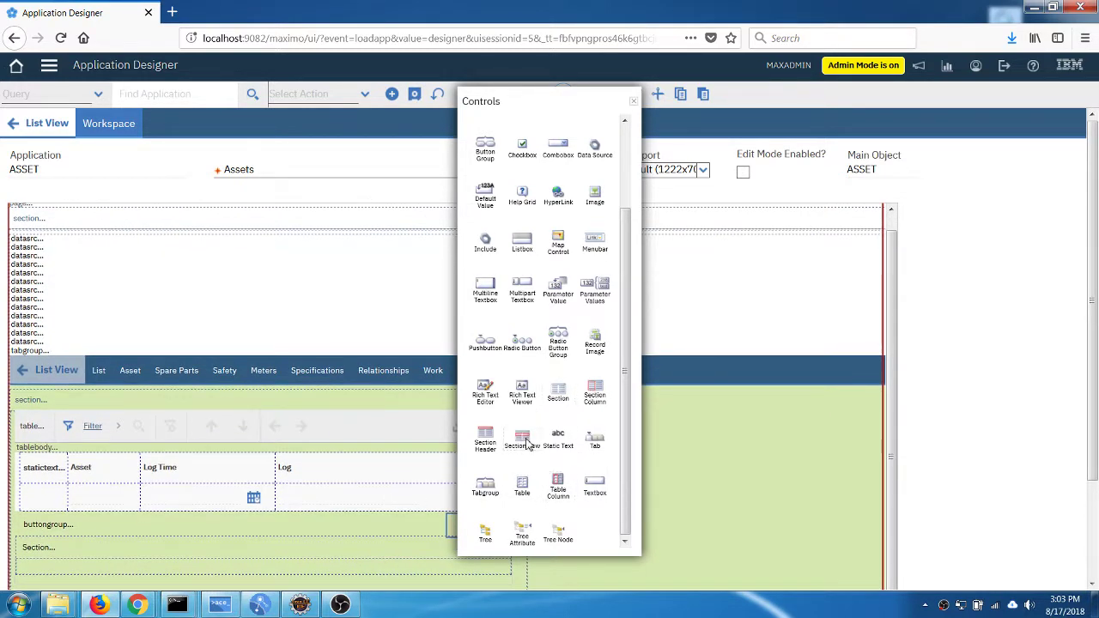
{"action": "left_click_drag", "start_coordinate": [527, 440], "coordinate": [209, 574]}
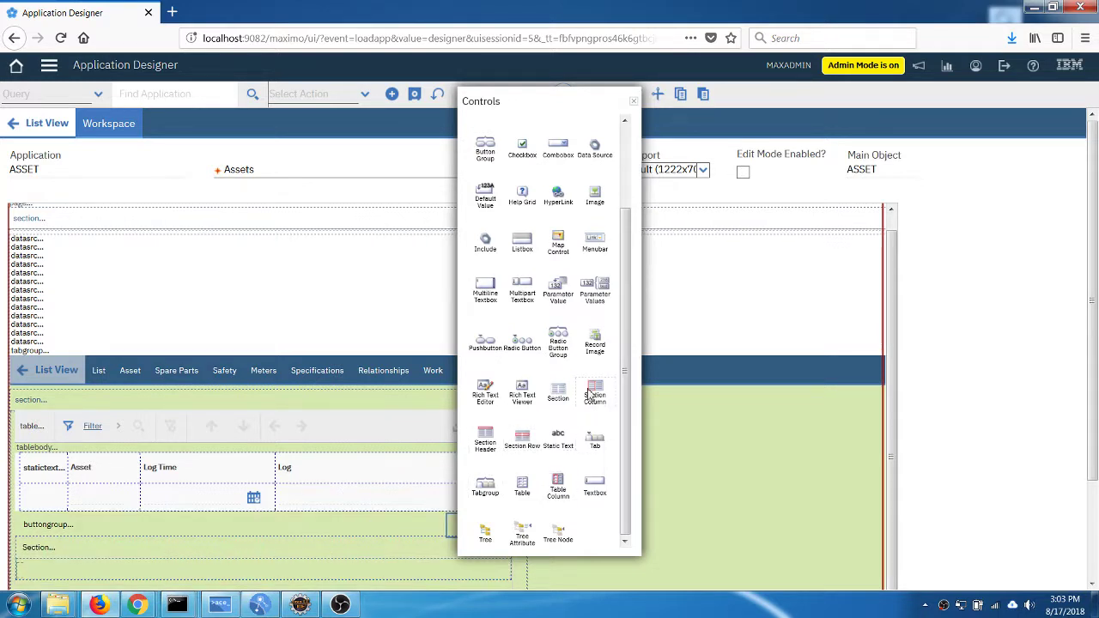
Add two section columns to the section row below the New Row button group and place a section in each.
{"action": "left_click_drag", "start_coordinate": [590, 393], "coordinate": [324, 553]}
{"action": "left_click_drag", "start_coordinate": [77, 586], "coordinate": [20, 577]}
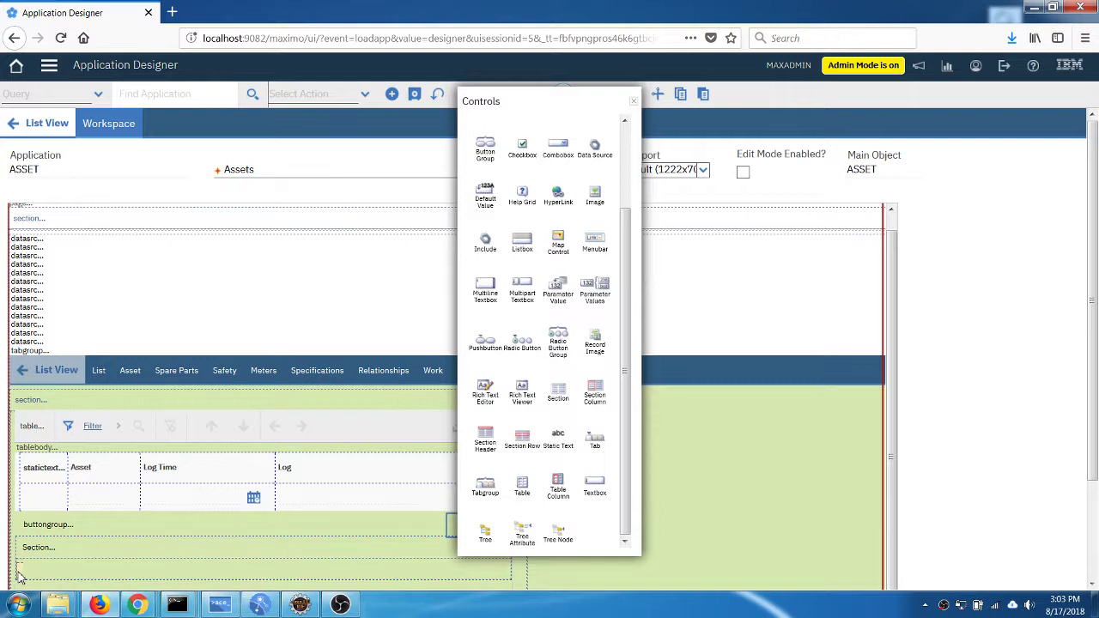
{"action": "left_click", "coordinate": [20, 576]}
{"action": "double_click", "coordinate": [558, 391]}
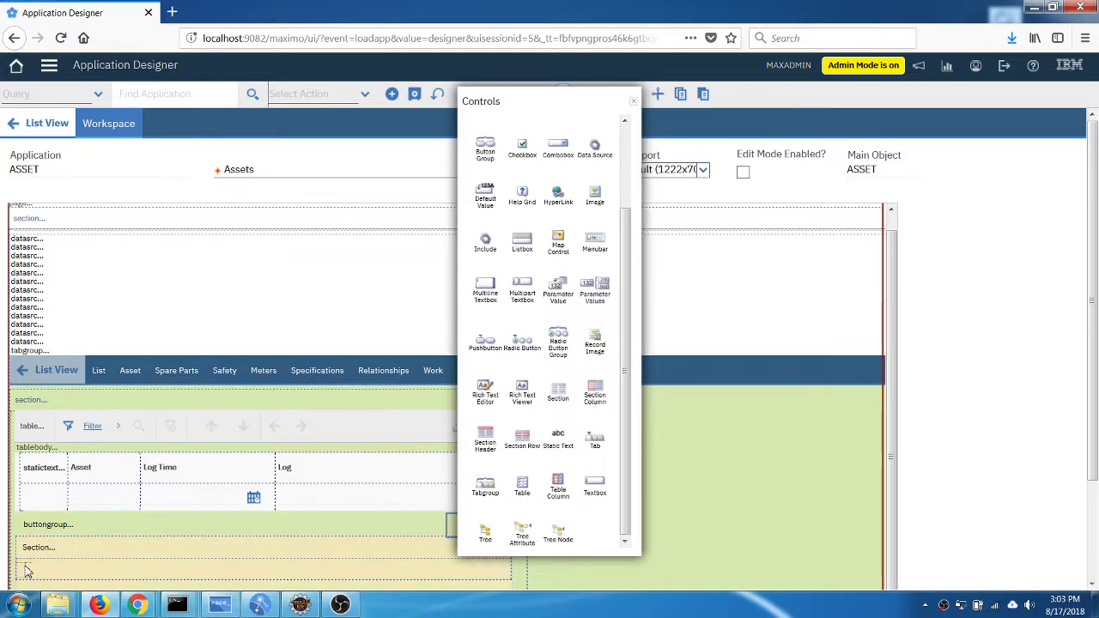
{"action": "left_click_drag", "start_coordinate": [563, 390], "coordinate": [79, 575]}
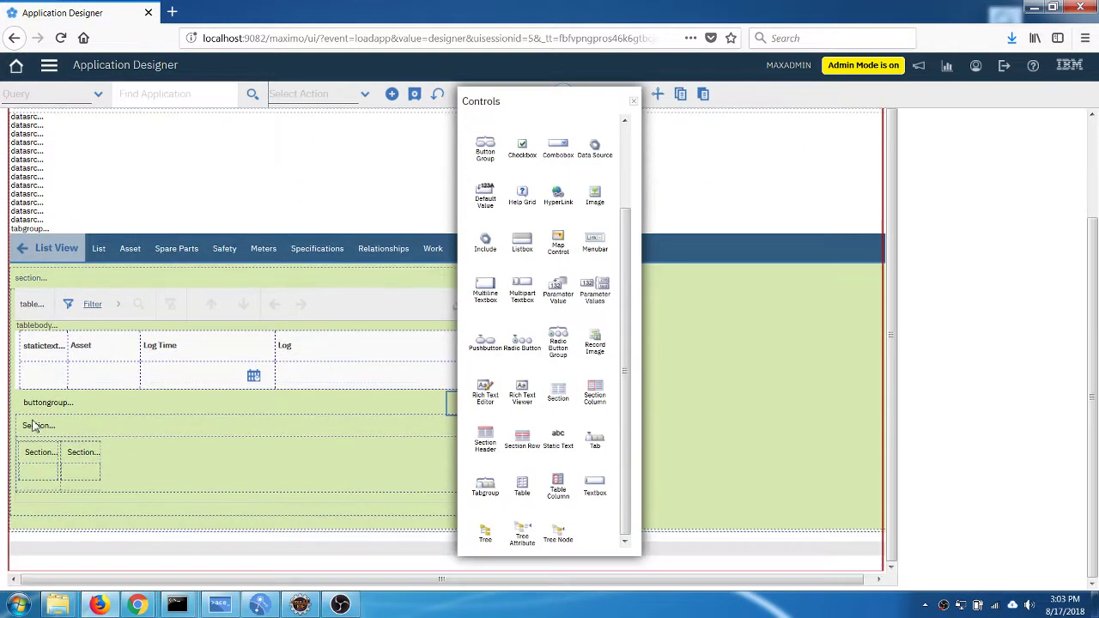
Label the outer section below the New Row button group as Details.
{"action": "right_click", "coordinate": [32, 429]}
{"action": "left_click", "coordinate": [55, 446]}
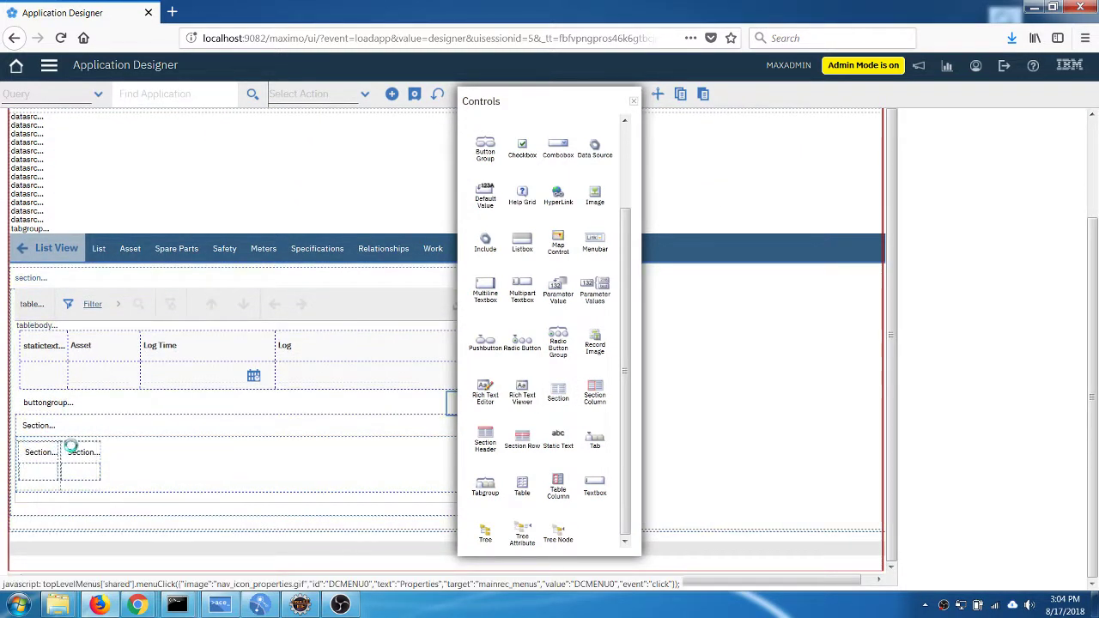
{"action": "left_click", "coordinate": [458, 217]}
{"action": "type", "text": "D"}
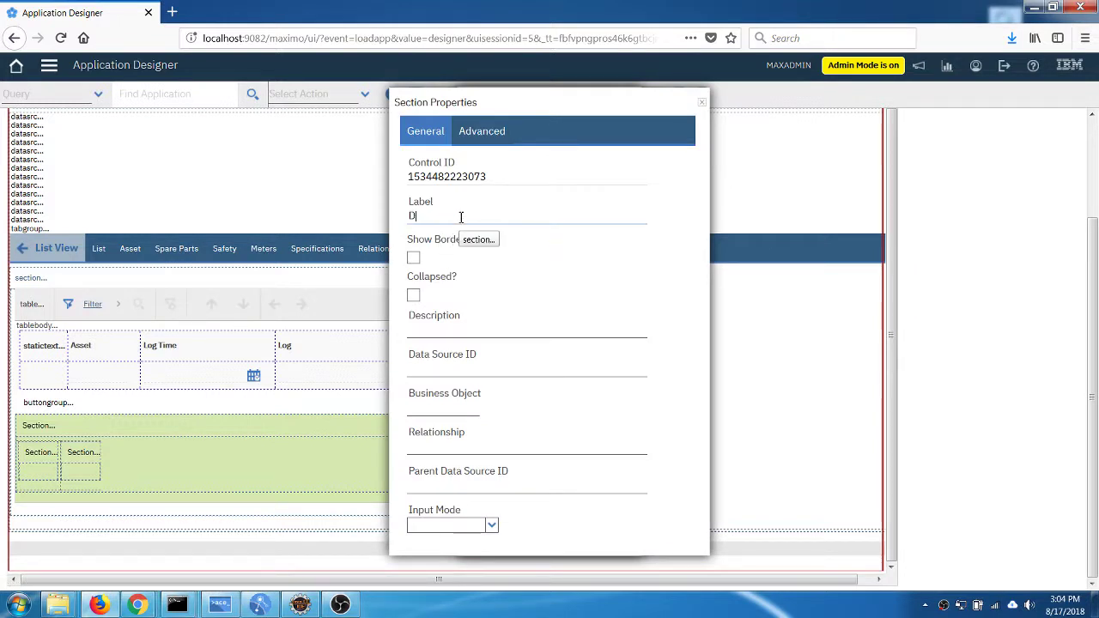
{"action": "type", "text": "etails"}
{"action": "key", "text": "Tab"}
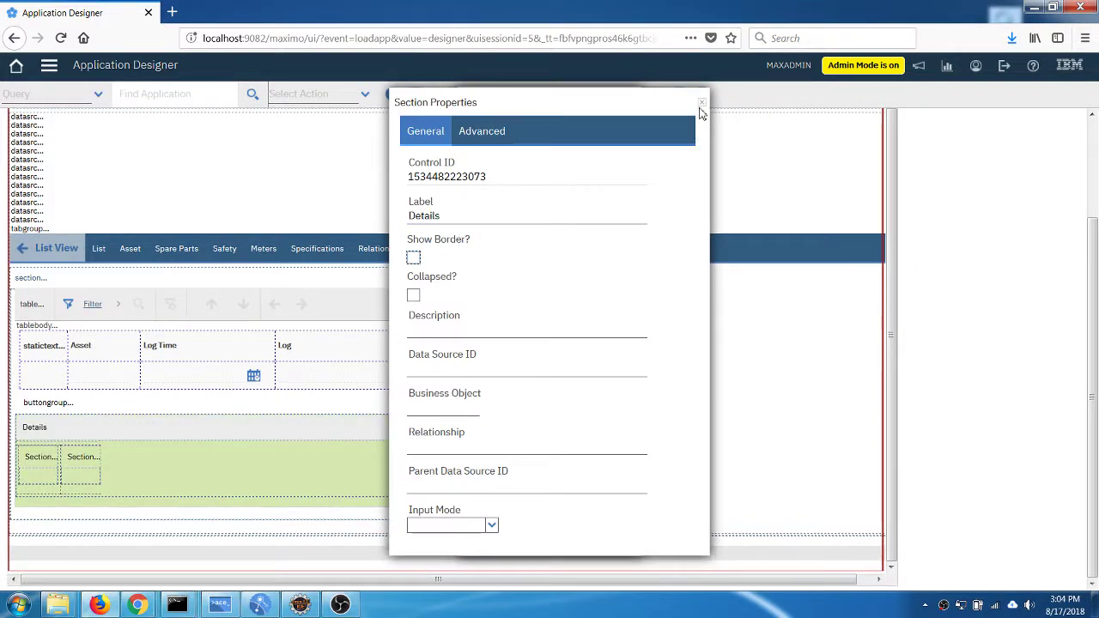
{"action": "left_click", "coordinate": [701, 103]}
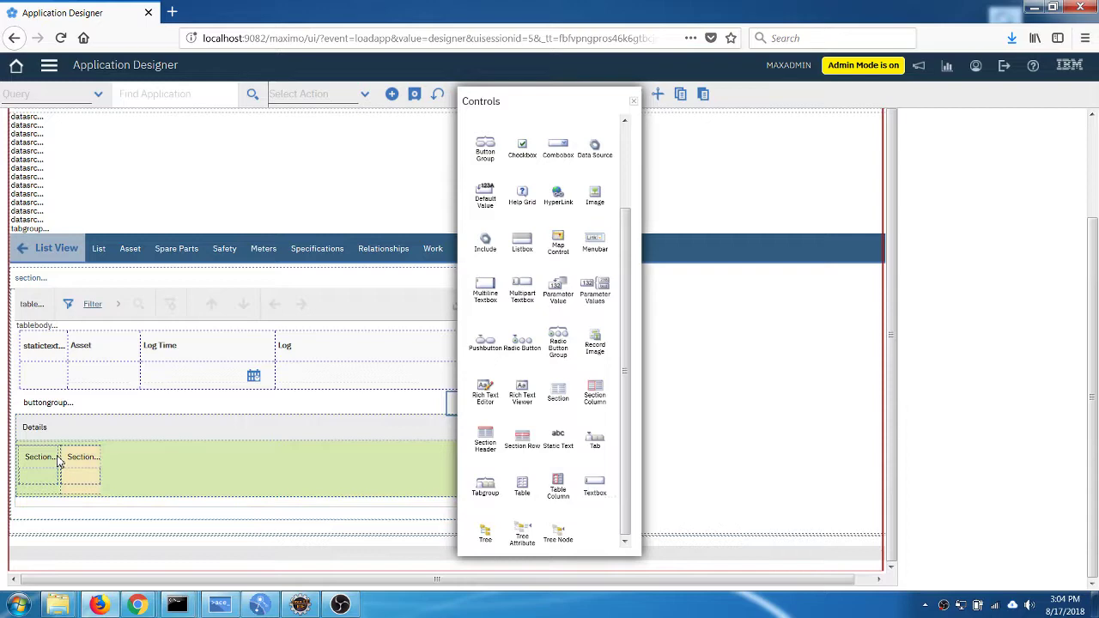
Place three textboxes in the first inner section of Details and a multiline textbox in the second.
{"action": "left_click_drag", "start_coordinate": [59, 461], "coordinate": [57, 470]}
{"action": "left_click_drag", "start_coordinate": [594, 483], "coordinate": [35, 520]}
{"action": "left_click_drag", "start_coordinate": [594, 483], "coordinate": [59, 491]}
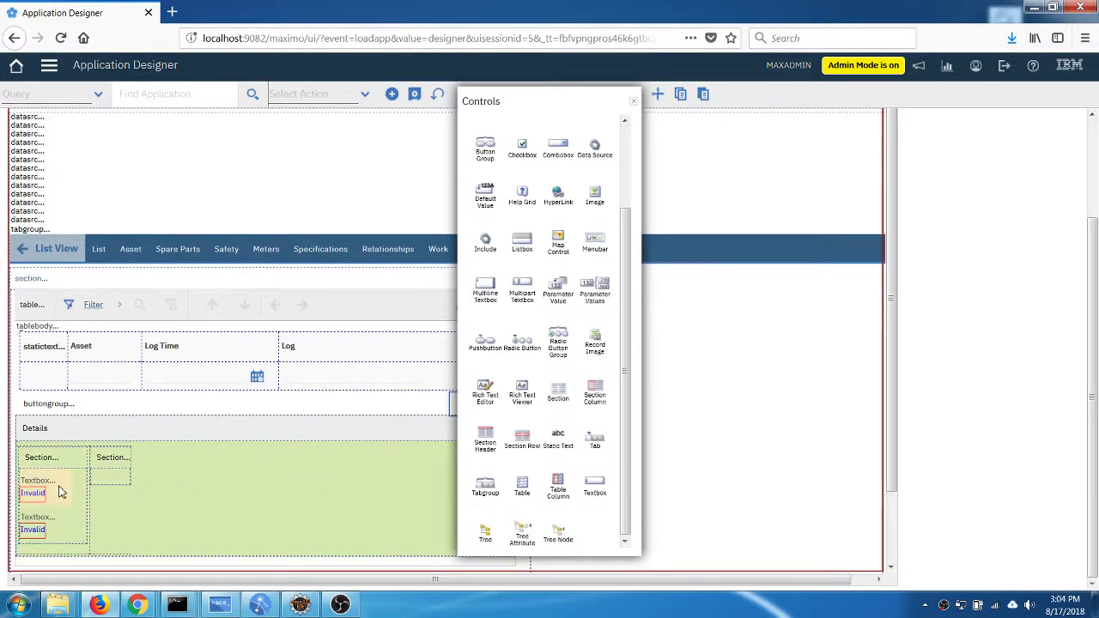
{"action": "left_click_drag", "start_coordinate": [479, 291], "coordinate": [189, 512]}
Bind the multiline textbox to the description attribute and set it to 4 rows and 35 columns.
{"action": "right_click", "coordinate": [154, 502]}
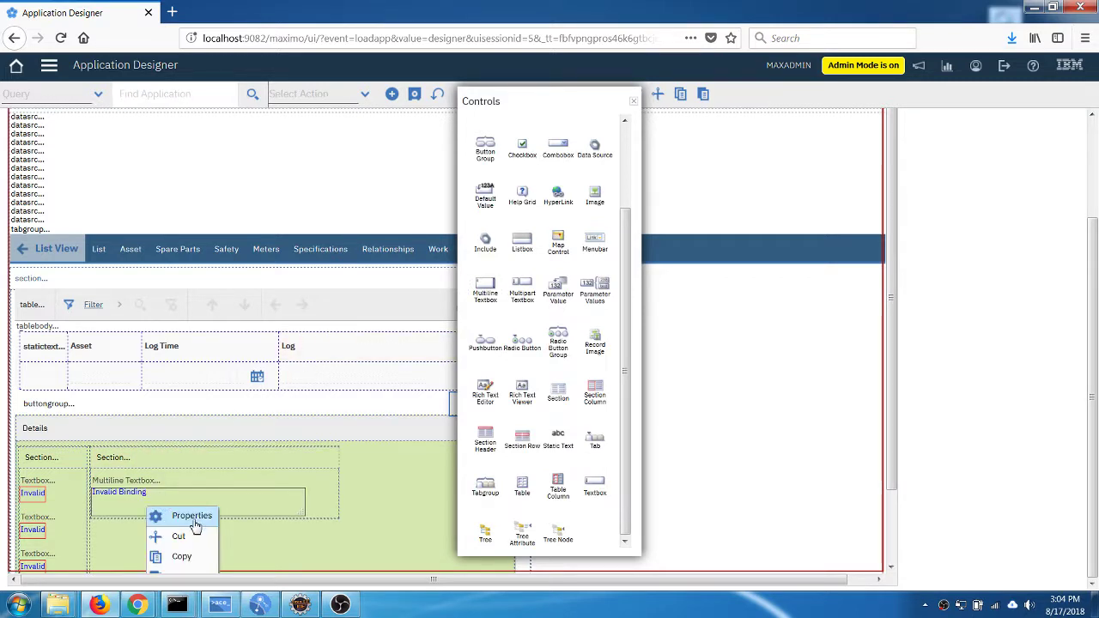
{"action": "left_click", "coordinate": [194, 517]}
{"action": "left_click", "coordinate": [448, 325]}
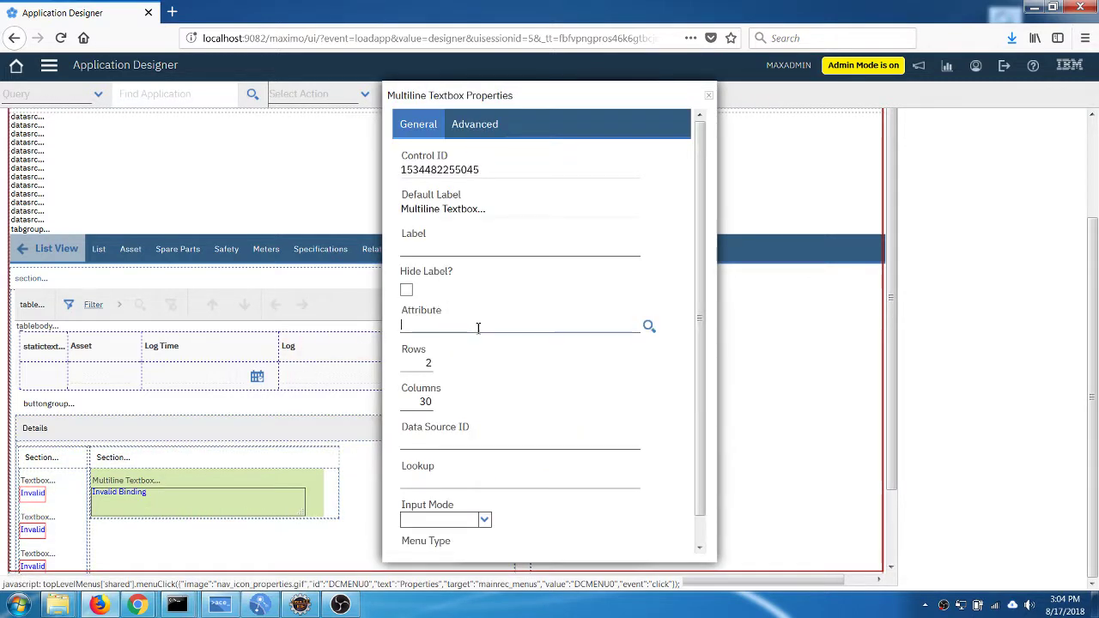
{"action": "type", "text": "descr"}
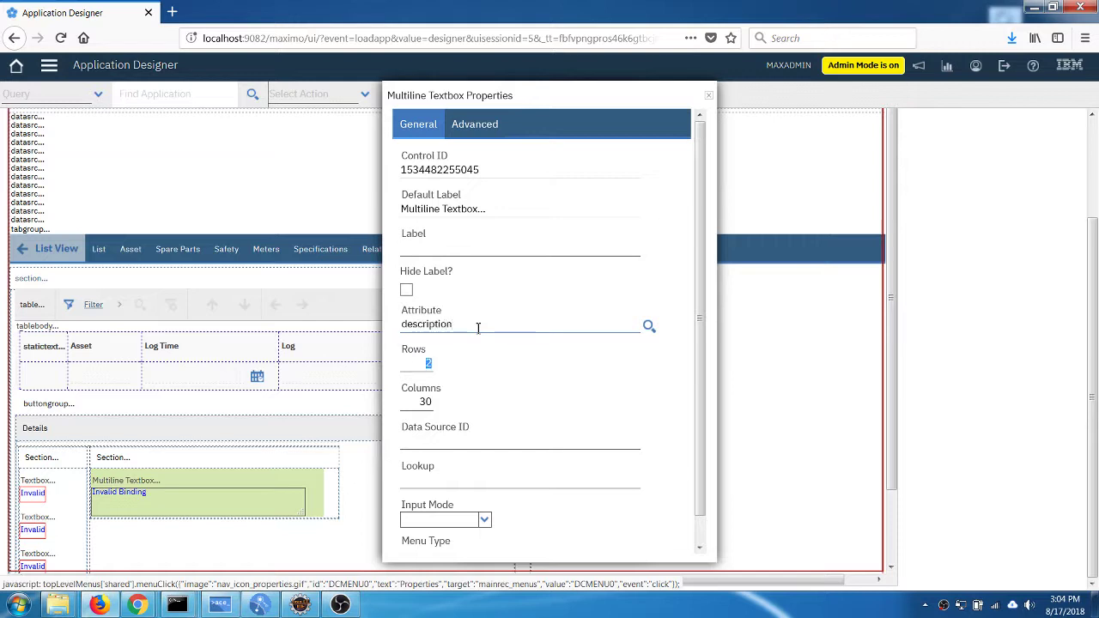
{"action": "type", "text": "iption"}
{"action": "type", "text": "3"}
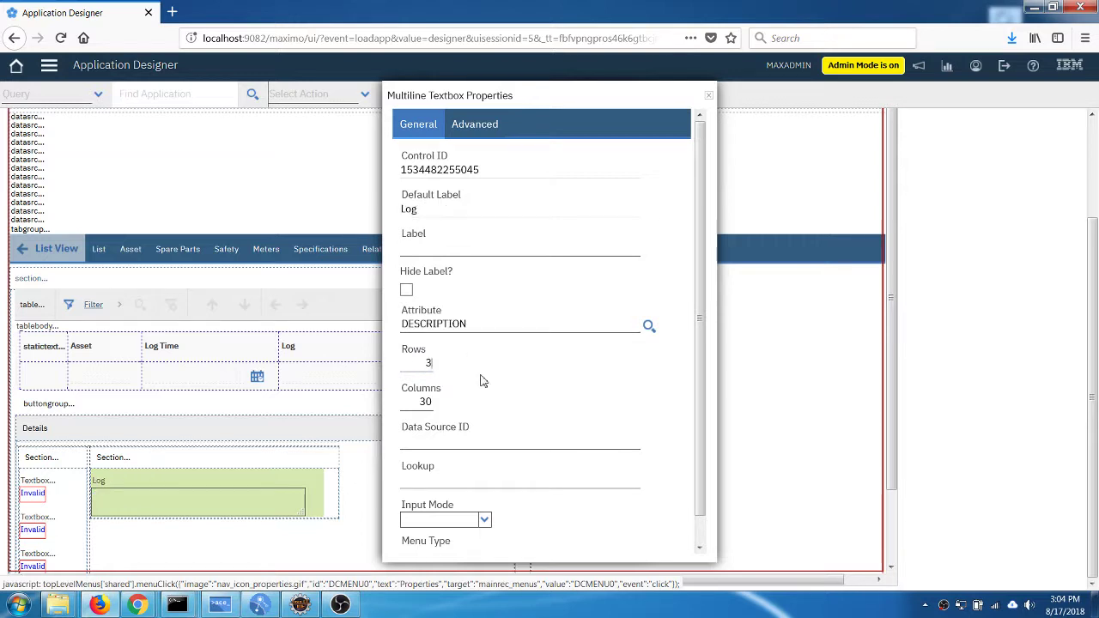
{"action": "key", "text": "Tab"}
{"action": "scroll", "coordinate": [158, 470], "scroll_direction": "down", "scroll_amount": 1}
{"action": "scroll", "coordinate": [159, 470], "scroll_direction": "down", "scroll_amount": 1}
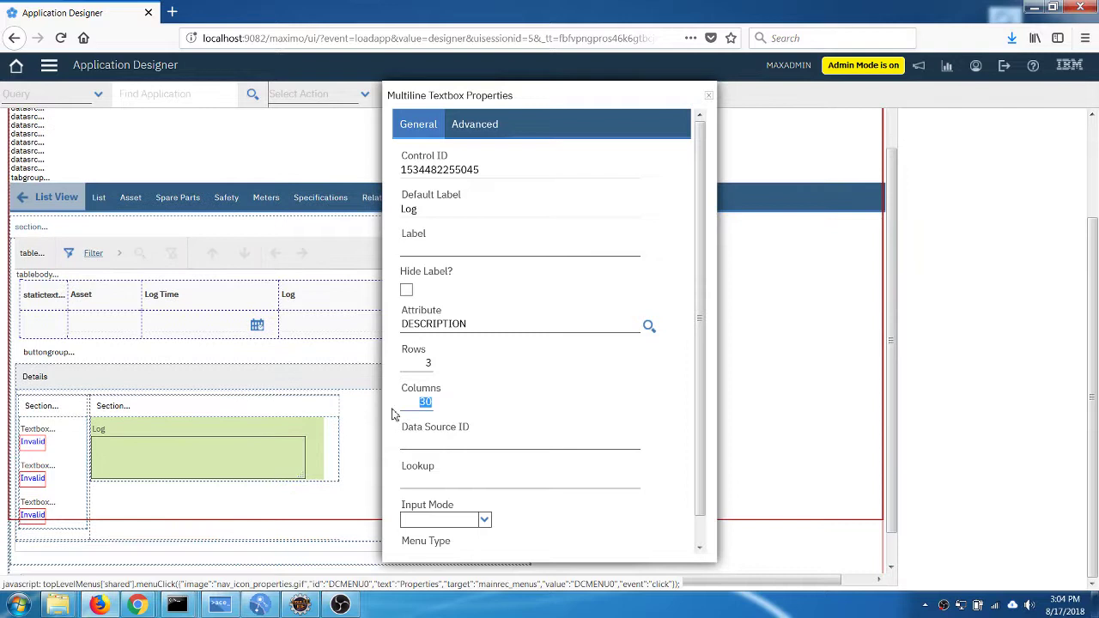
{"action": "double_click", "coordinate": [422, 363]}
{"action": "type", "text": "4"}
{"action": "key", "text": "Tab"}
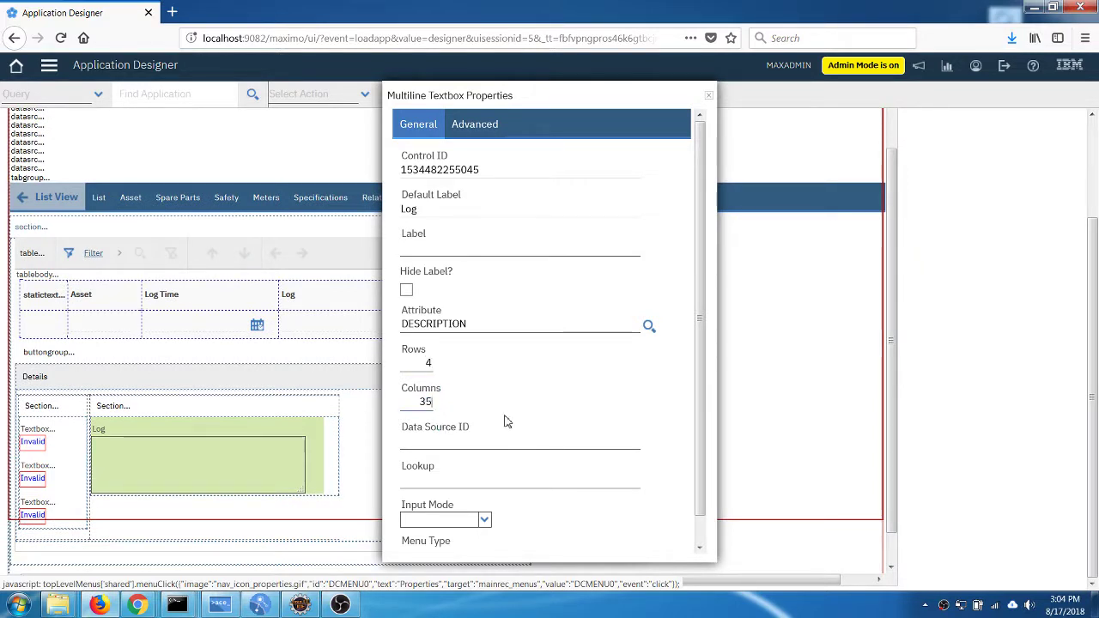
Bind the first textbox in Details to the siteid attribute and the second to assetnum.
{"action": "left_click", "coordinate": [36, 439]}
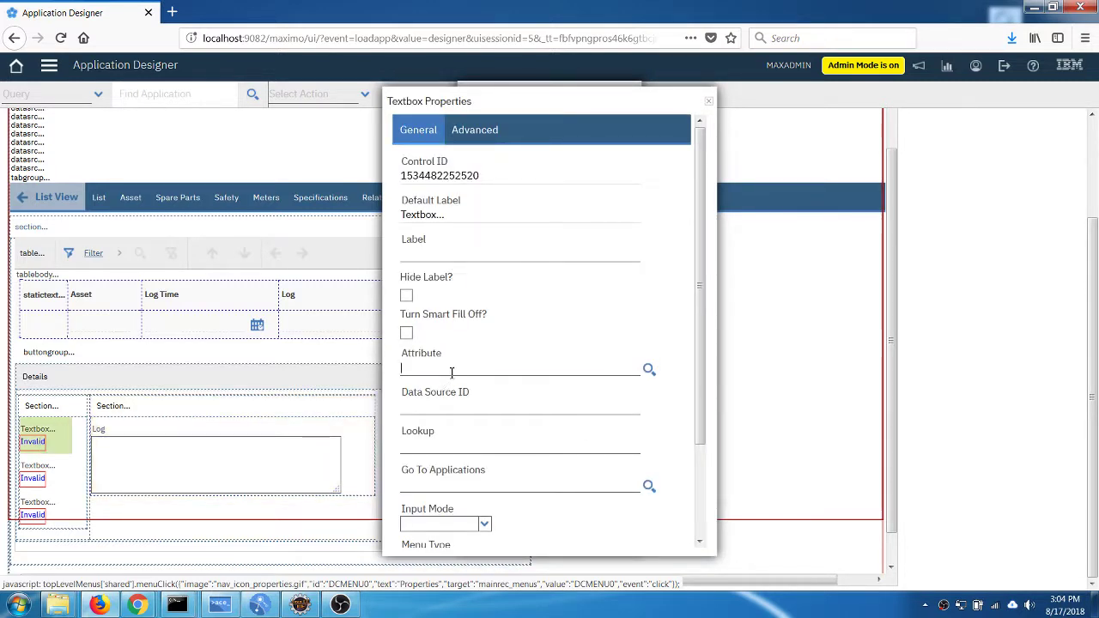
{"action": "type", "text": "siteid"}
{"action": "key", "text": "Tab"}
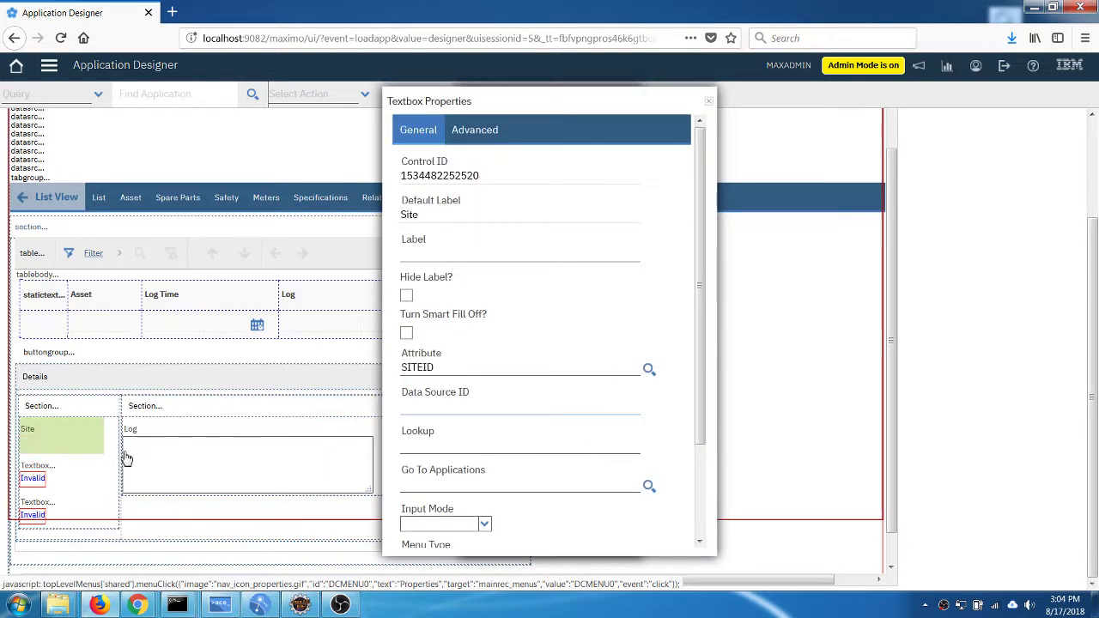
{"action": "left_click", "coordinate": [32, 489]}
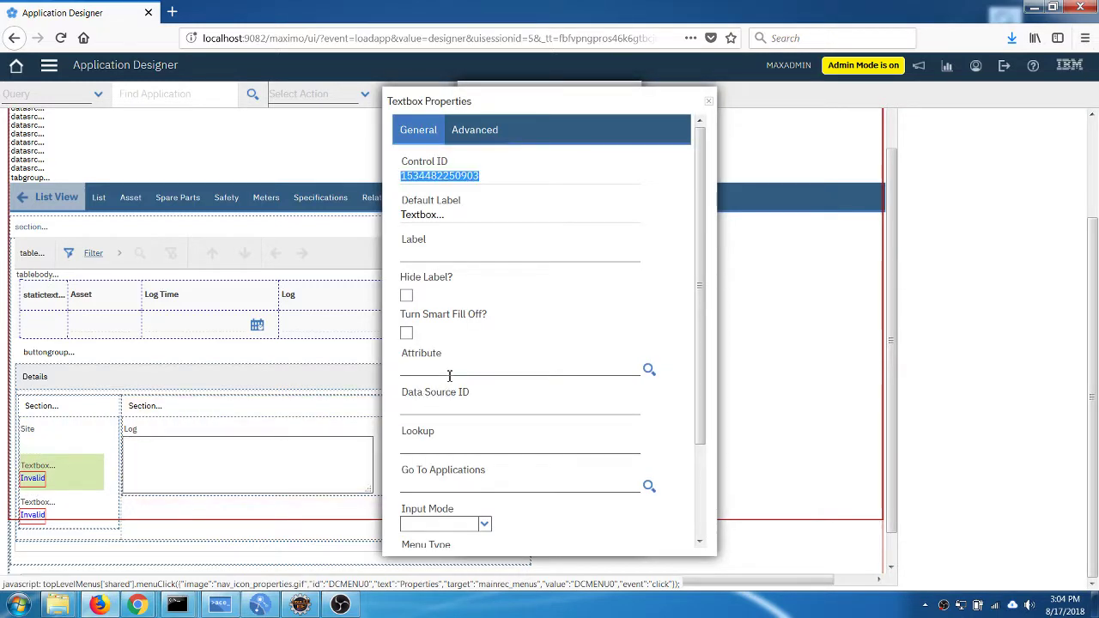
{"action": "left_click", "coordinate": [449, 375]}
{"action": "type", "text": "assetnum"}
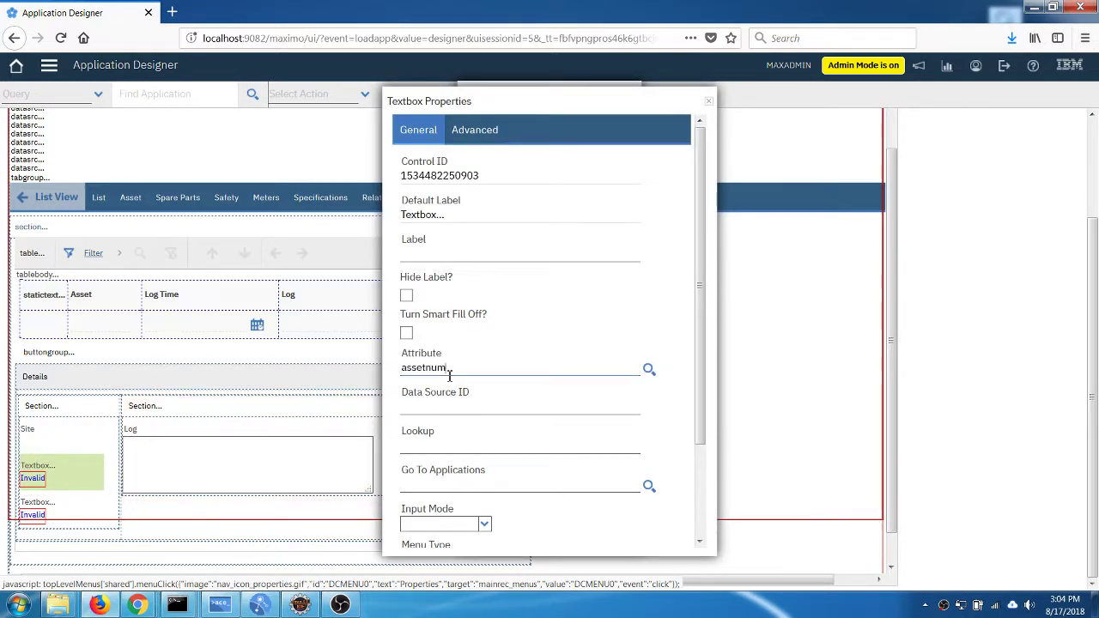
{"action": "key", "text": "Tab"}
Bind the third textbox in Details to the logtime attribute with the datetimelookup lookup.
{"action": "left_click", "coordinate": [37, 518]}
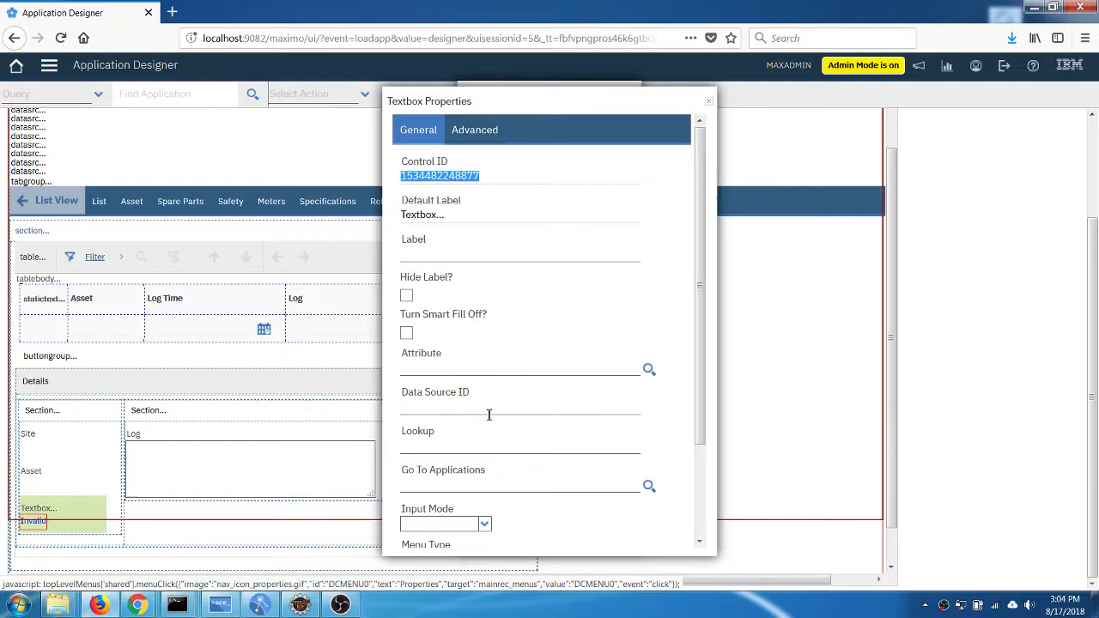
{"action": "left_click", "coordinate": [457, 374]}
{"action": "type", "text": "logti"}
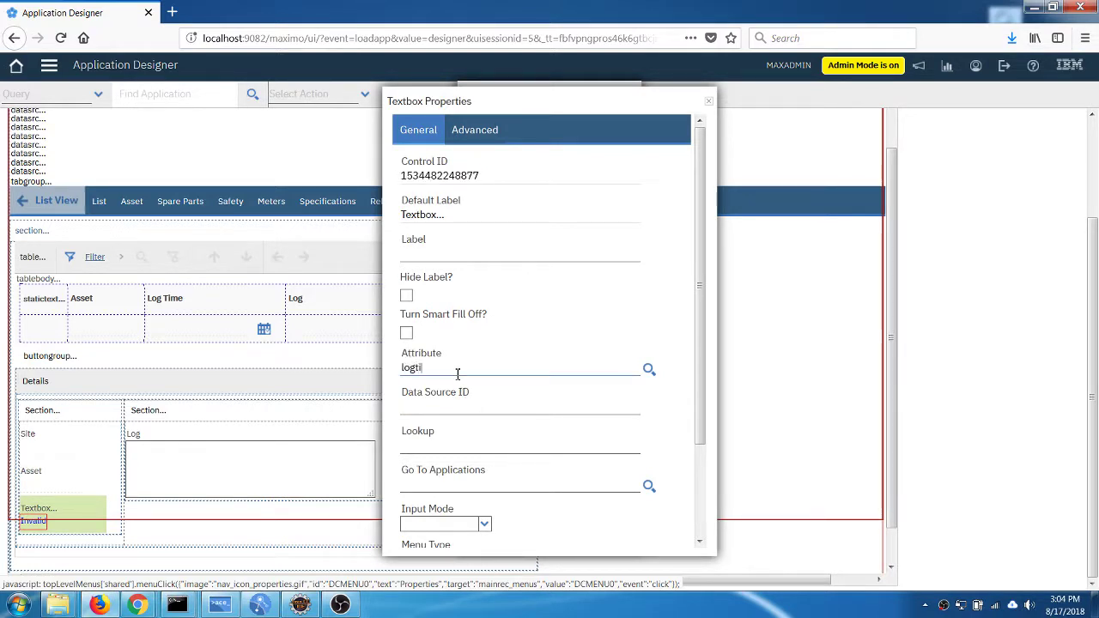
{"action": "key", "text": "Tab"}
{"action": "left_click", "coordinate": [426, 442]}
{"action": "type", "text": "dat"}
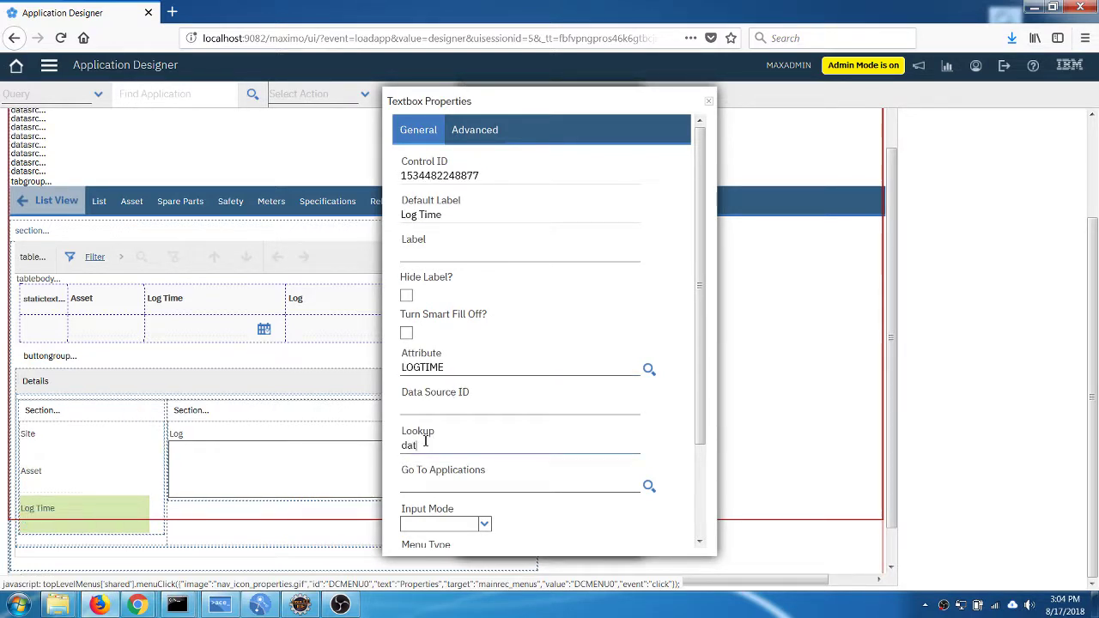
{"action": "type", "text": "etimelookup"}
{"action": "key", "text": "Tab"}
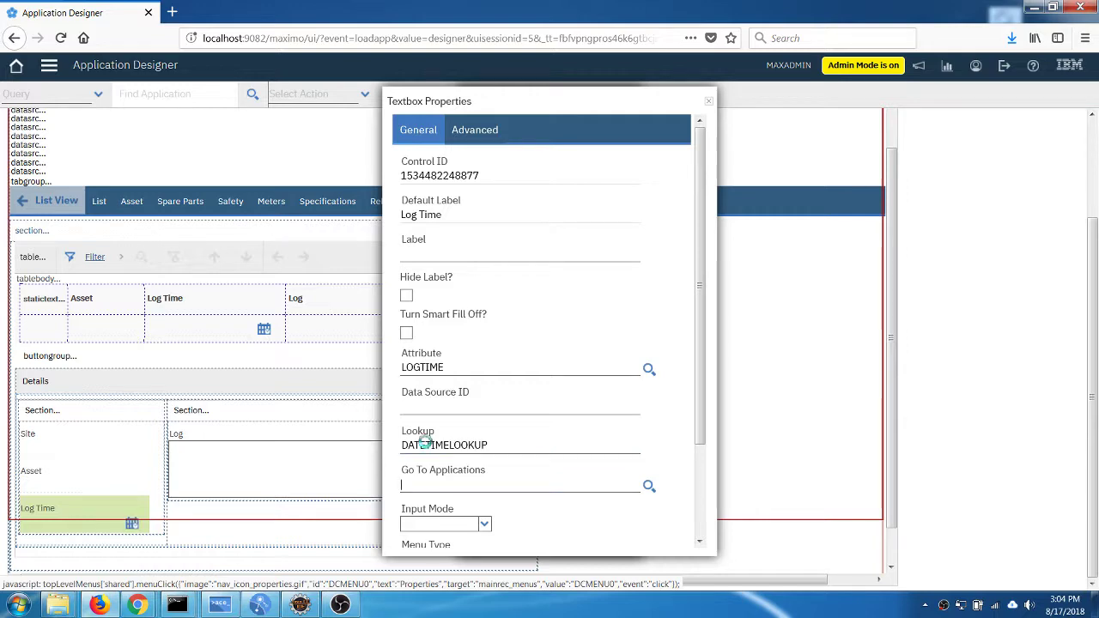
{"action": "left_click", "coordinate": [710, 103]}
Save the ASSET application changes and close the Controls palette.
{"action": "left_click", "coordinate": [414, 94]}
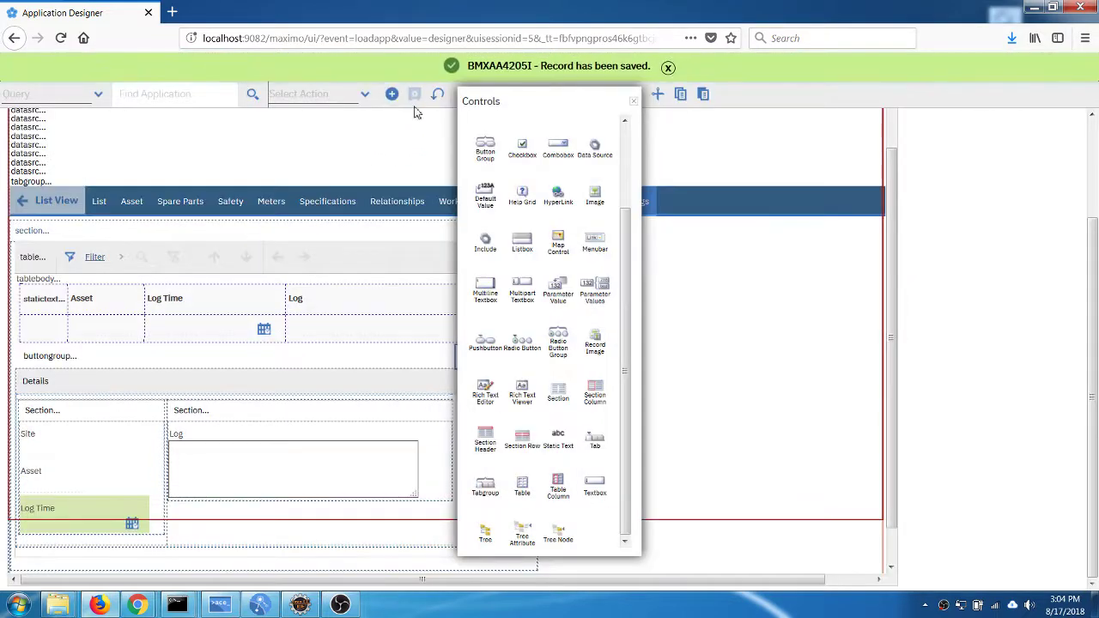
{"action": "left_click", "coordinate": [634, 102]}
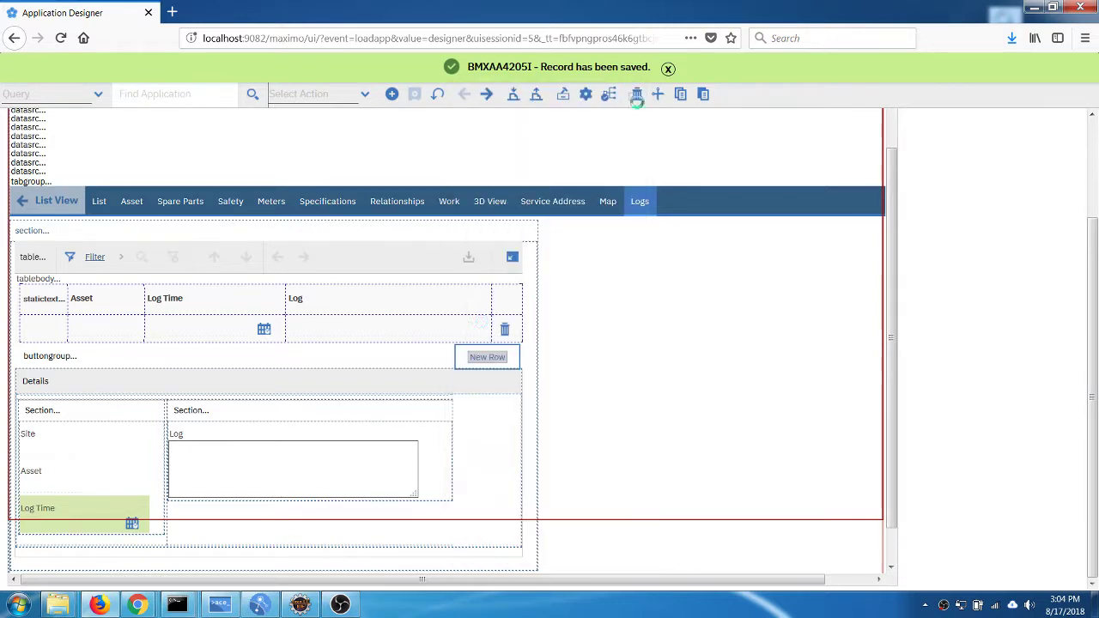
{"action": "left_click", "coordinate": [56, 448]}
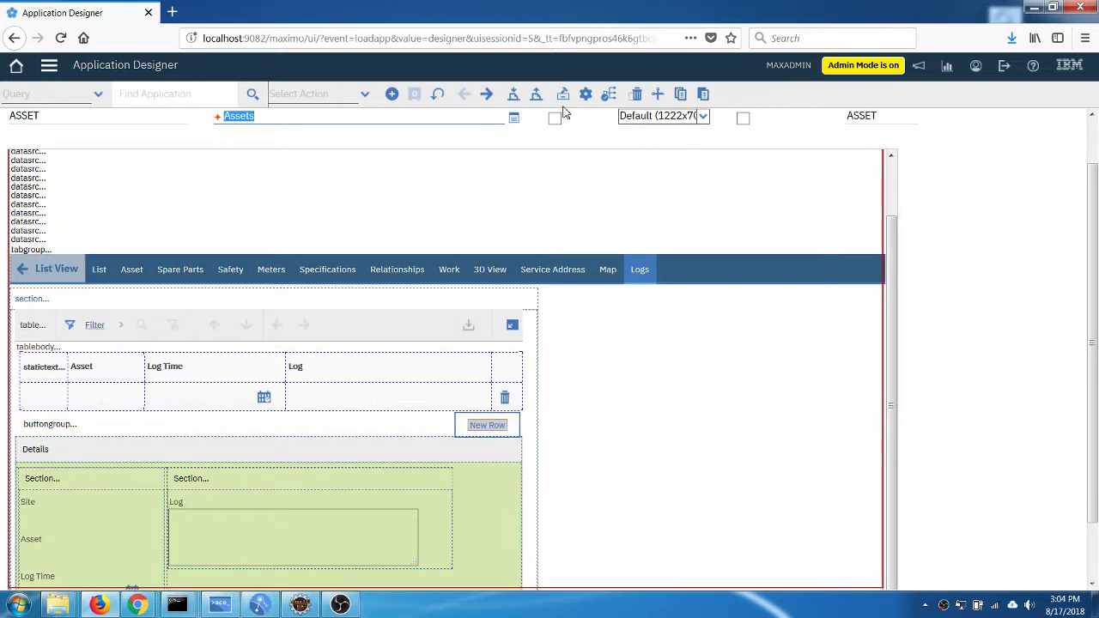
Export the ASSET application's XML definition and save it to the desktop as asset.xml.
{"action": "left_click", "coordinate": [536, 95]}
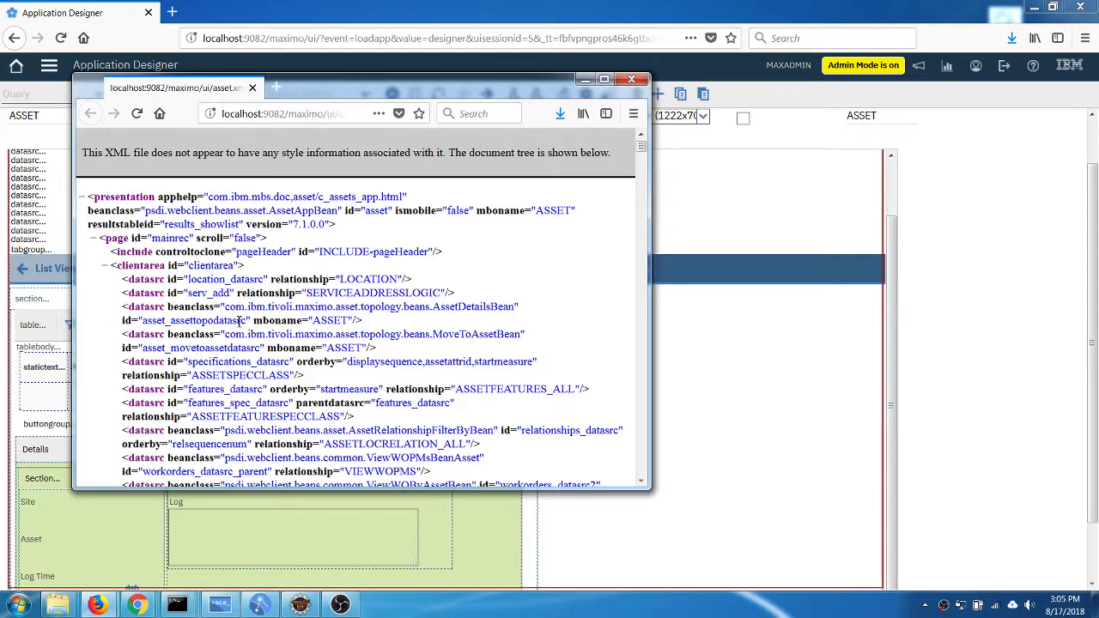
{"action": "right_click", "coordinate": [239, 320]}
{"action": "left_click", "coordinate": [270, 354]}
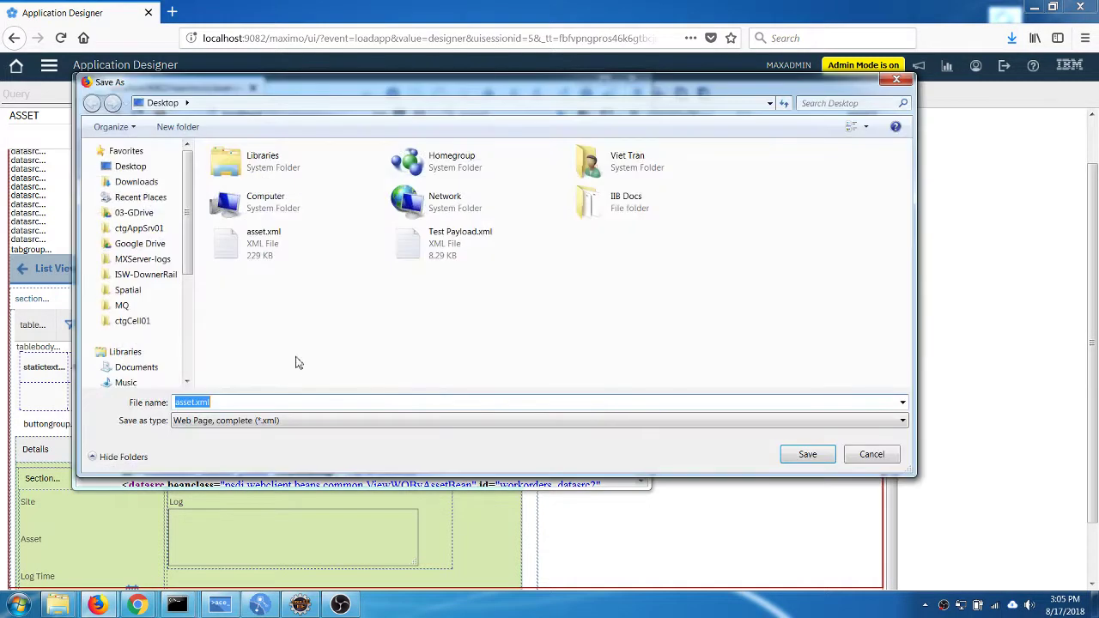
{"action": "left_click", "coordinate": [807, 455]}
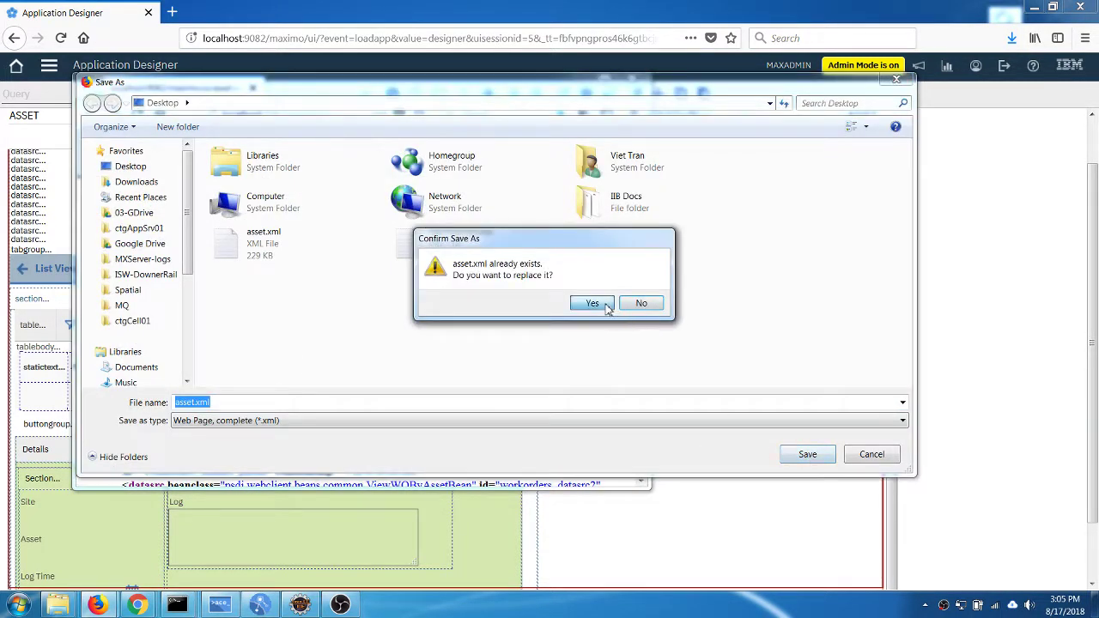
{"action": "left_click", "coordinate": [652, 303]}
Open asset.xml from the desktop in Notepad++ and find the Logs tab definition.
{"action": "key", "text": "super+d"}
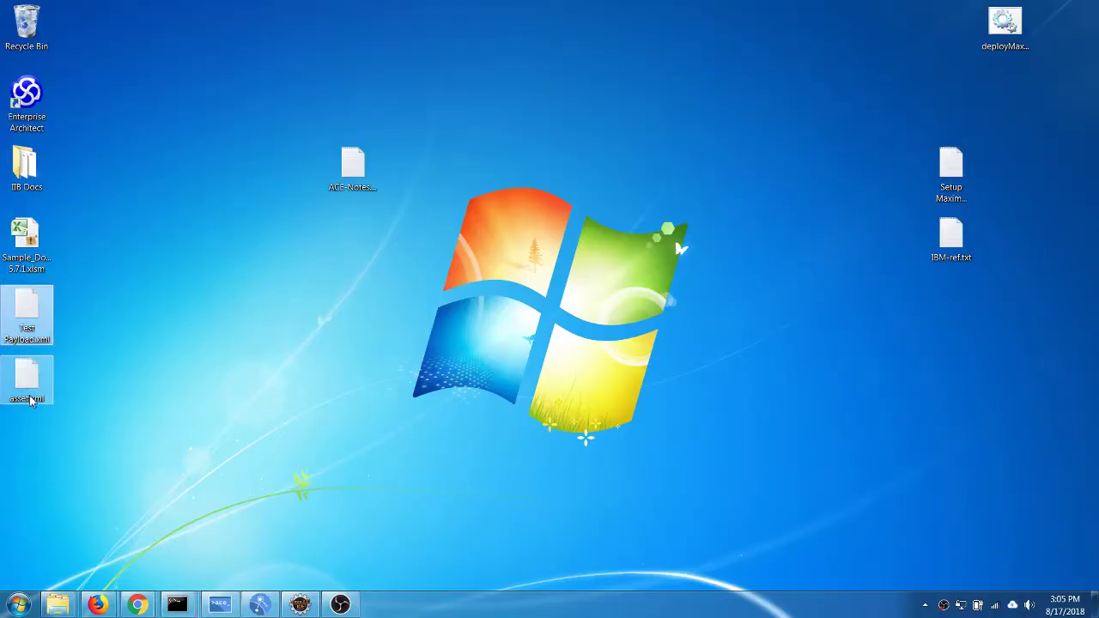
{"action": "right_click", "coordinate": [18, 367]}
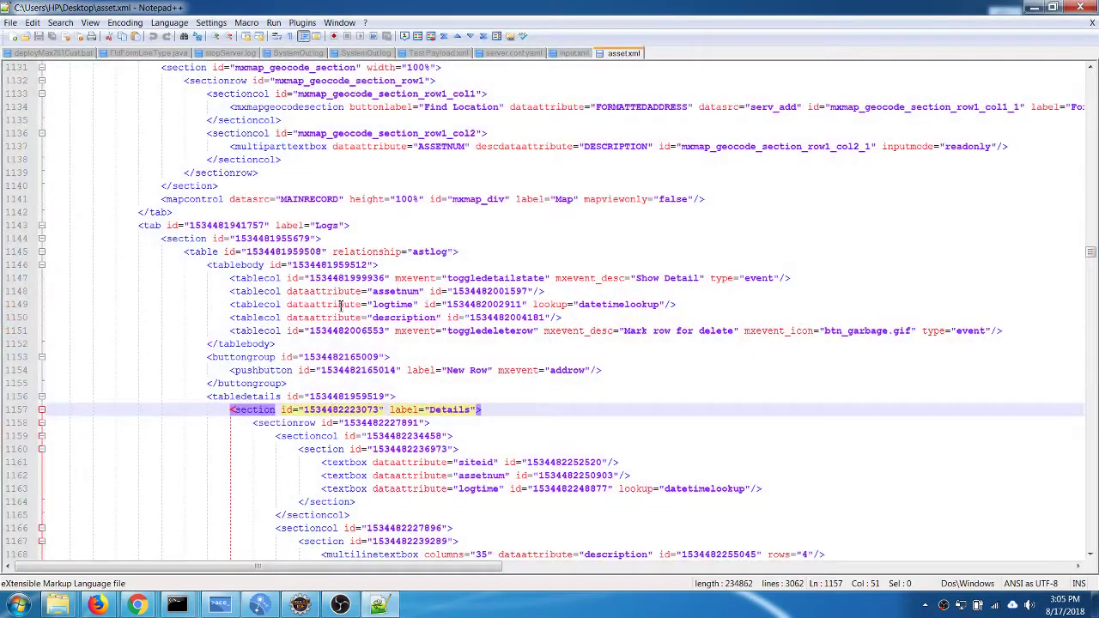
{"action": "double_click", "coordinate": [340, 305]}
{"action": "key", "text": "ctrl+f"}
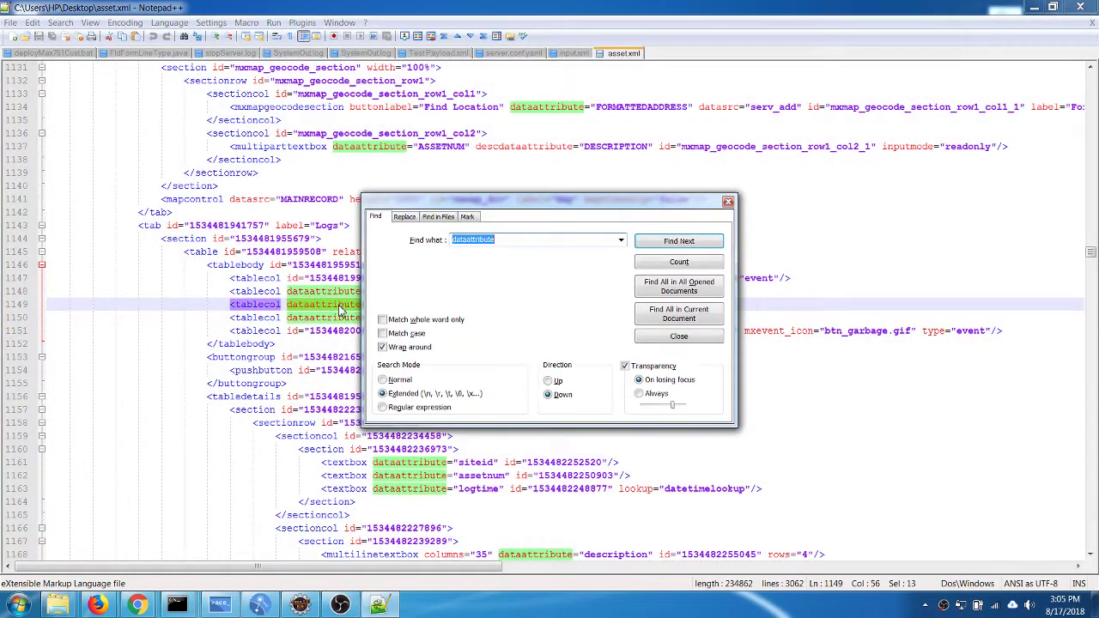
{"action": "type", "text": "Logs"}
{"action": "key", "text": "Return"}
{"action": "key", "text": "Escape"}
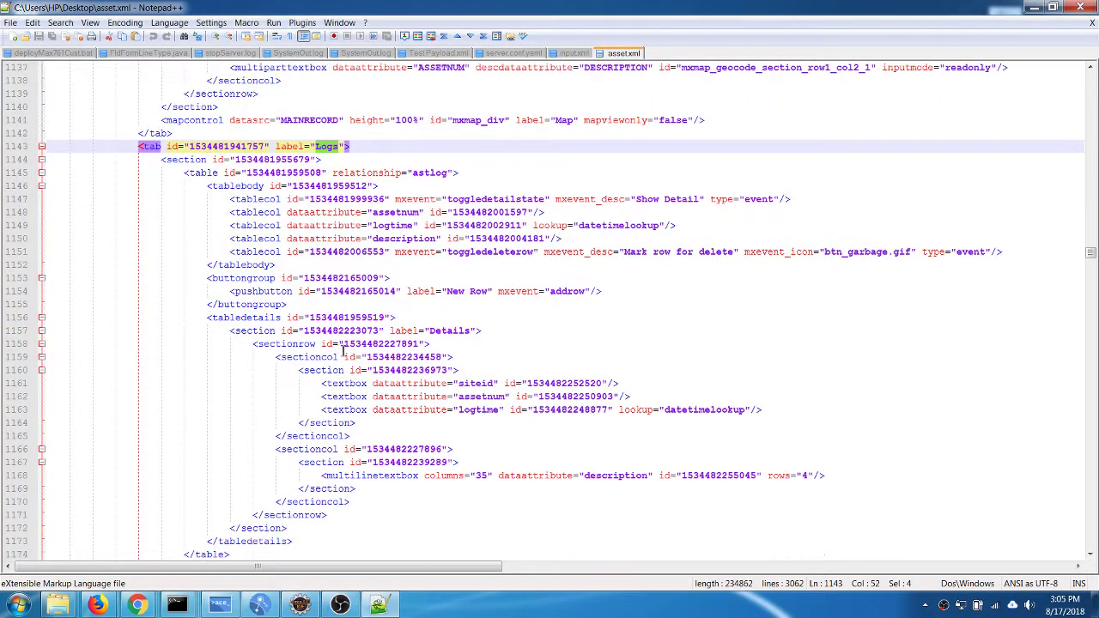
Copy the buttongroup block with the New Row pushbutton and remove it from above the tabledetails element of the Logs table.
{"action": "left_click", "coordinate": [219, 278]}
{"action": "key", "text": "Home"}
{"action": "key", "text": "Home"}
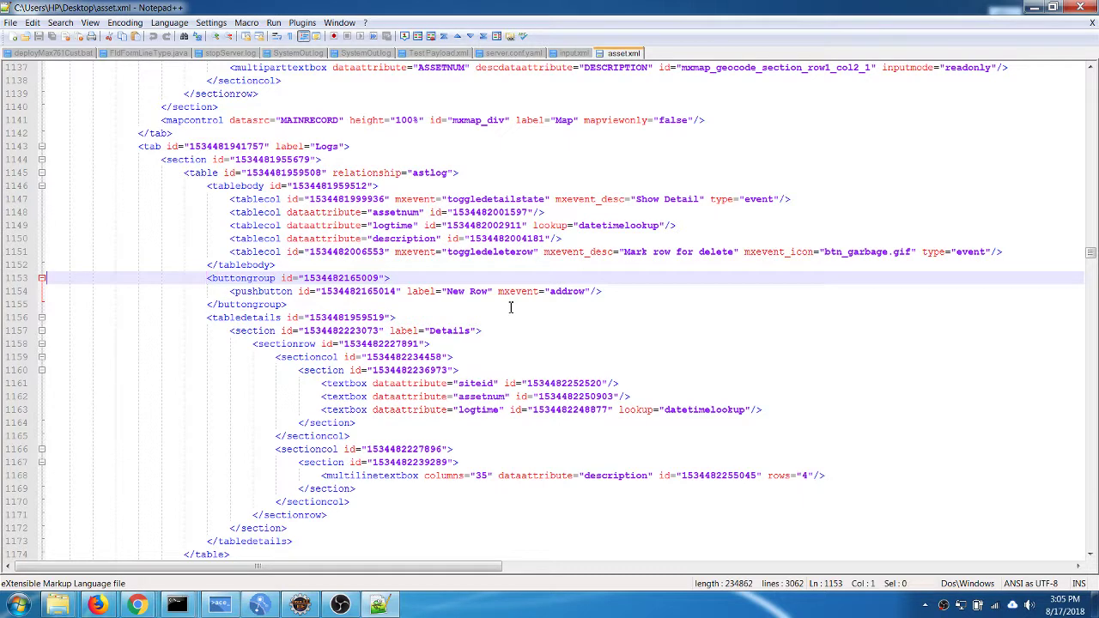
{"action": "key", "text": "shift+Down"}
{"action": "key", "text": "shift+Down"}
{"action": "key", "text": "shift+Down"}
{"action": "key", "text": "ctrl+c"}
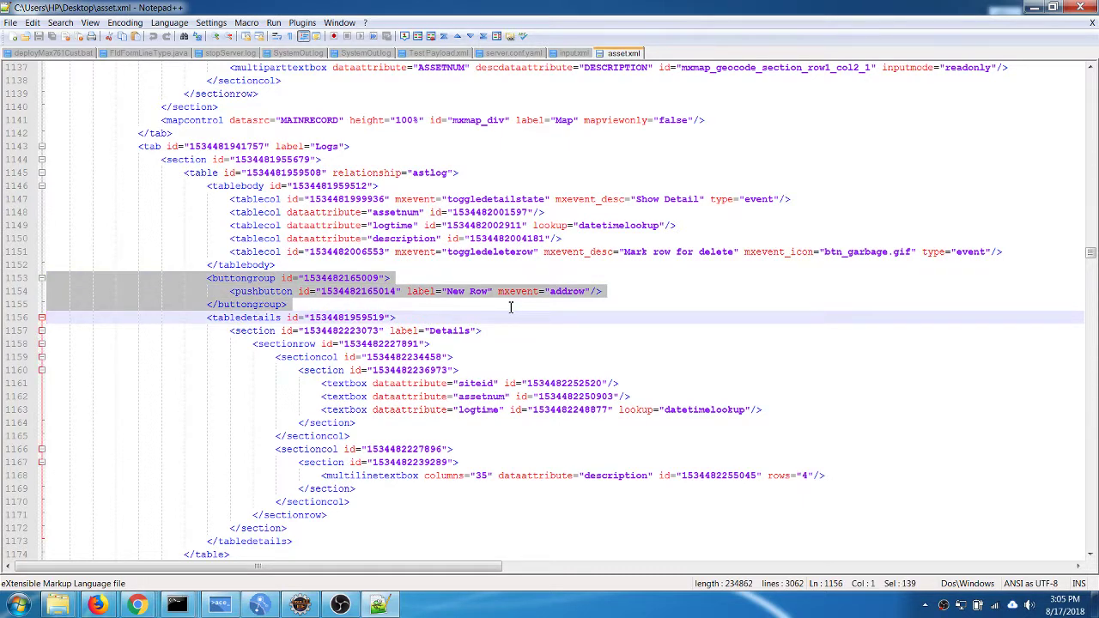
{"action": "key", "text": "Delete"}
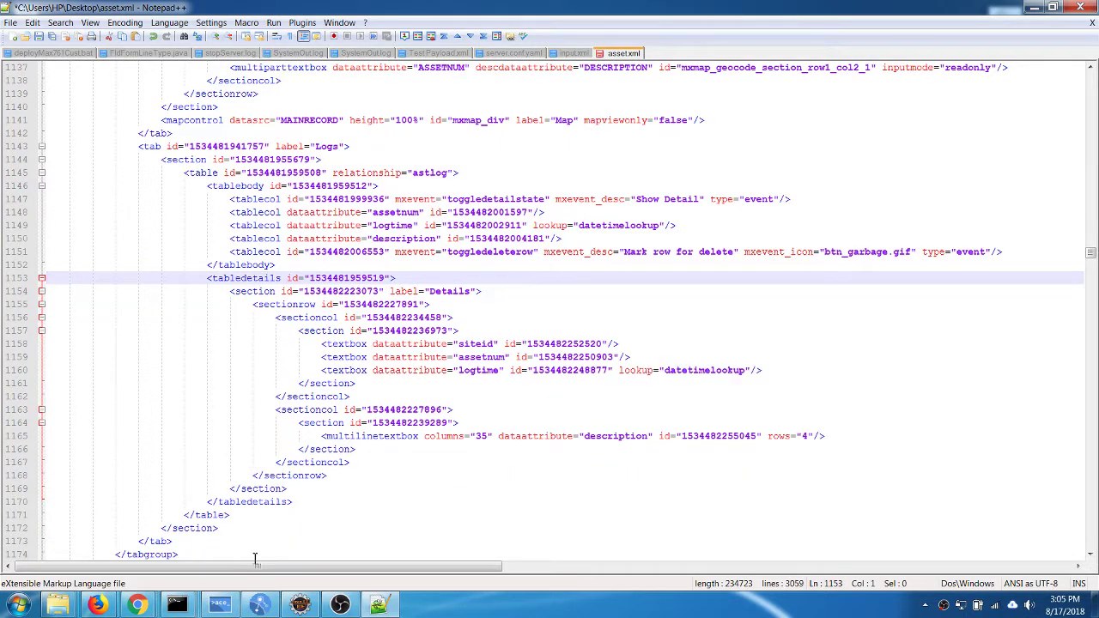
Paste the New Row buttongroup block on a new line below the closing tabledetails tag of the Logs table.
{"action": "left_click", "coordinate": [299, 489]}
{"action": "left_click", "coordinate": [370, 496]}
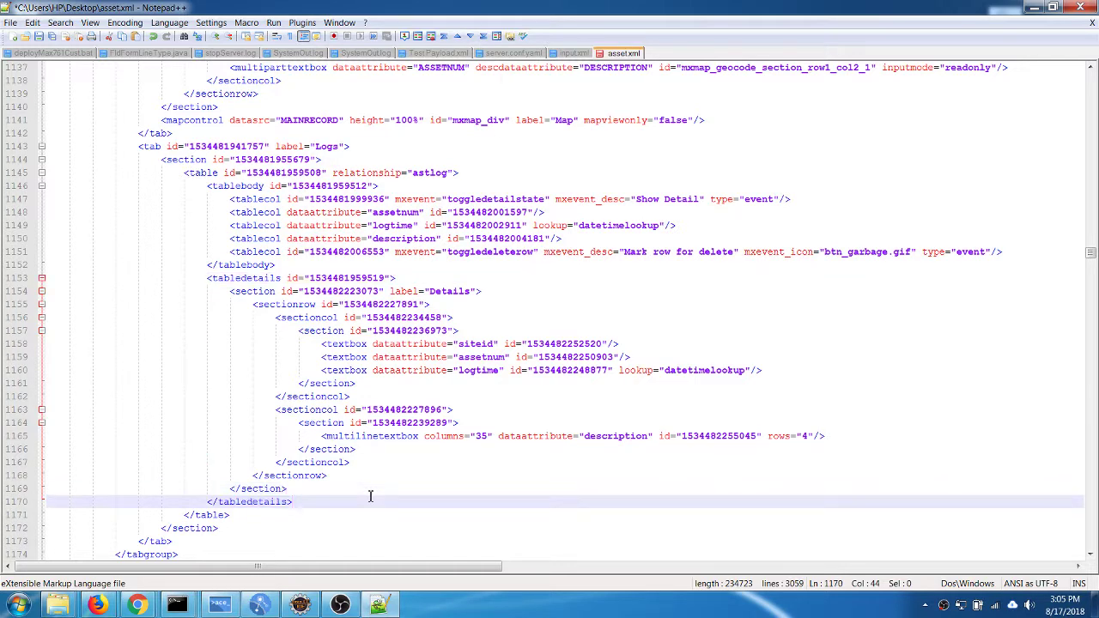
{"action": "key", "text": "Return"}
{"action": "key", "text": "ctrl+v"}
{"action": "key", "text": "Up"}
{"action": "key", "text": "Up"}
{"action": "key", "text": "Up"}
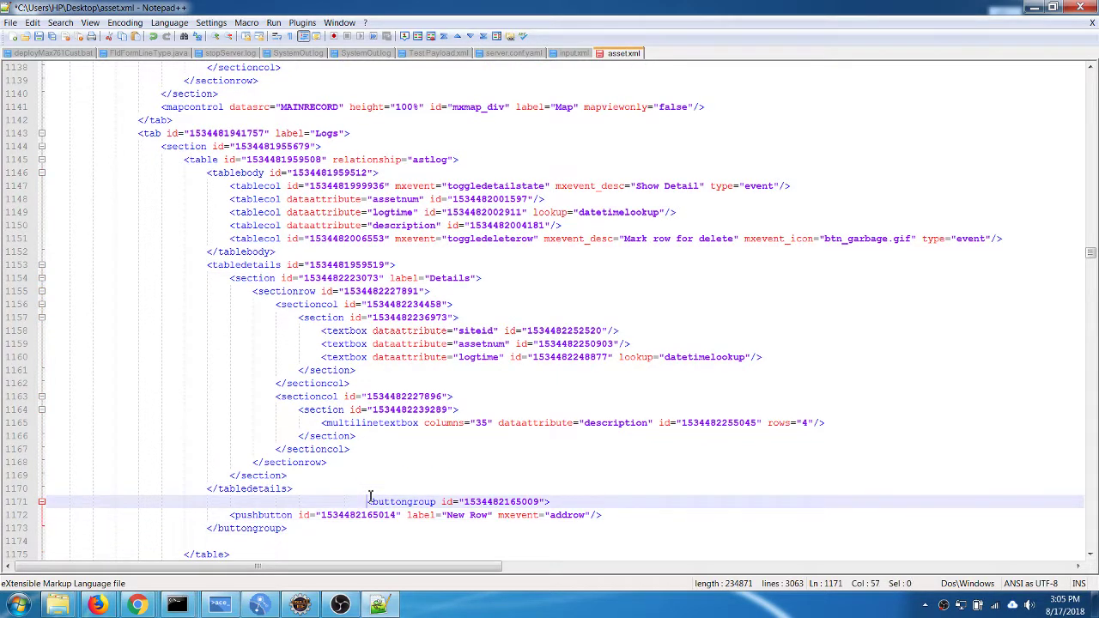
Align the pasted buttongroup's opening line with its closing tag and save asset.xml.
{"action": "key", "text": "shift+Home"}
{"action": "key", "text": "BackSpace"}
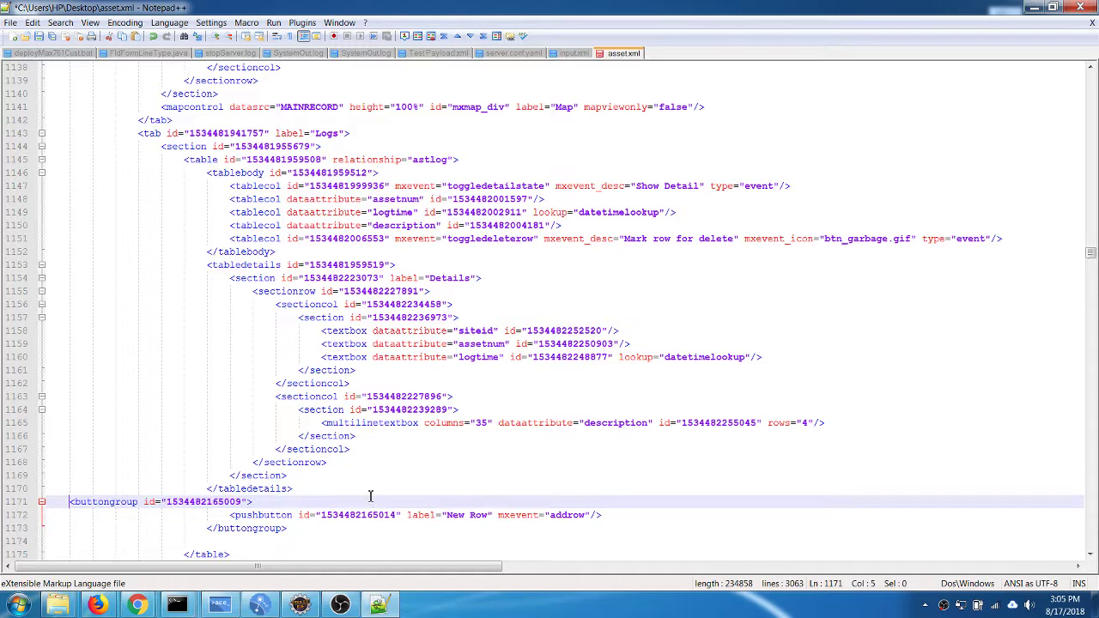
{"action": "key", "text": "Tab"}
{"action": "key", "text": "Tab"}
{"action": "key", "text": "Tab"}
{"action": "key", "text": "Tab"}
{"action": "key", "text": "Tab"}
{"action": "key", "text": "Tab"}
{"action": "key", "text": "Tab"}
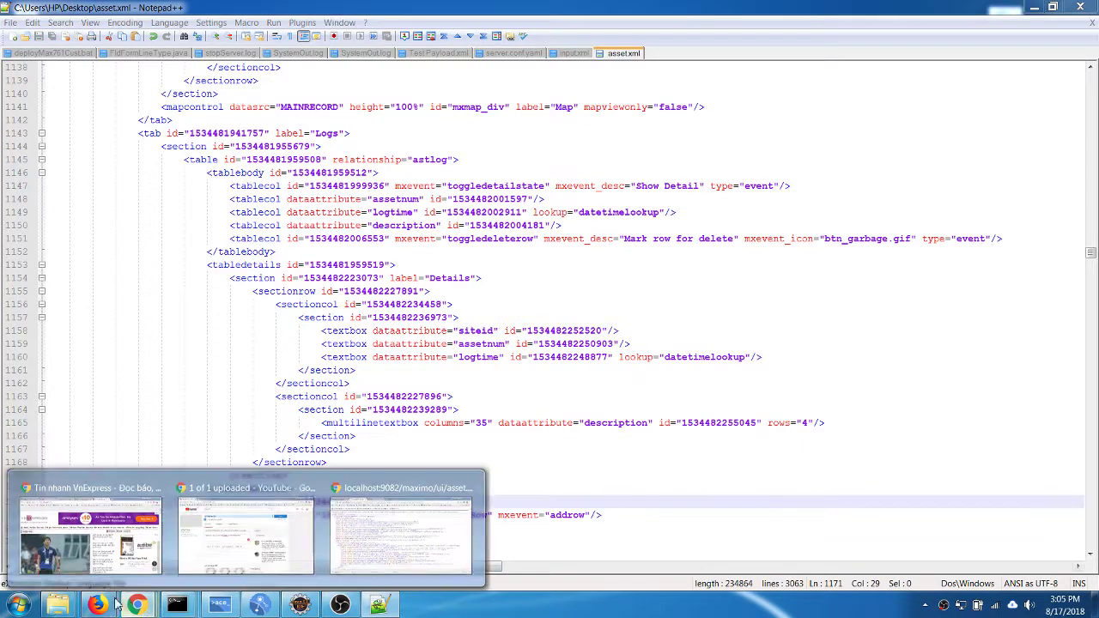
Switch to the Application Designer in Firefox, import asset.xml from the desktop, and check the Logs tab layout.
{"action": "key", "text": "alt+Tab"}
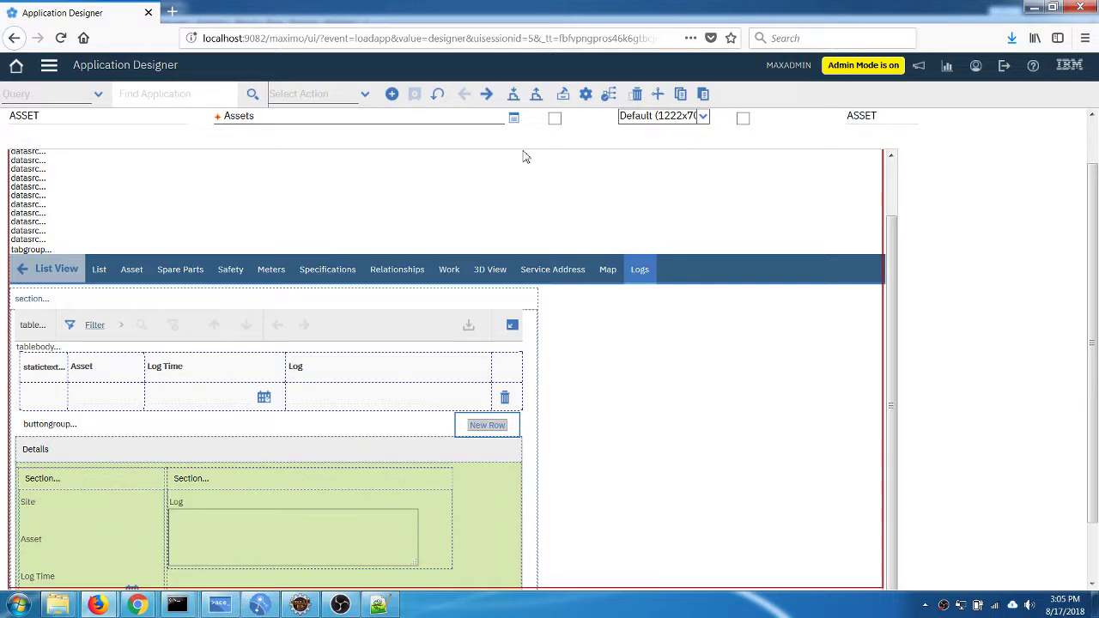
{"action": "left_click", "coordinate": [514, 94]}
{"action": "left_click", "coordinate": [463, 308]}
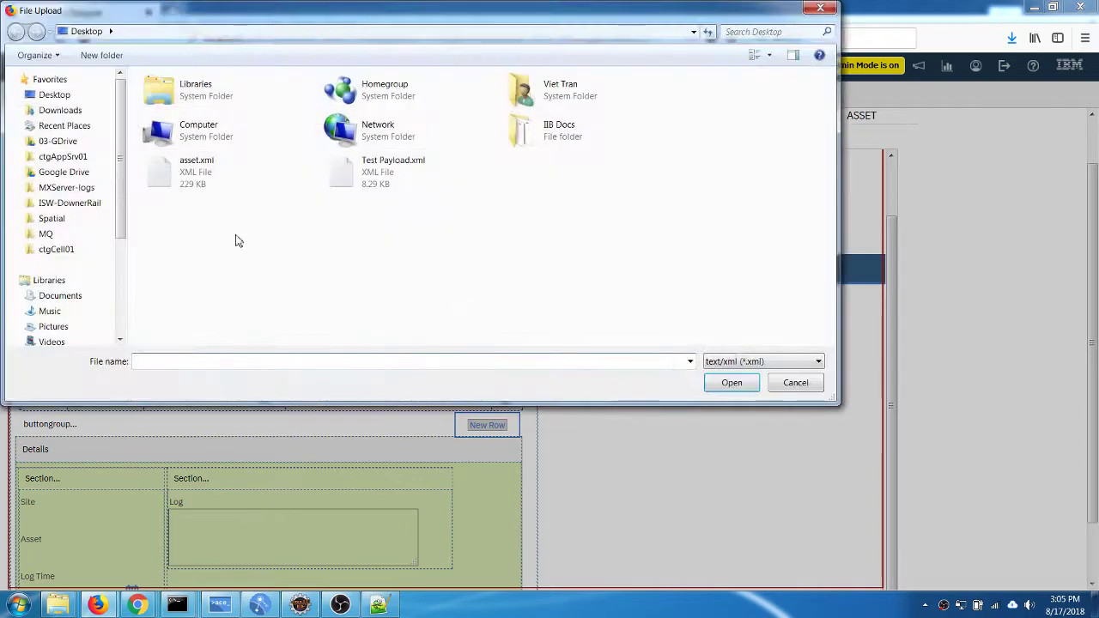
{"action": "left_click", "coordinate": [221, 176]}
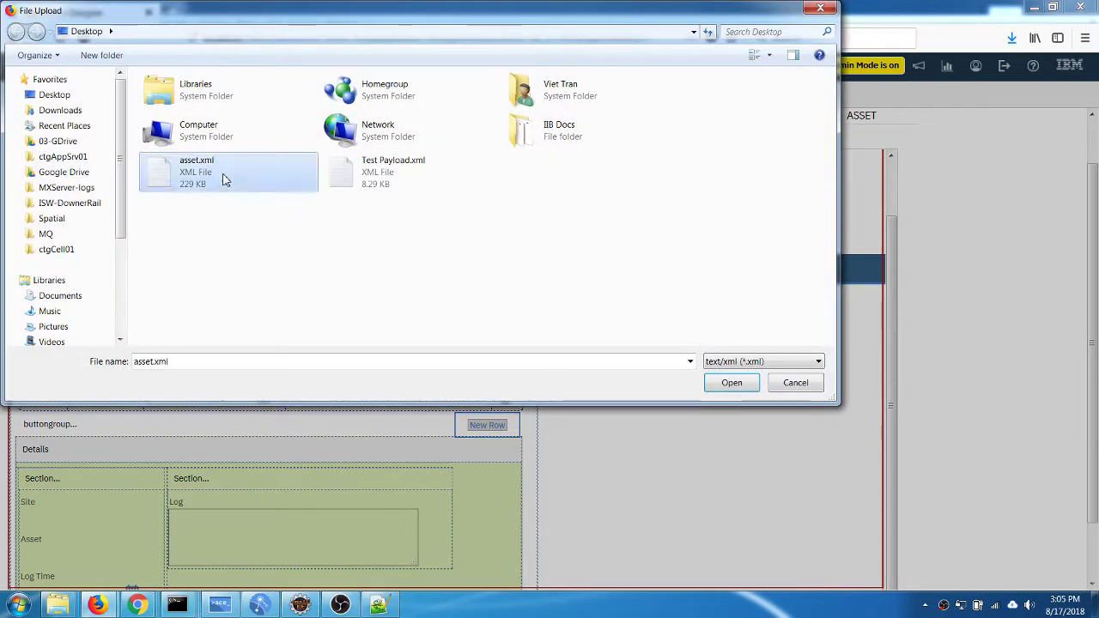
{"action": "left_click", "coordinate": [730, 383]}
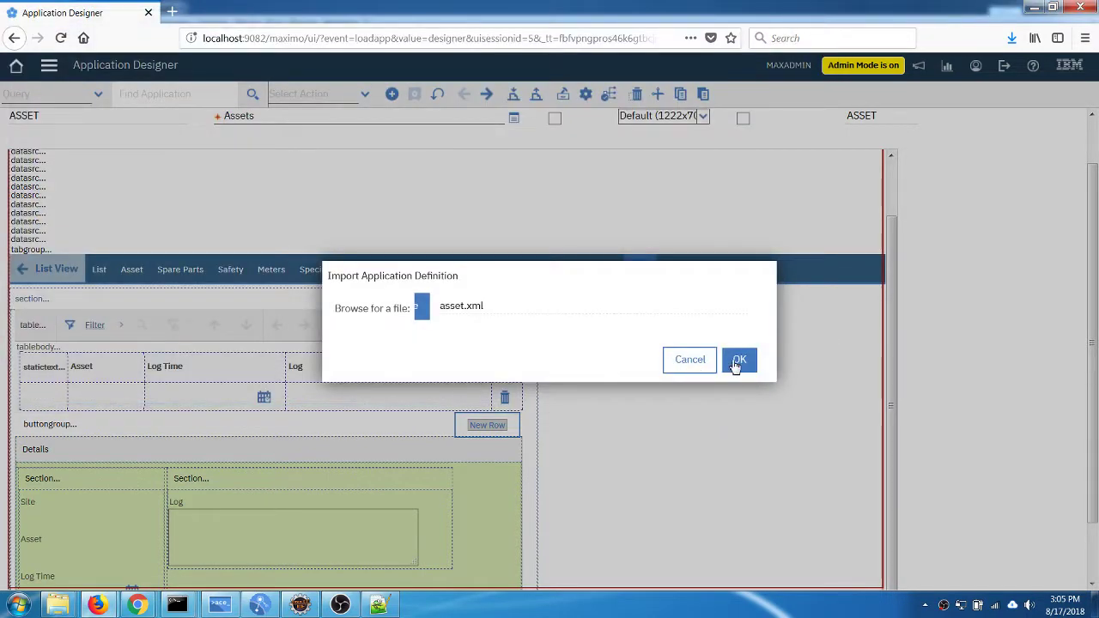
{"action": "left_click", "coordinate": [738, 360]}
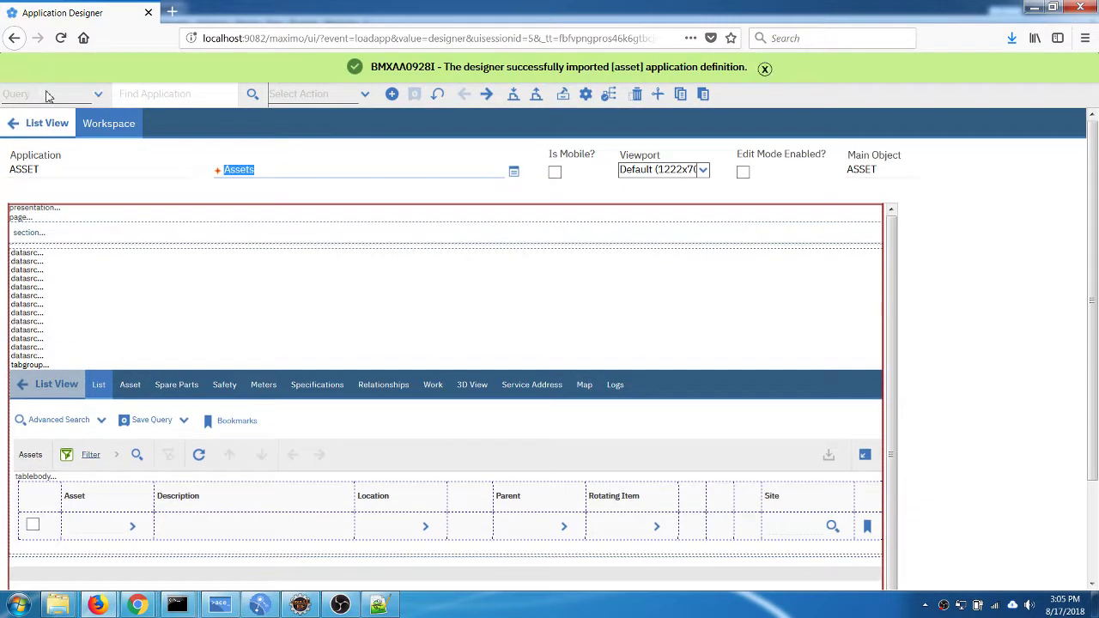
{"action": "left_click", "coordinate": [616, 386]}
{"action": "scroll", "coordinate": [318, 448], "scroll_direction": "down", "scroll_amount": 5}
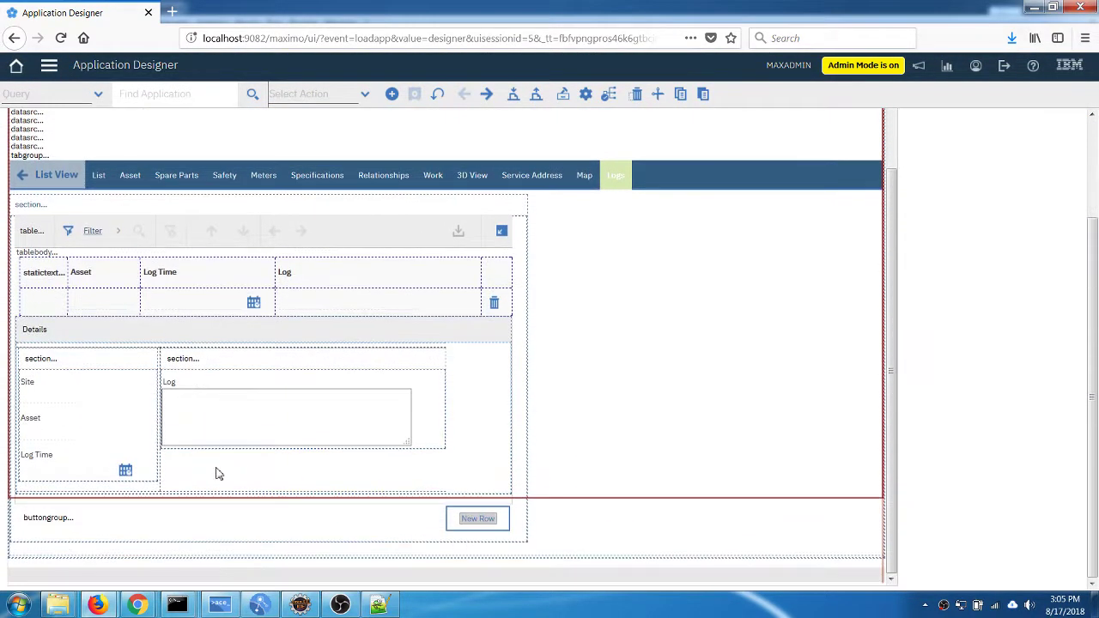
{"action": "scroll", "coordinate": [294, 479], "scroll_direction": "up", "scroll_amount": 5}
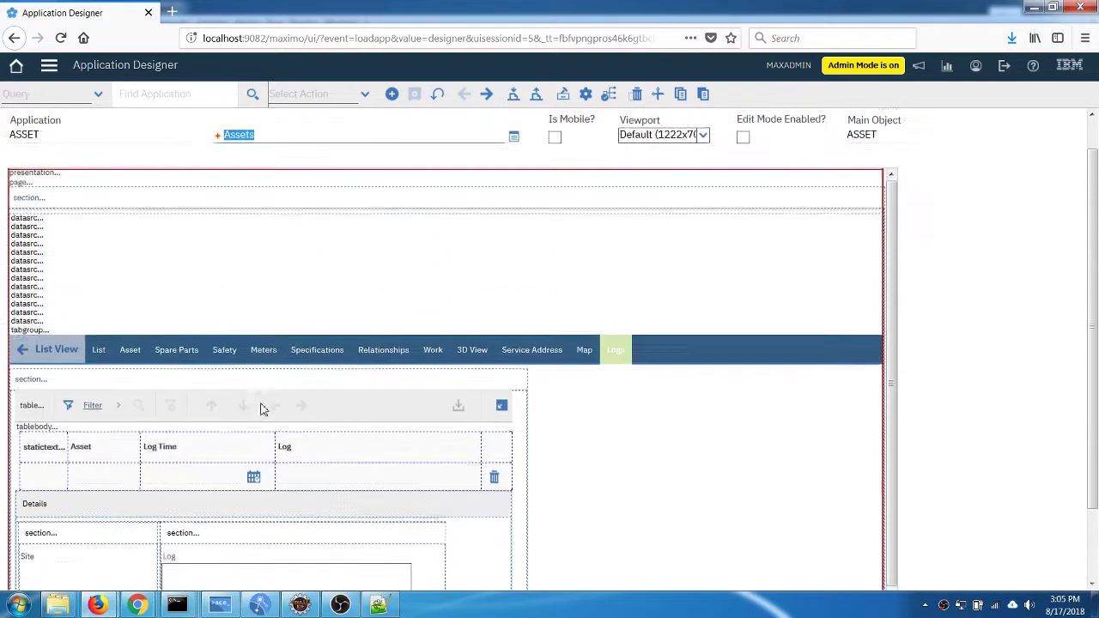
Go to the Assets application, open asset 1004 from the BEDFORD site, and show its Logs tab.
{"action": "left_click", "coordinate": [53, 68]}
{"action": "mouse_move", "coordinate": [77, 164]}
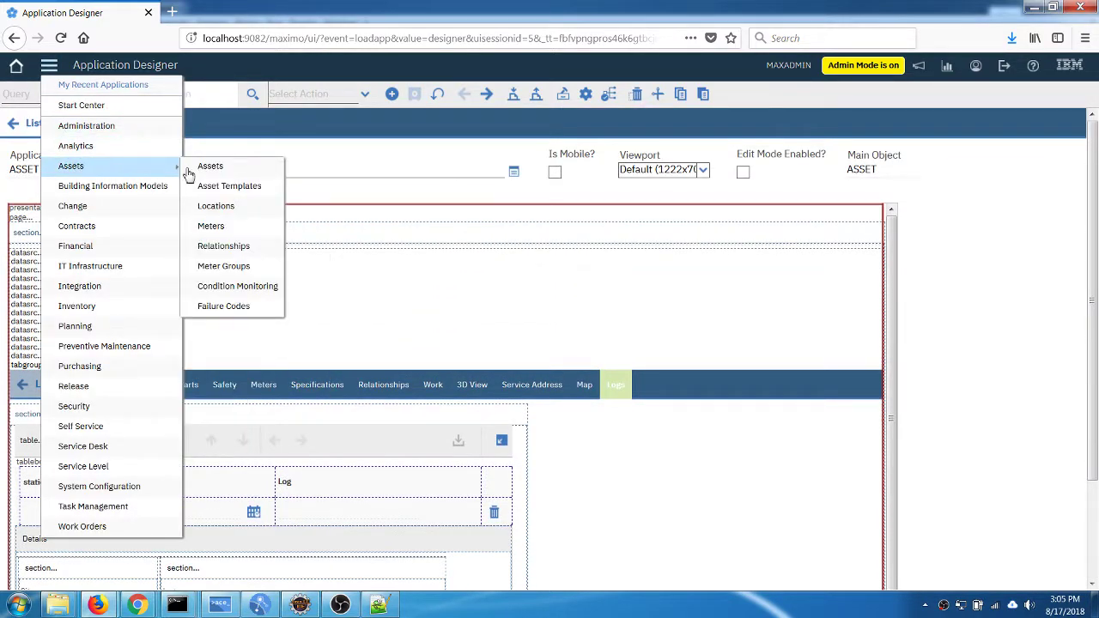
{"action": "left_click", "coordinate": [199, 167]}
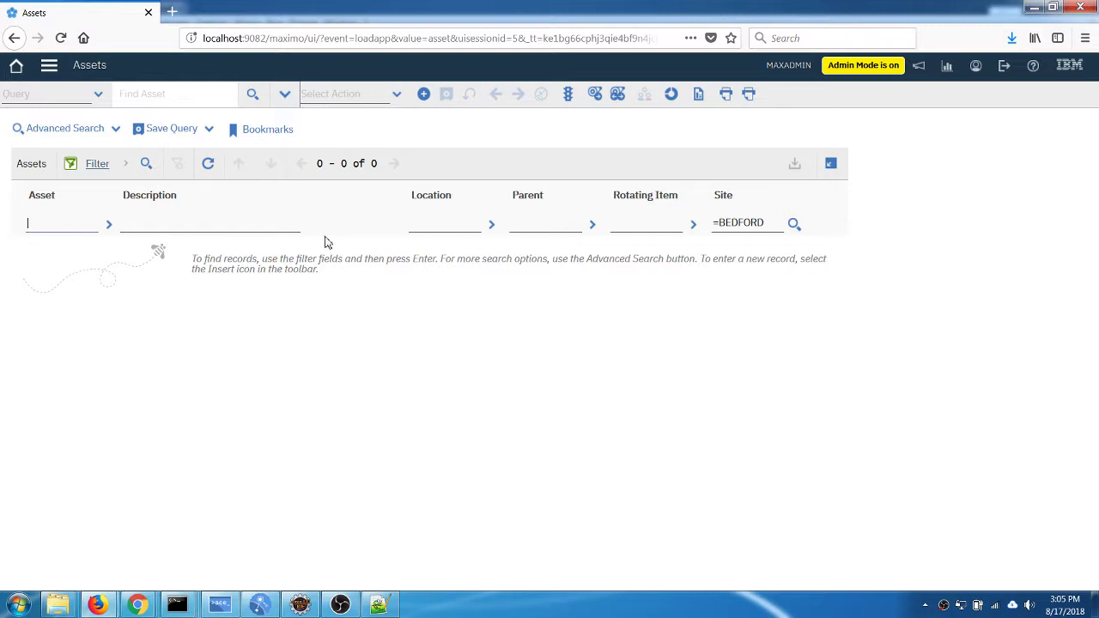
{"action": "left_click", "coordinate": [41, 249]}
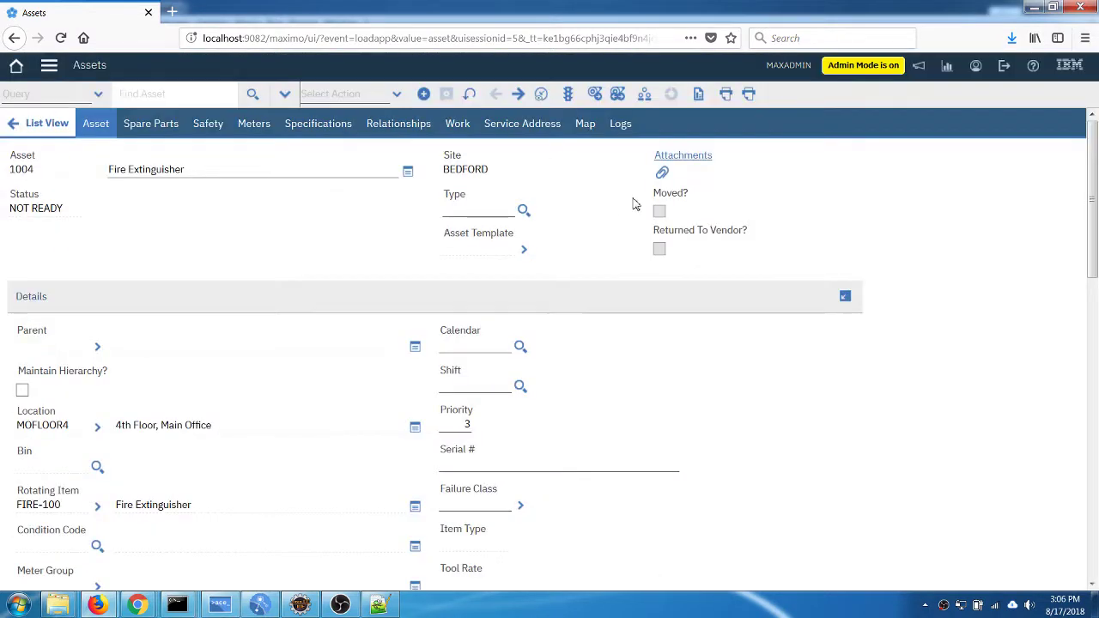
{"action": "left_click", "coordinate": [625, 124]}
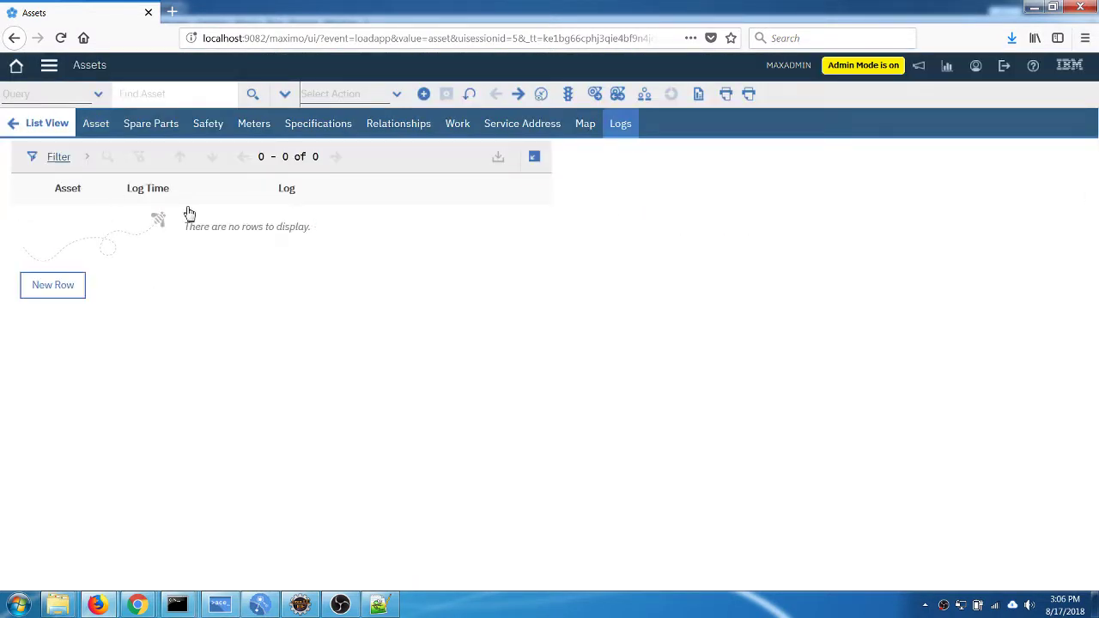
Add a log row with its Asset field left empty and save the record.
{"action": "left_click", "coordinate": [61, 287]}
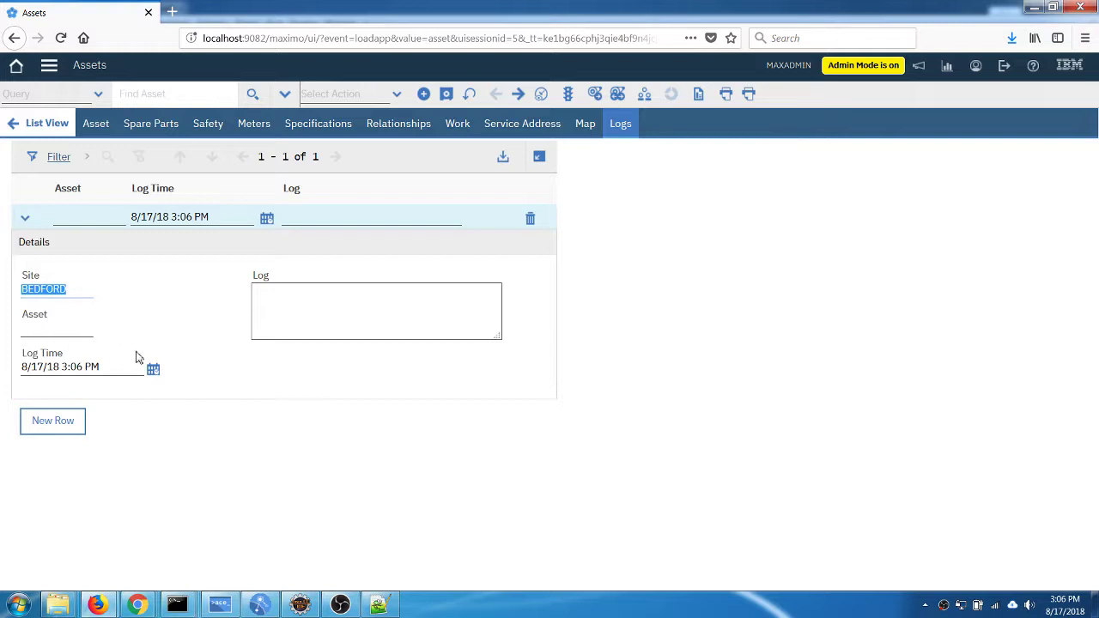
{"action": "left_click", "coordinate": [55, 337]}
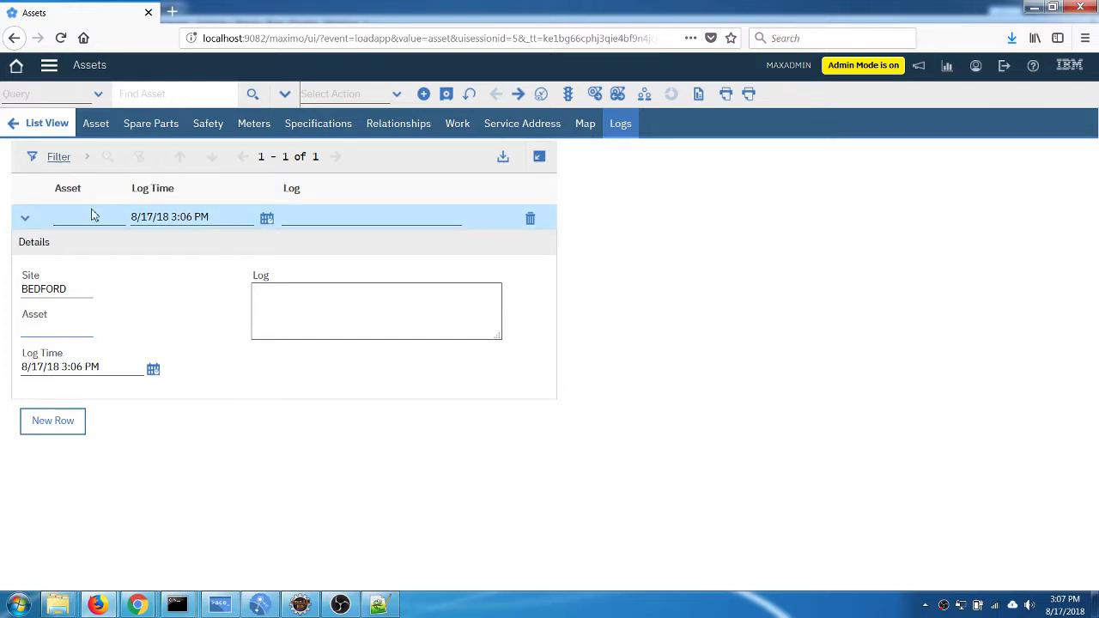
{"action": "double_click", "coordinate": [74, 287]}
{"action": "left_click", "coordinate": [69, 318]}
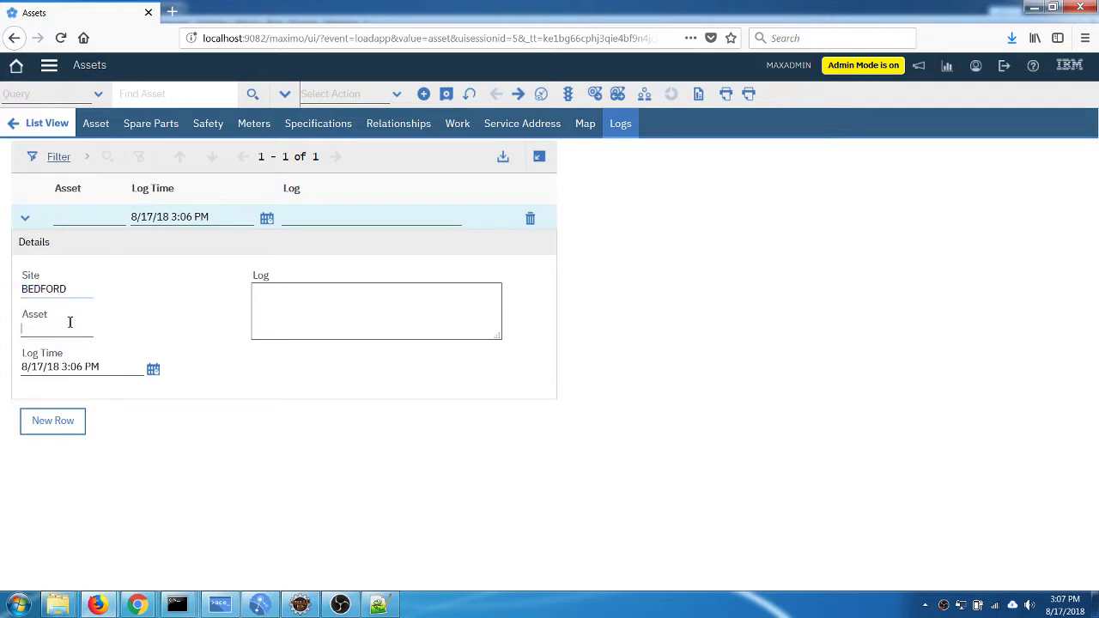
{"action": "double_click", "coordinate": [75, 290]}
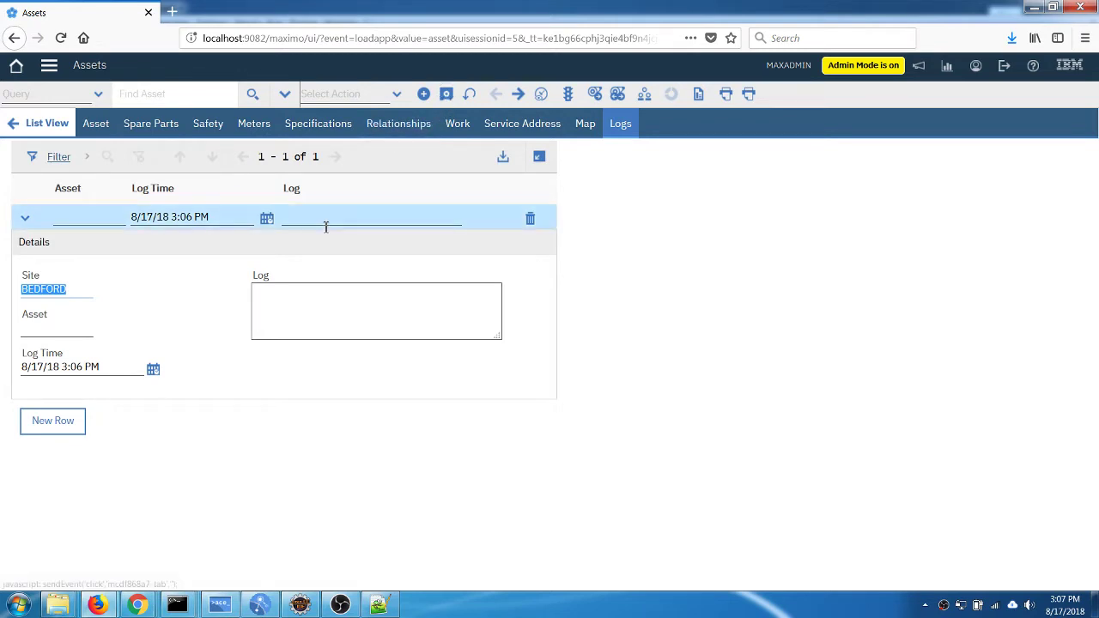
{"action": "left_click", "coordinate": [444, 96]}
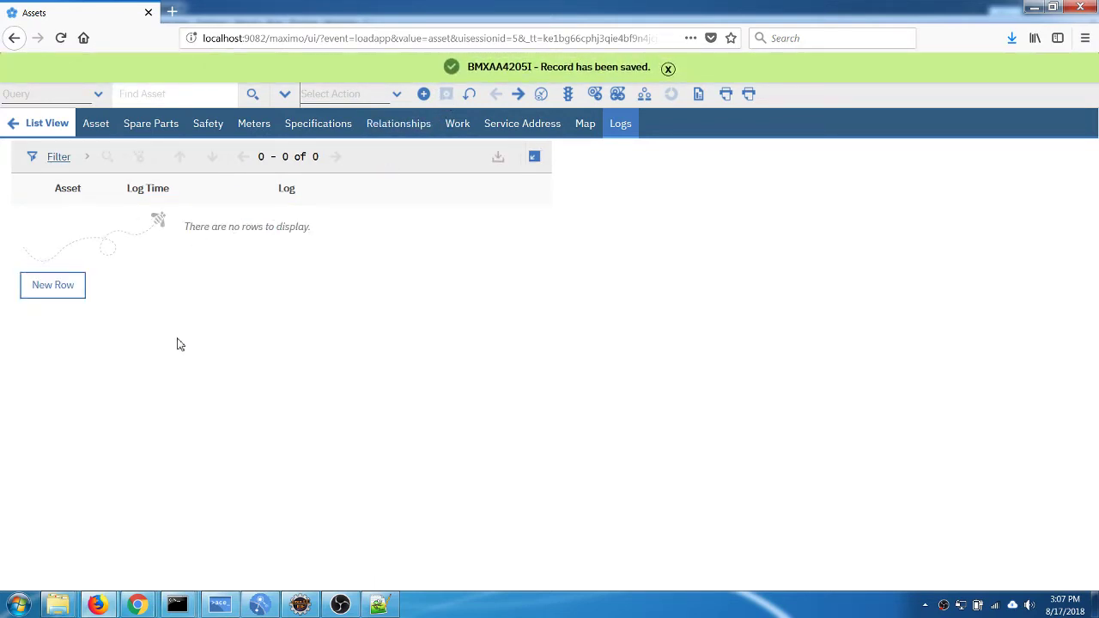
Add a new log row, fill its Asset field with 1004 copied from the asset record, and save the record.
{"action": "left_click", "coordinate": [66, 290]}
{"action": "left_click", "coordinate": [66, 341]}
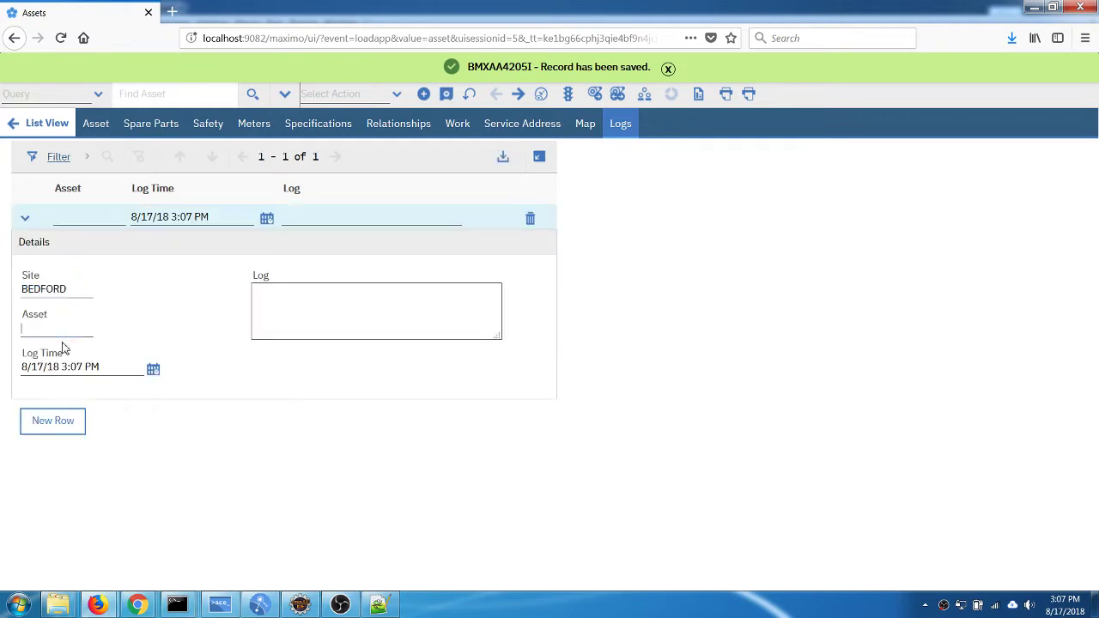
{"action": "left_click", "coordinate": [96, 125]}
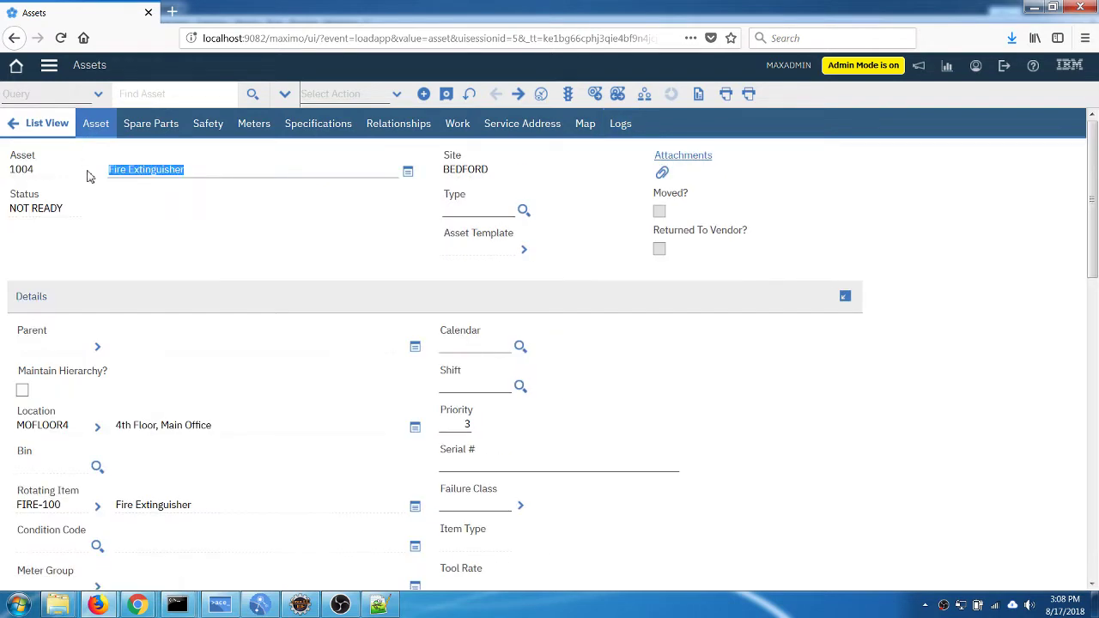
{"action": "double_click", "coordinate": [26, 172]}
{"action": "key", "text": "ctrl+c"}
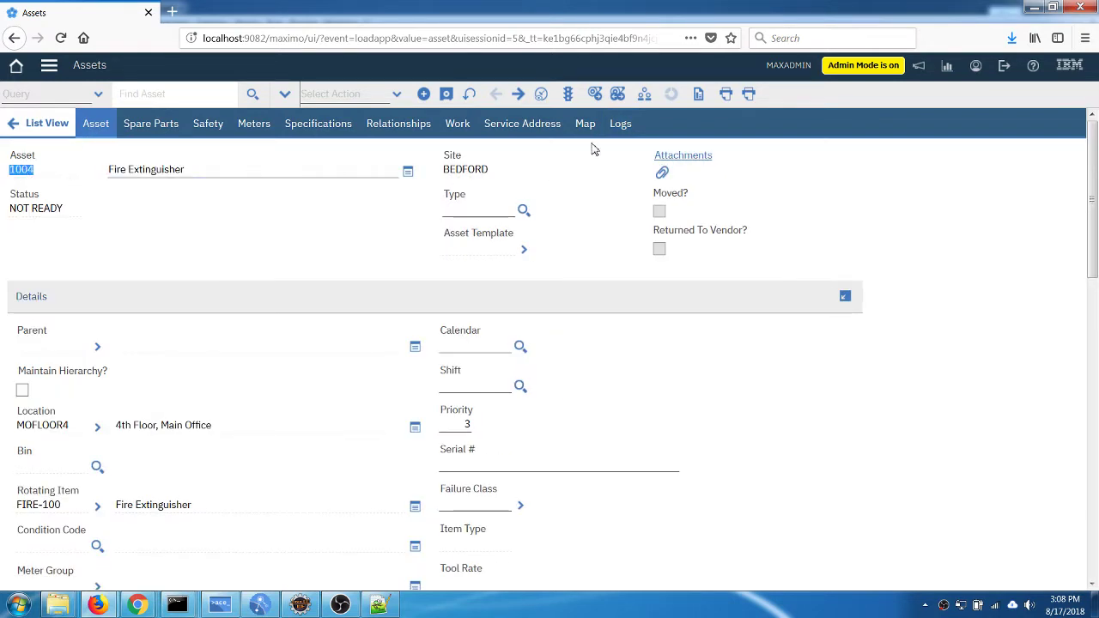
{"action": "left_click", "coordinate": [621, 126]}
{"action": "key", "text": "ctrl+v"}
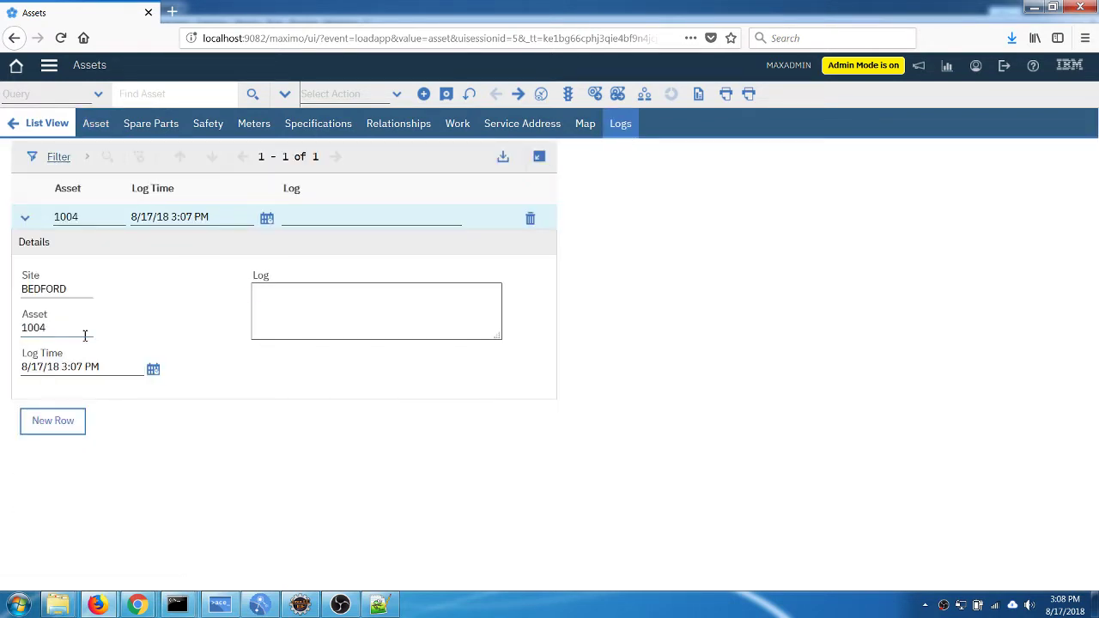
{"action": "triple_click", "coordinate": [143, 372]}
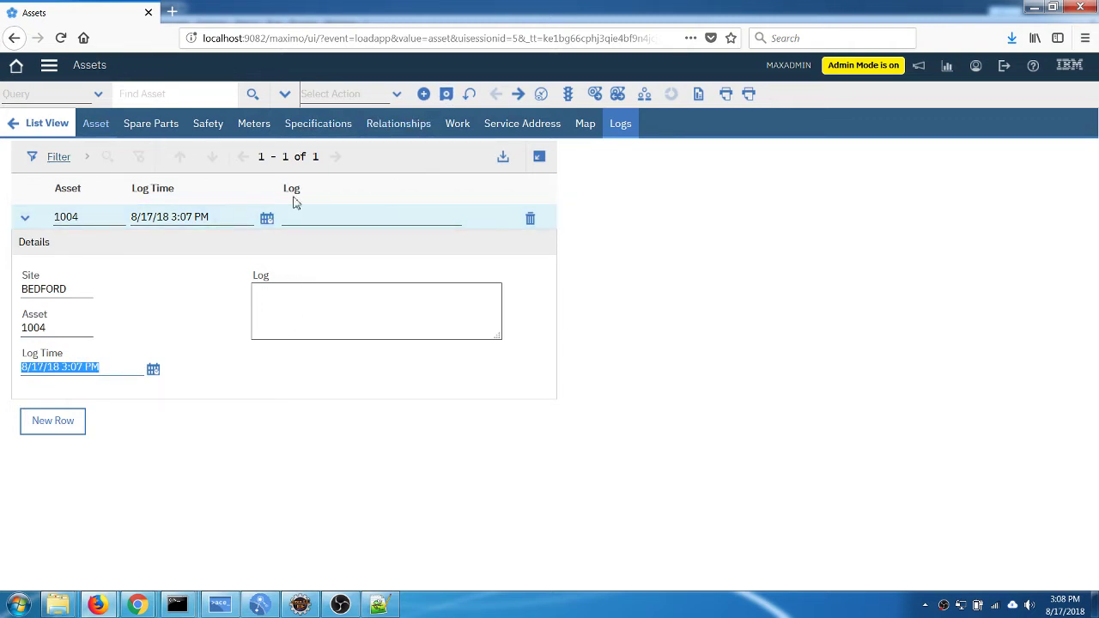
{"action": "left_click", "coordinate": [445, 93]}
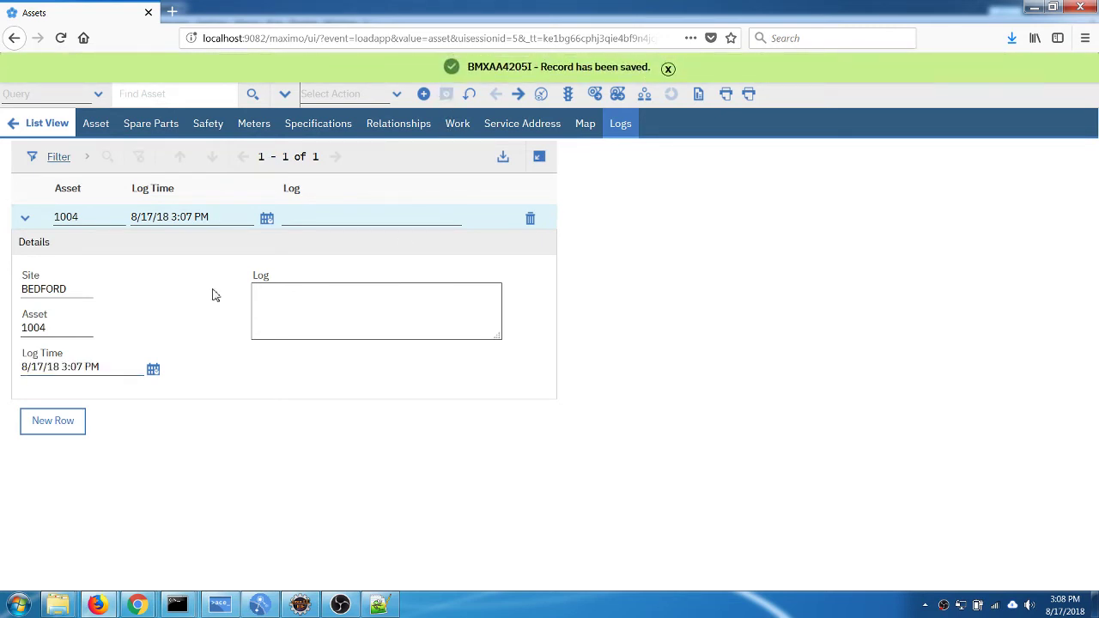